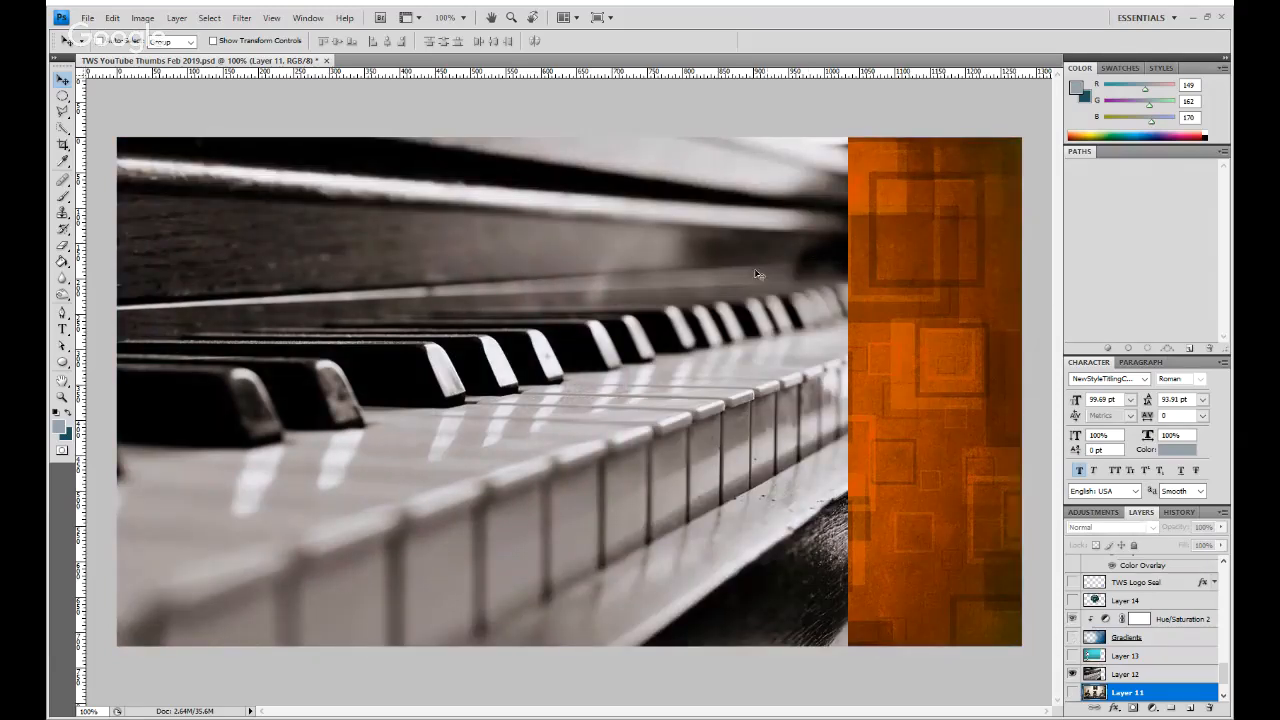
- Hide the piano photo on Layer 12 and show the Gradients layer over the background
{"action": "left_click", "coordinate": [1072, 674]}
{"action": "left_click", "coordinate": [1072, 637]}
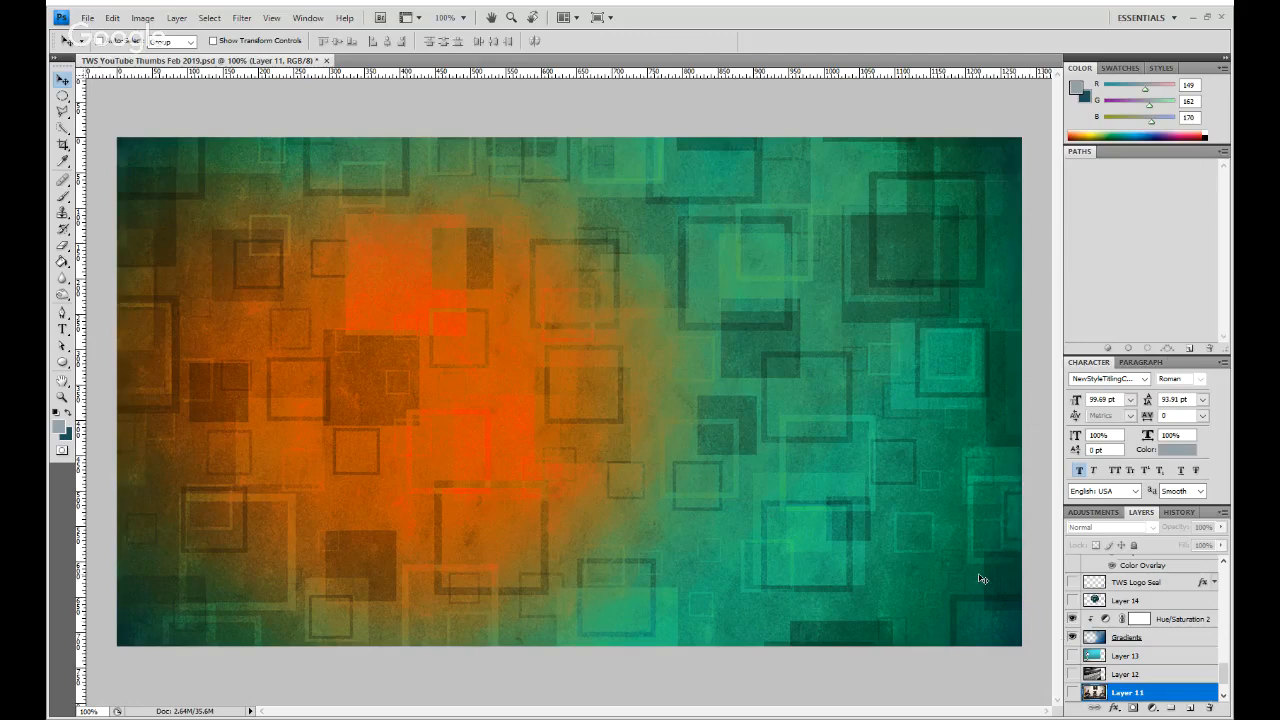
- Examine the bare background at small thumbnail sizes down to 8.33% and again at 100%
{"action": "key", "text": "ctrl+minus"}
{"action": "key", "text": "ctrl+minus"}
{"action": "key", "text": "ctrl+minus"}
{"action": "key", "text": "ctrl+minus"}
{"action": "key", "text": "ctrl+minus"}
{"action": "key", "text": "ctrl+minus"}
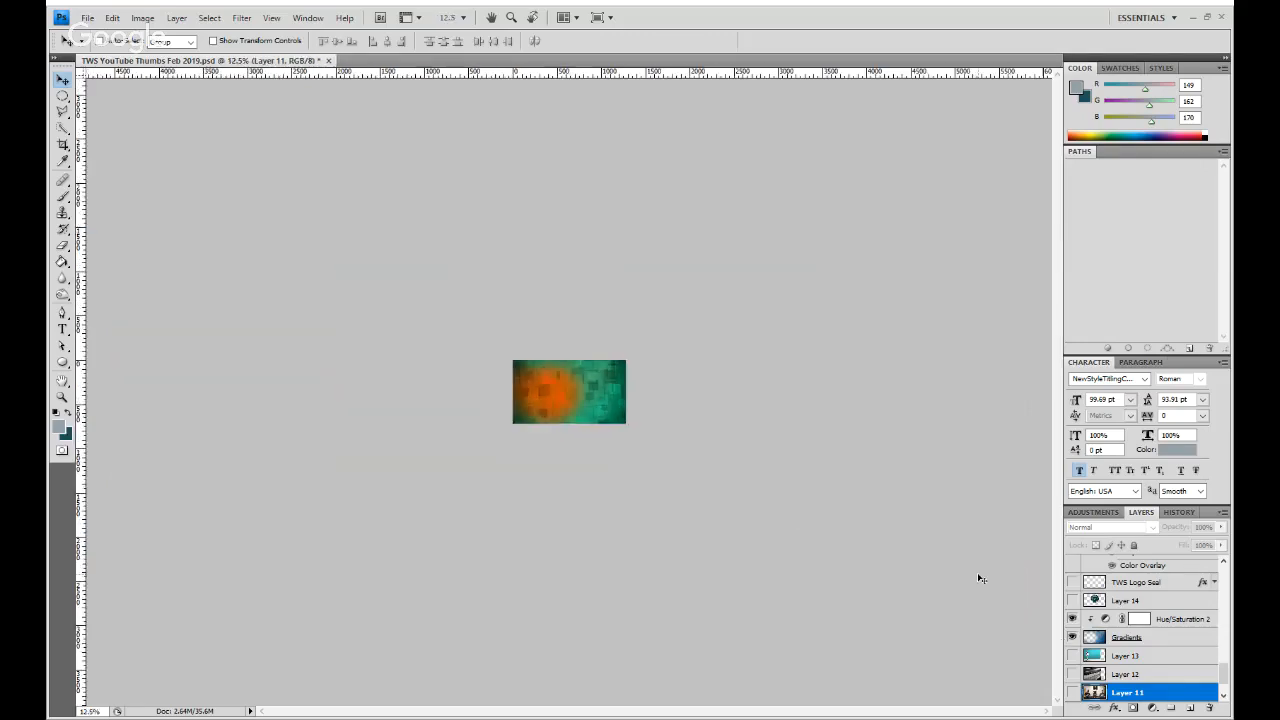
{"action": "key", "text": "ctrl+minus"}
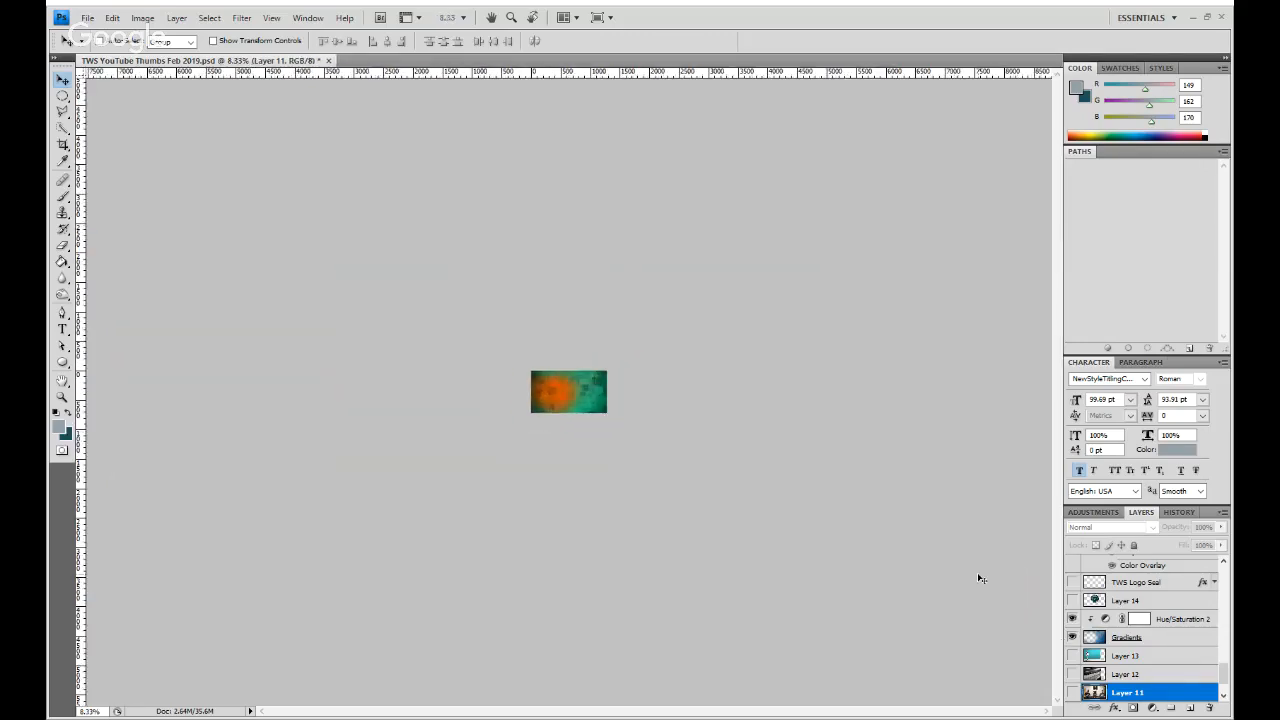
{"action": "key", "text": "ctrl+plus"}
{"action": "key", "text": "ctrl+plus"}
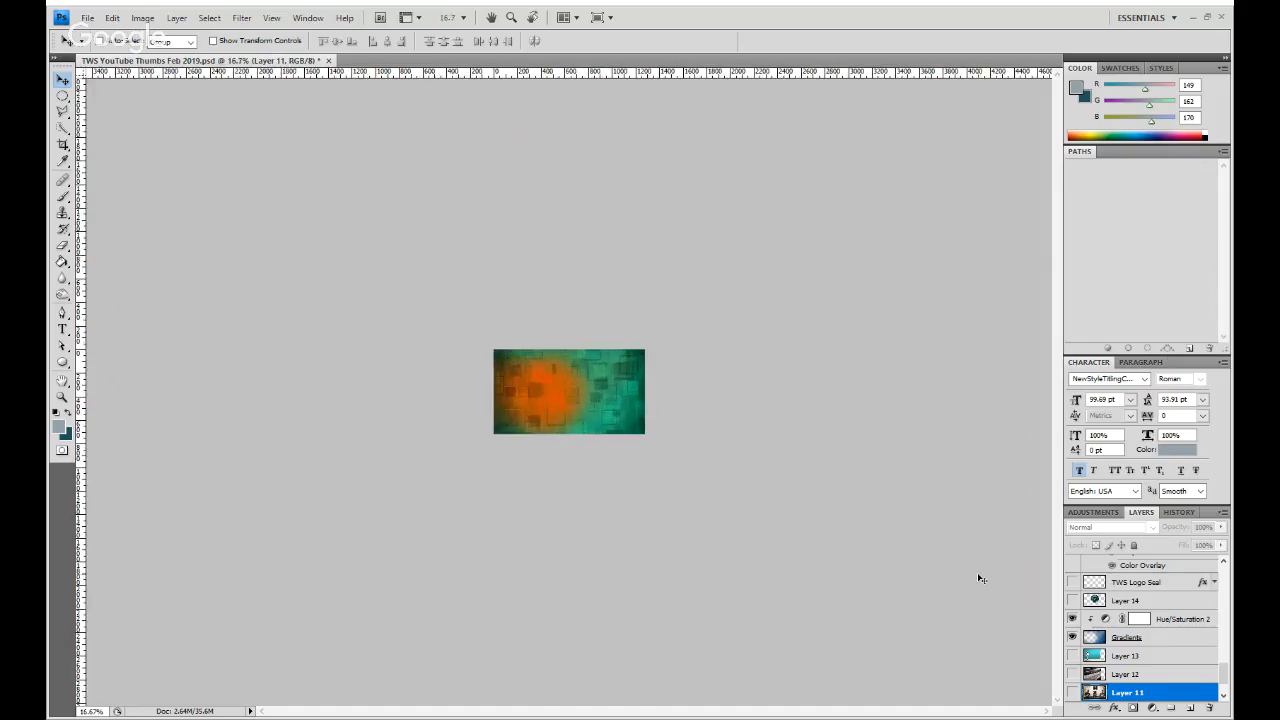
{"action": "key", "text": "ctrl+minus"}
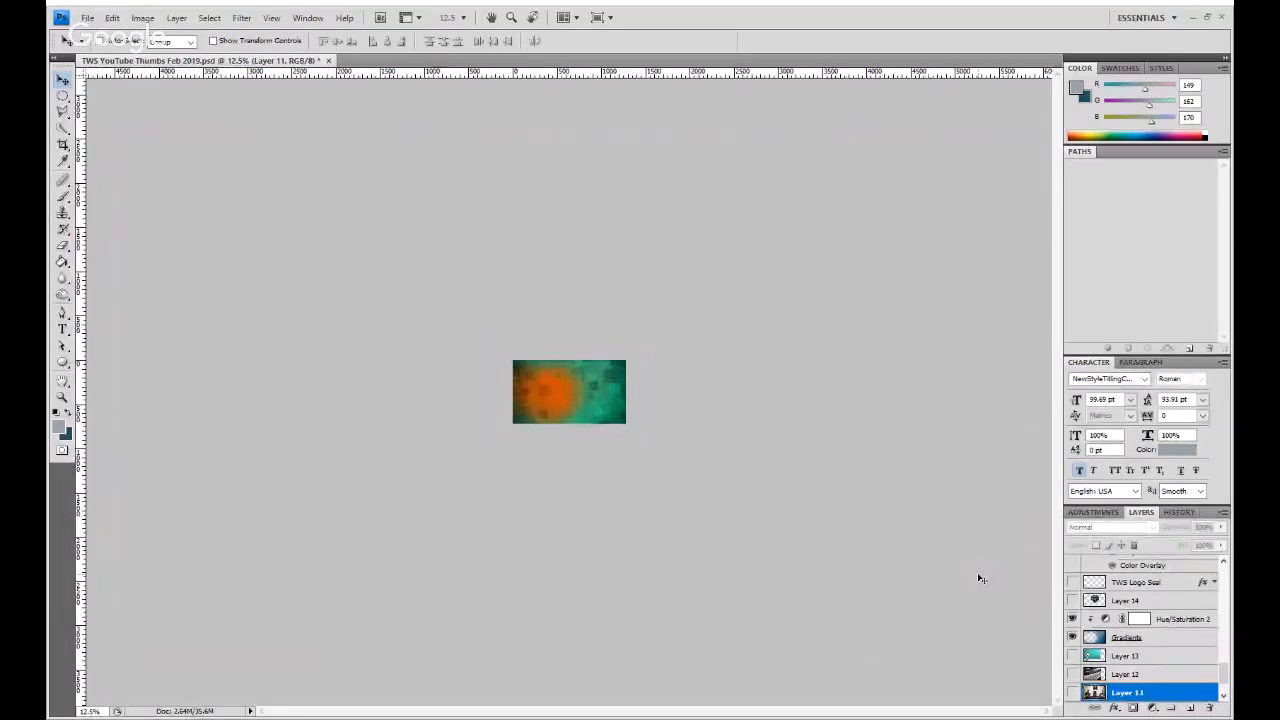
{"action": "key", "text": "ctrl+plus"}
{"action": "key", "text": "ctrl+plus"}
{"action": "key", "text": "ctrl+plus"}
{"action": "key", "text": "ctrl+plus"}
{"action": "key", "text": "ctrl+plus"}
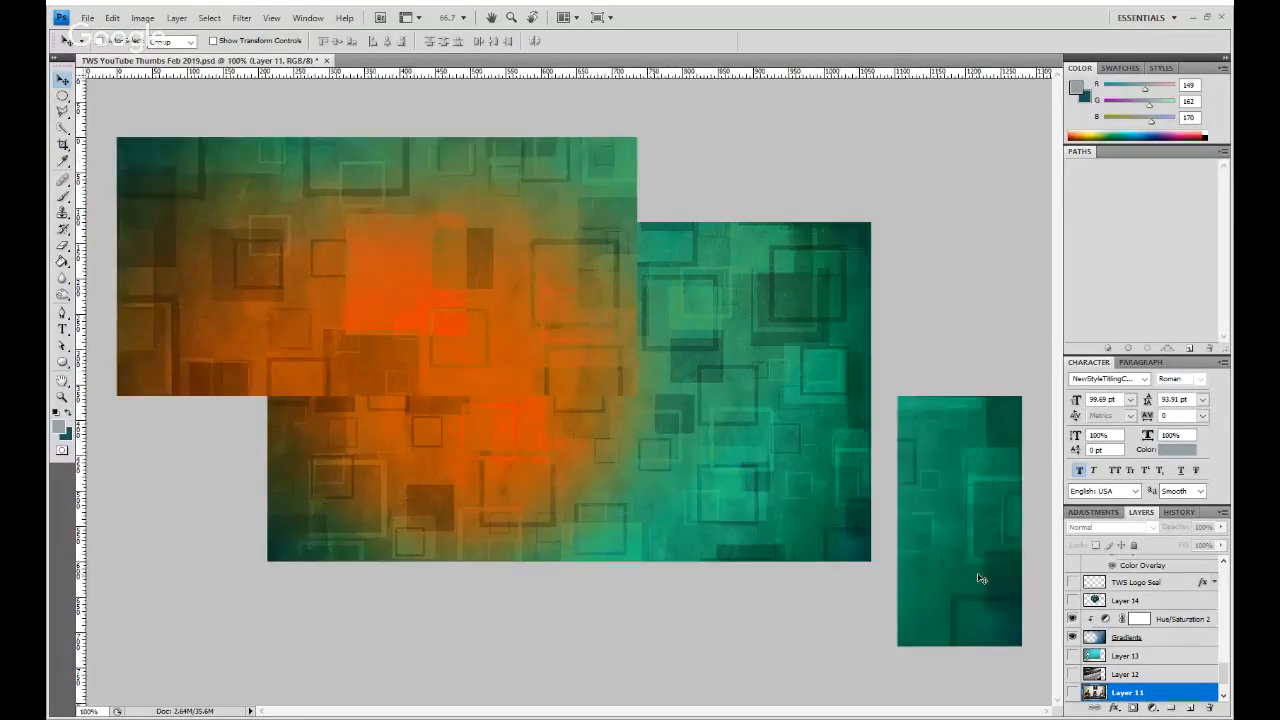
{"action": "key", "text": "ctrl+minus"}
{"action": "key", "text": "ctrl+minus"}
{"action": "key", "text": "ctrl+plus"}
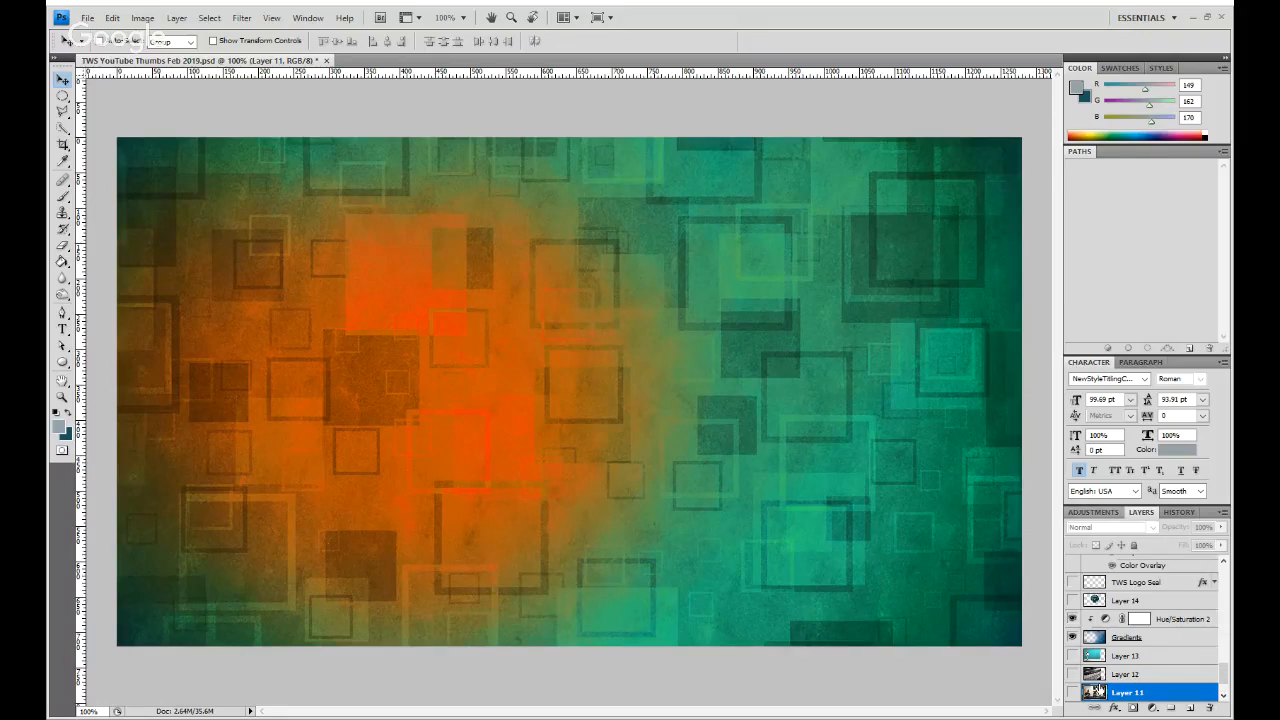
- Reveal Layer 11 without the Gradients layer and shrink its photo to about 59%, placed over the left part of the canvas
{"action": "left_click", "coordinate": [1072, 692]}
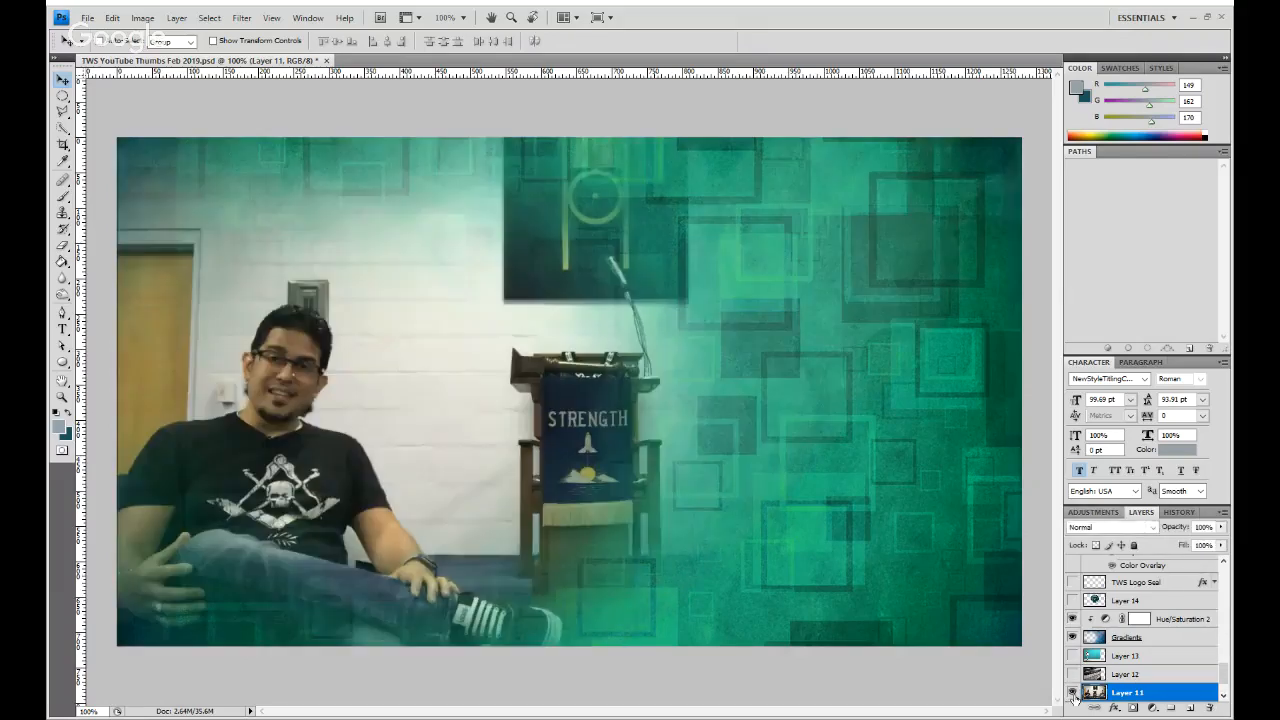
{"action": "left_click", "coordinate": [1072, 637]}
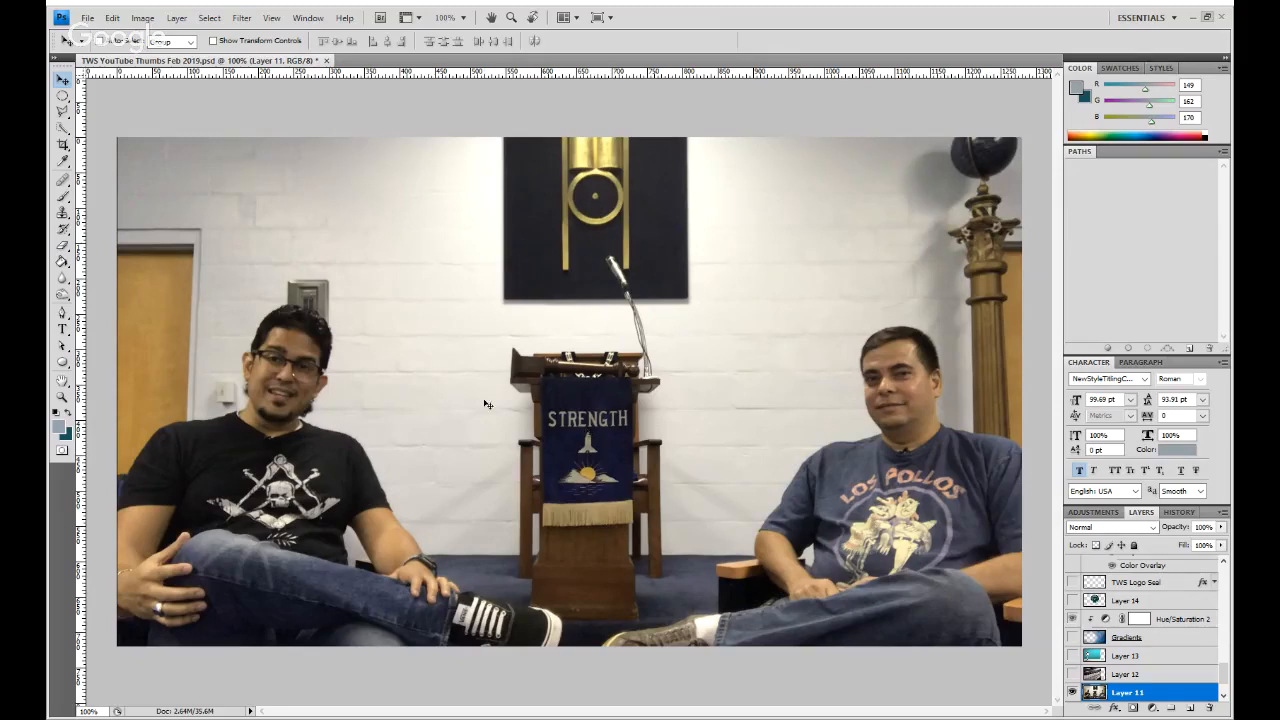
{"action": "scroll", "coordinate": [1157, 654], "scroll_direction": "down", "scroll_amount": 1}
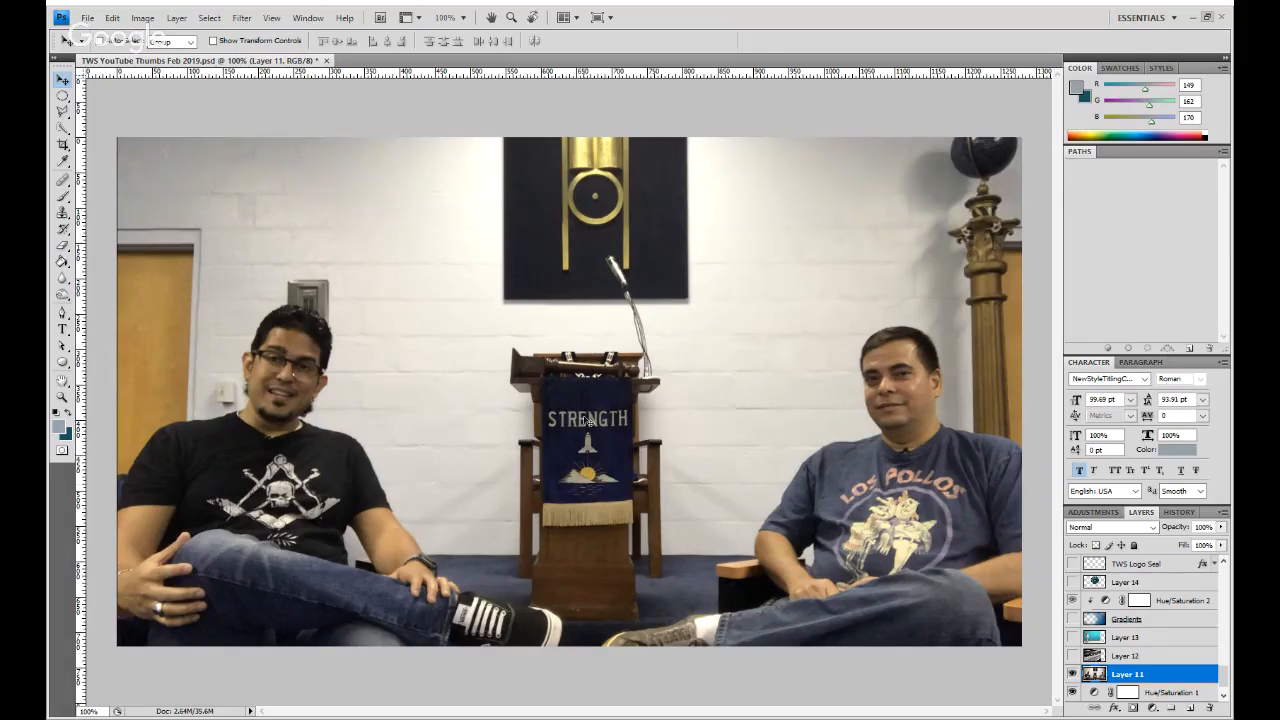
{"action": "key", "text": "ctrl+t"}
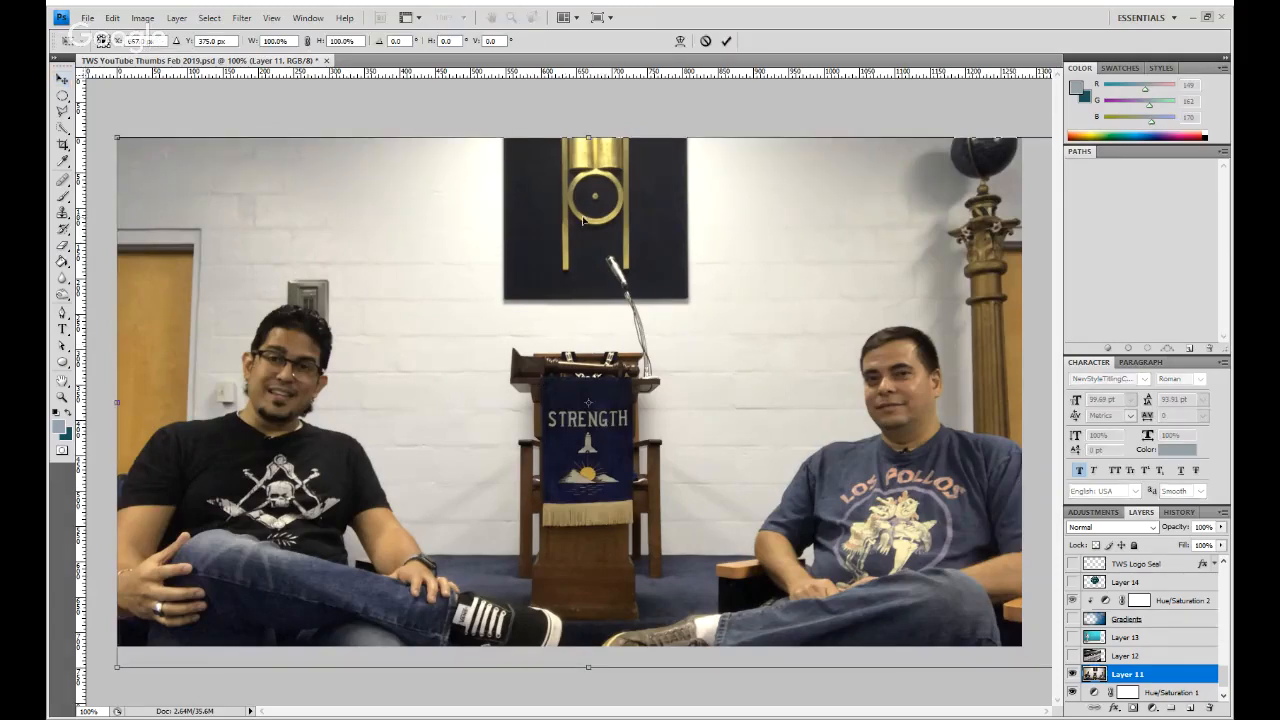
{"action": "left_click_drag", "start_coordinate": [118, 138], "coordinate": [504, 354]}
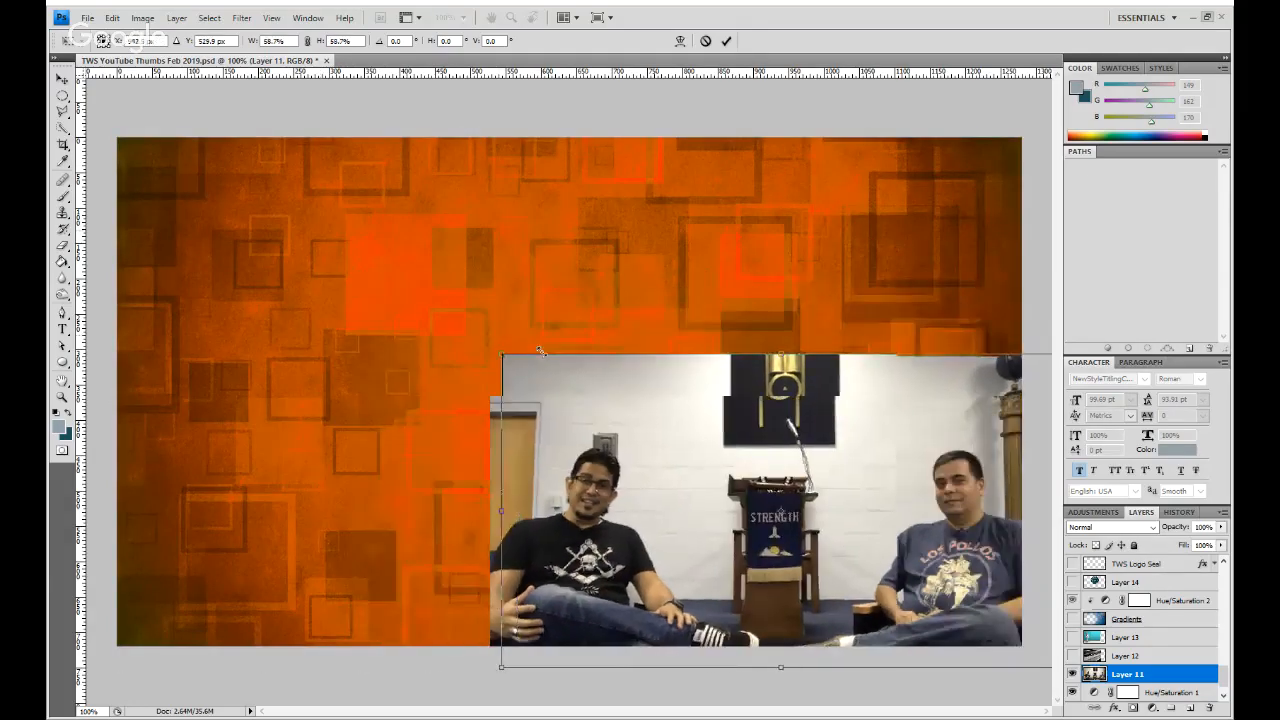
{"action": "left_click_drag", "start_coordinate": [723, 473], "coordinate": [372, 367]}
{"action": "left_click", "coordinate": [727, 42]}
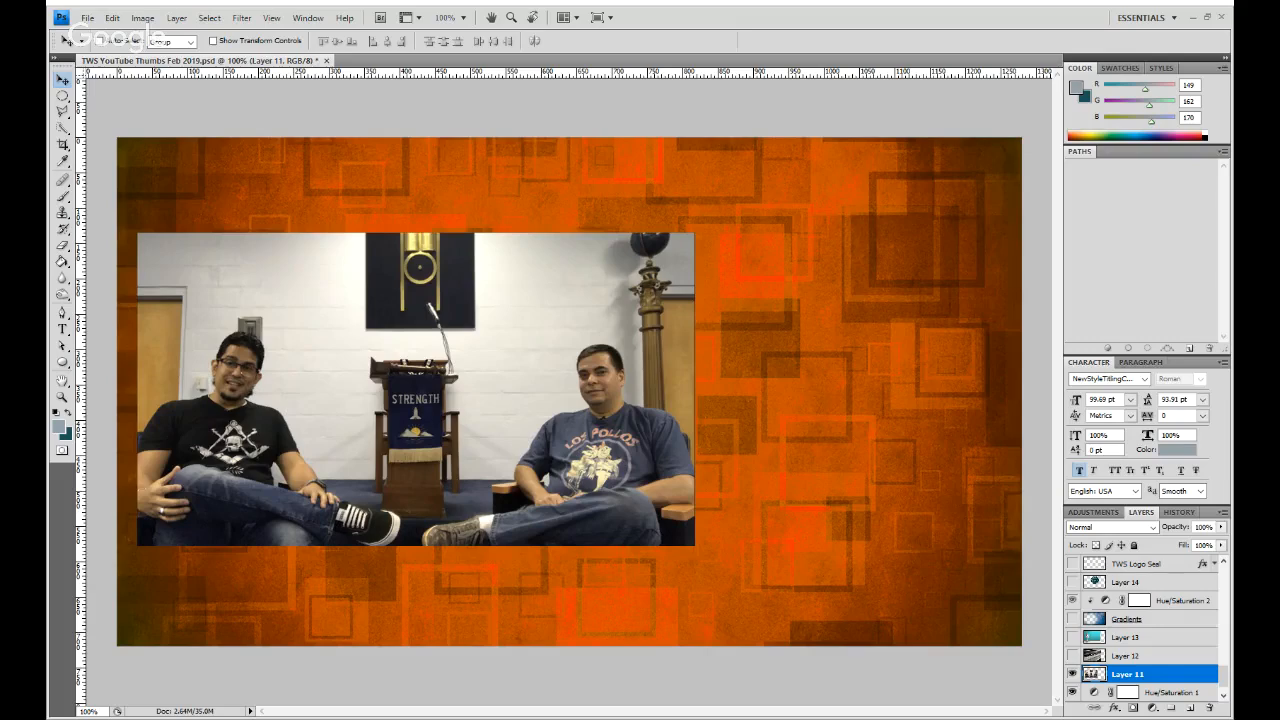
- Copy the resized Layer 11 photo to a separate named layer, with the original hidden and the Gradients layer shown
{"action": "key", "text": "ctrl+o"}
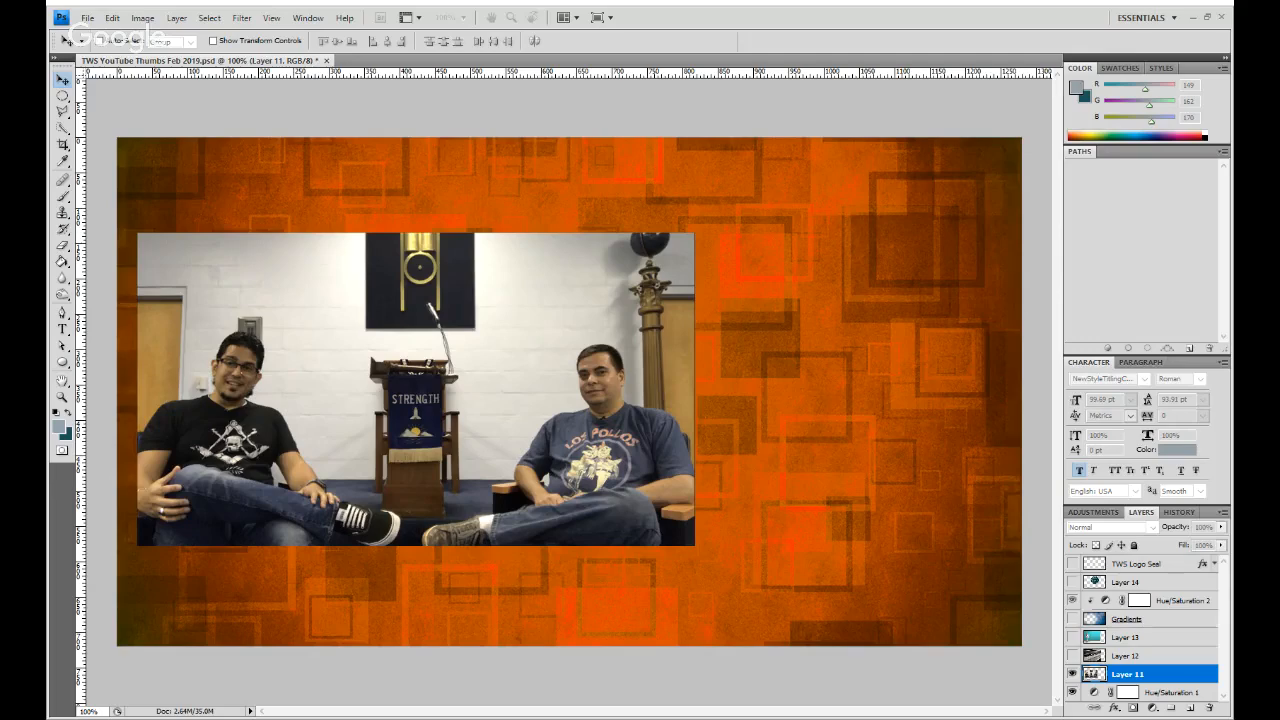
{"action": "left_click", "coordinate": [742, 217]}
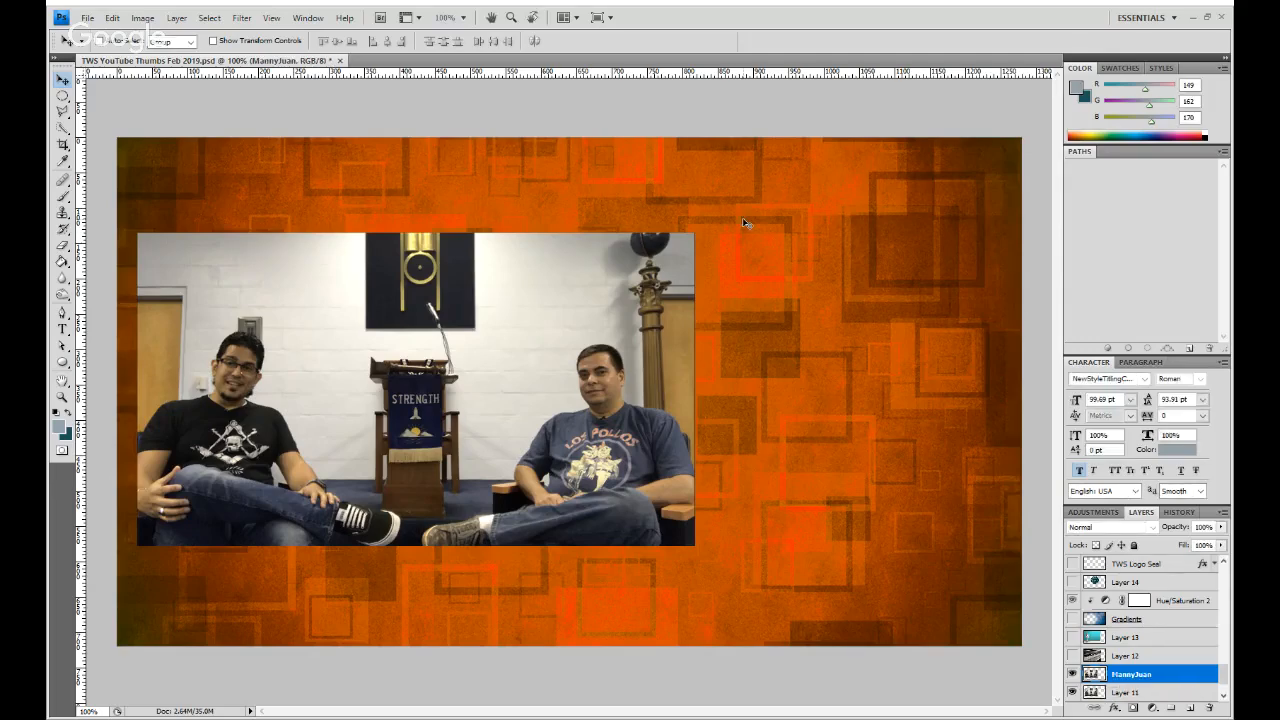
{"action": "left_click", "coordinate": [1071, 694]}
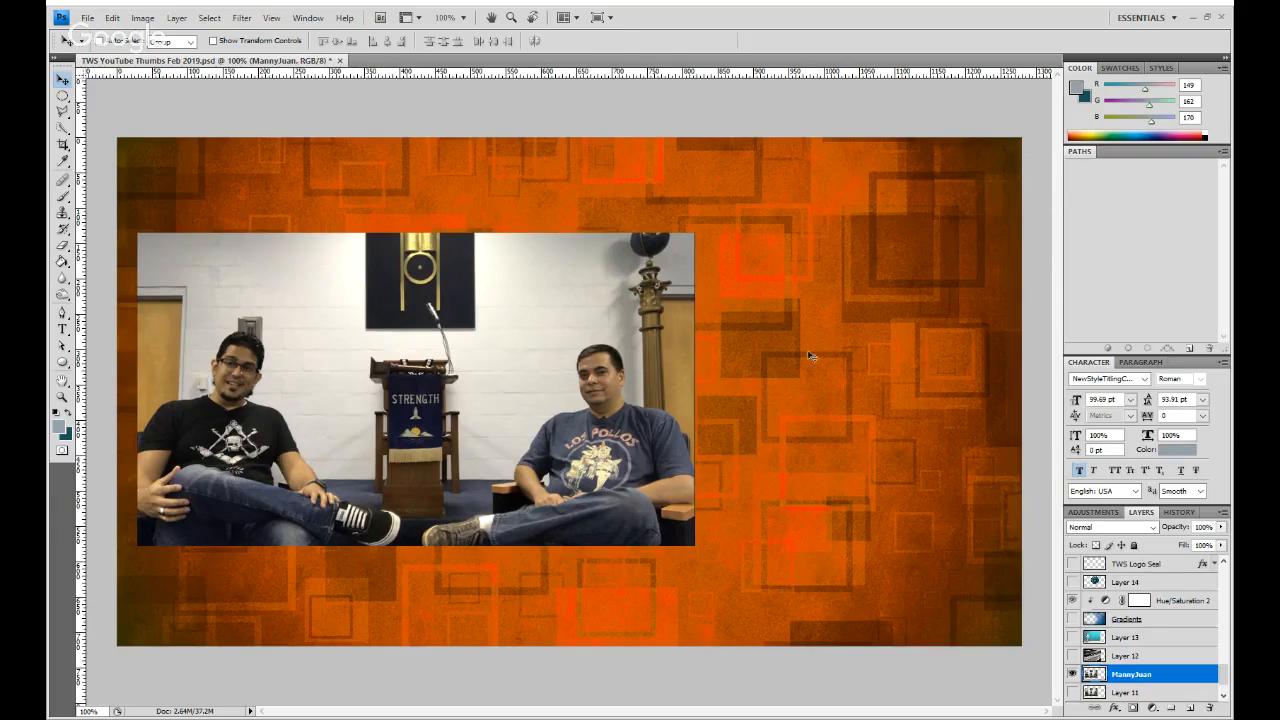
{"action": "left_click", "coordinate": [1072, 619]}
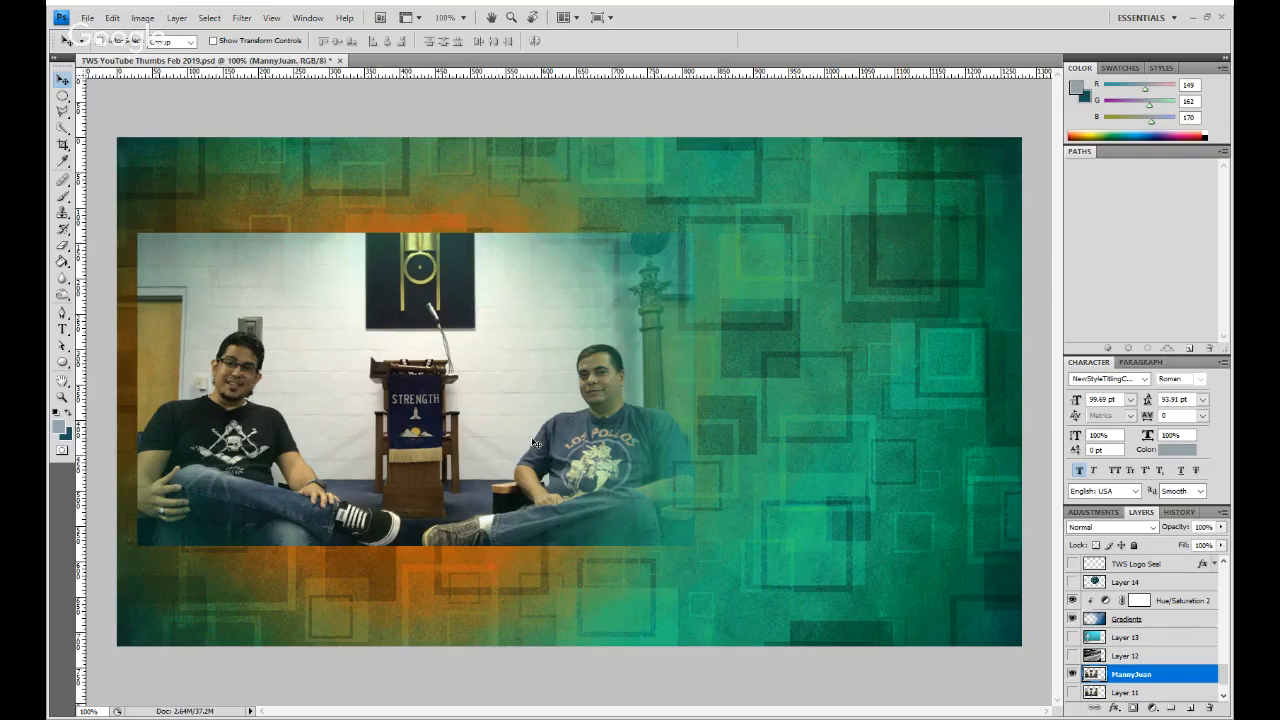
{"action": "key", "text": "ctrl+t"}
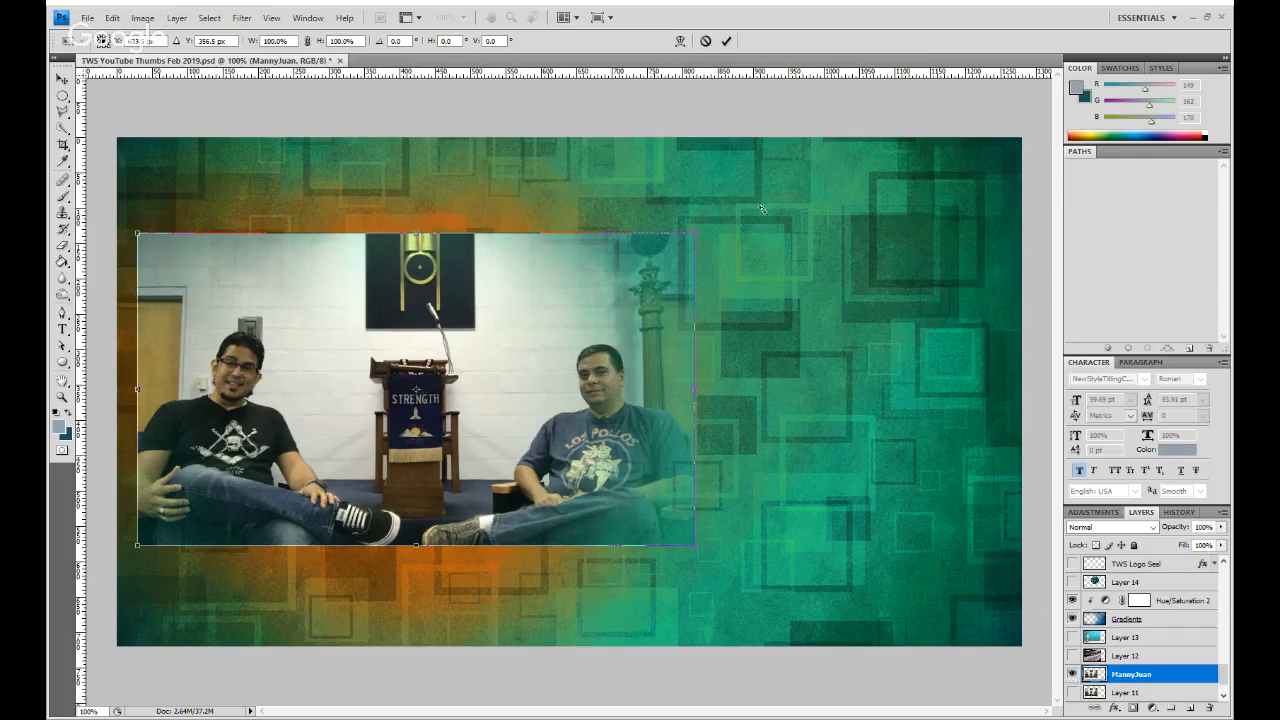
{"action": "left_click", "coordinate": [726, 41]}
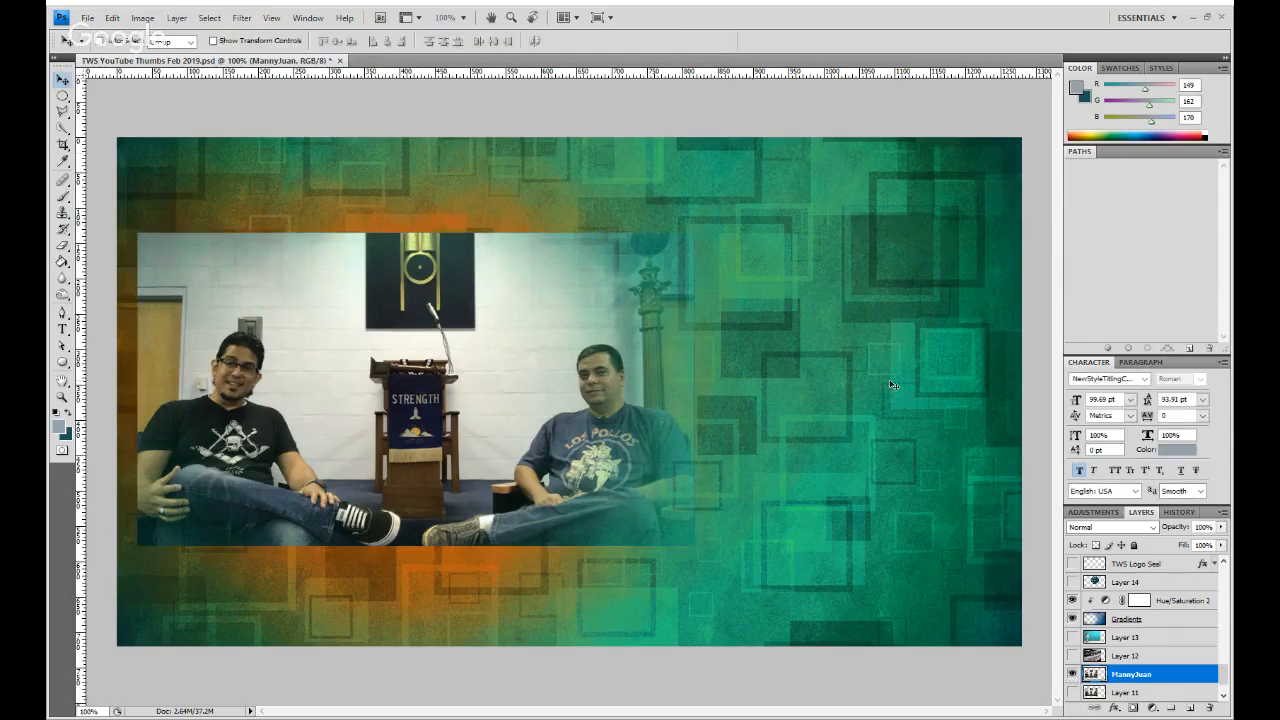
- Hide the photo copy and compare the background with and without the Gradients layer
{"action": "left_click", "coordinate": [1074, 673]}
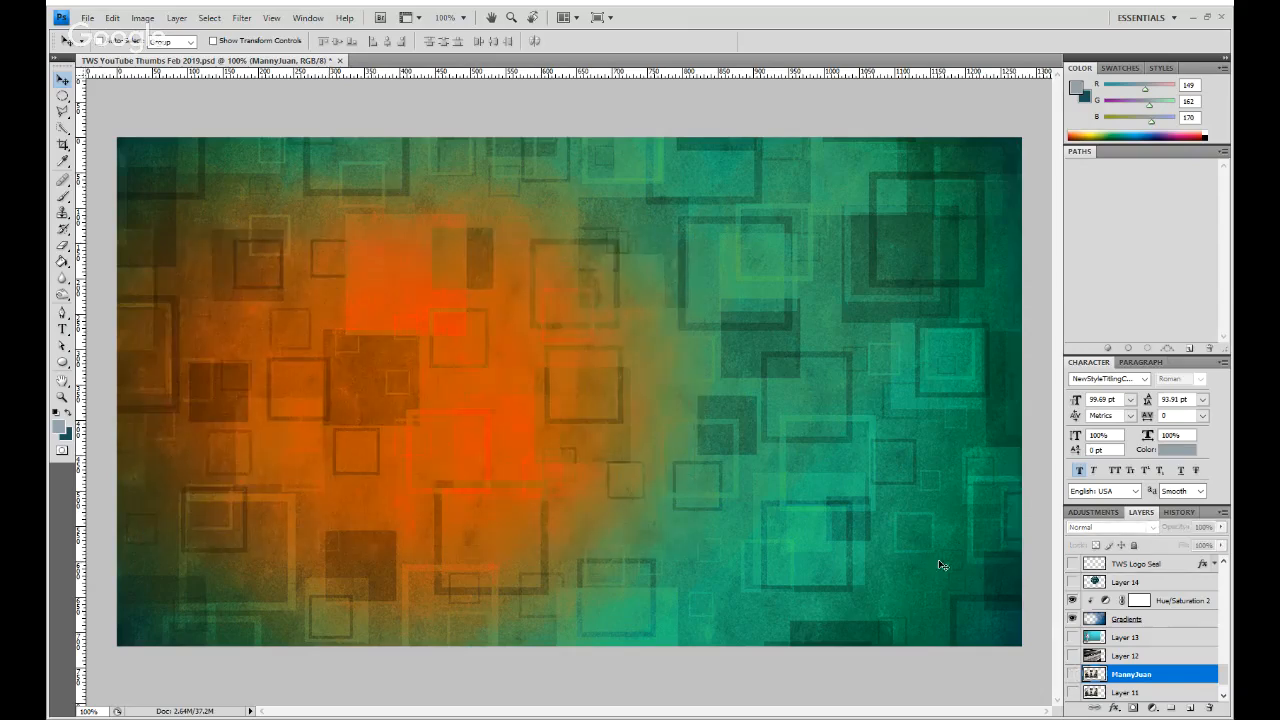
{"action": "left_click", "coordinate": [1073, 620]}
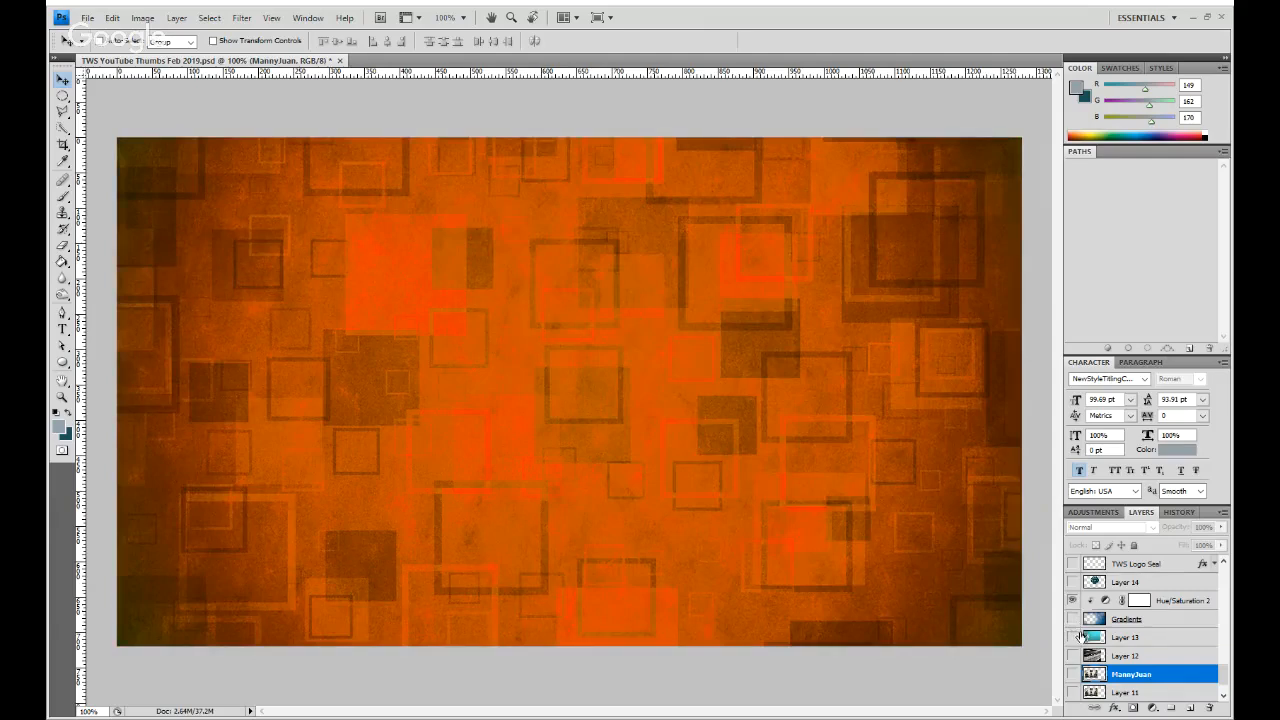
{"action": "left_click", "coordinate": [1073, 620]}
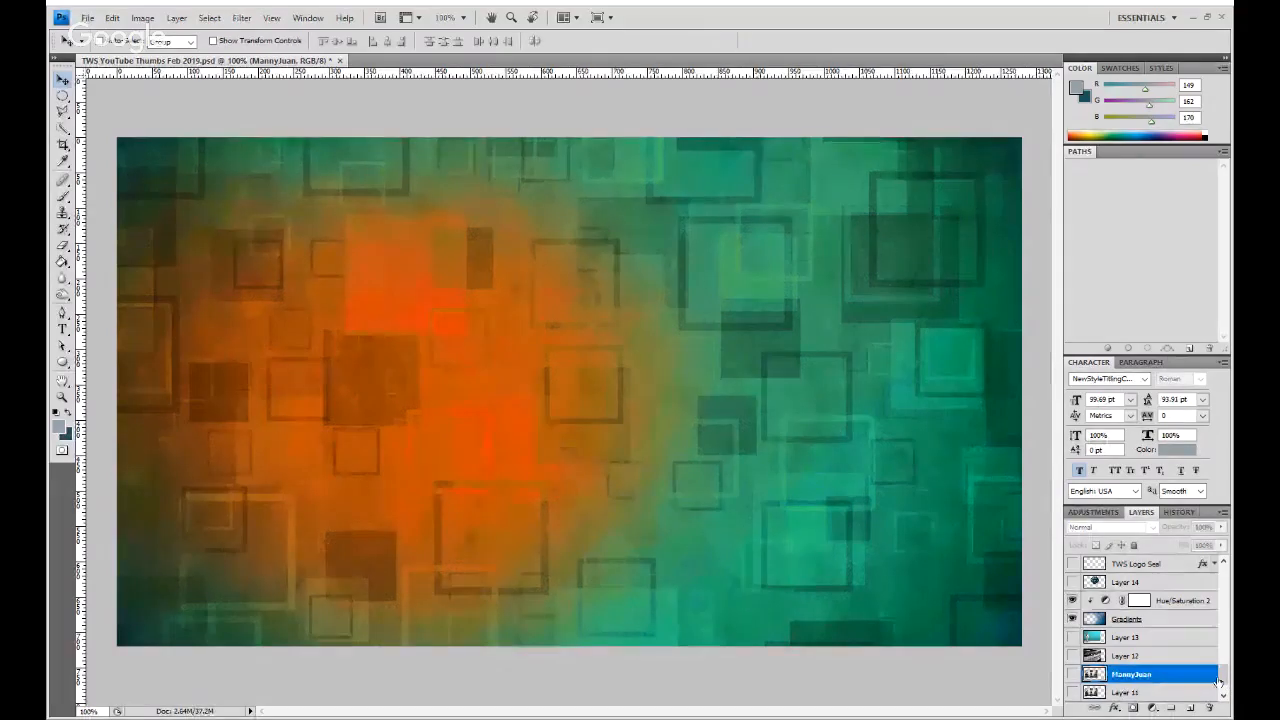
- Set the hue of the Hue/Saturation 1 adjustment above Layer 1 to -16 to recolor the background blue
{"action": "scroll", "coordinate": [1218, 681], "scroll_direction": "down", "scroll_amount": 2}
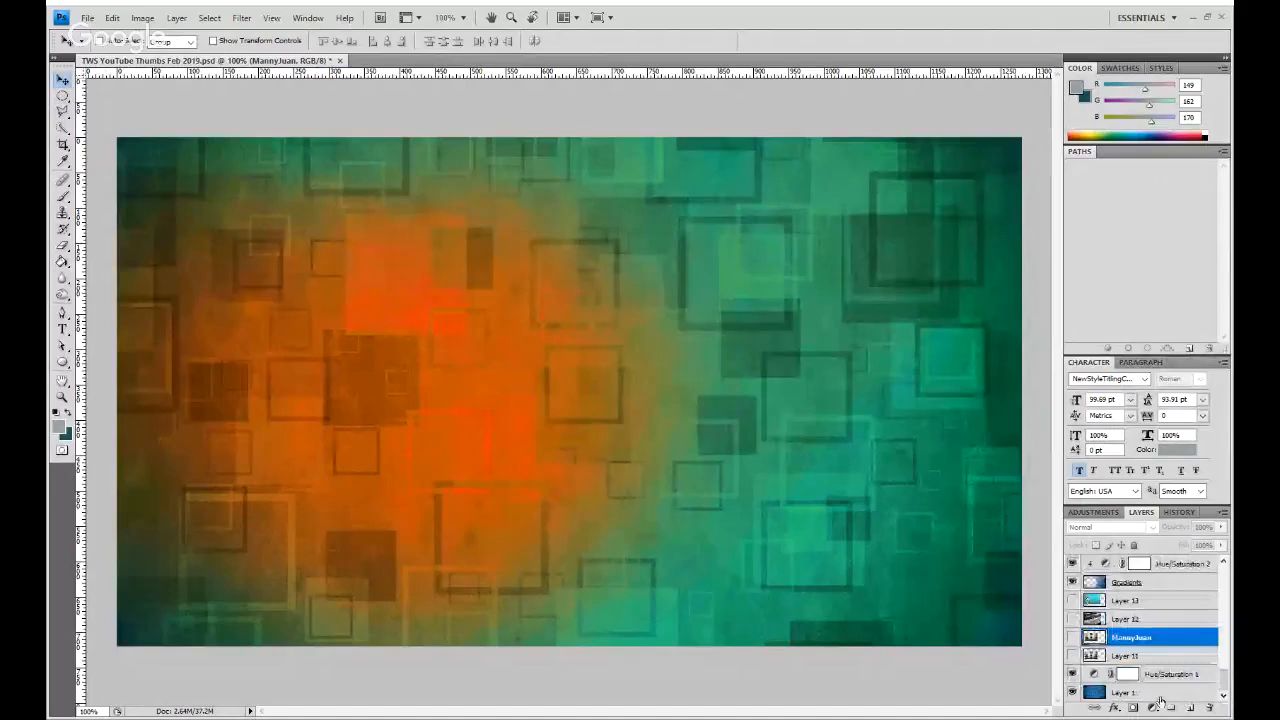
{"action": "left_click", "coordinate": [1160, 695]}
{"action": "left_click", "coordinate": [1133, 678]}
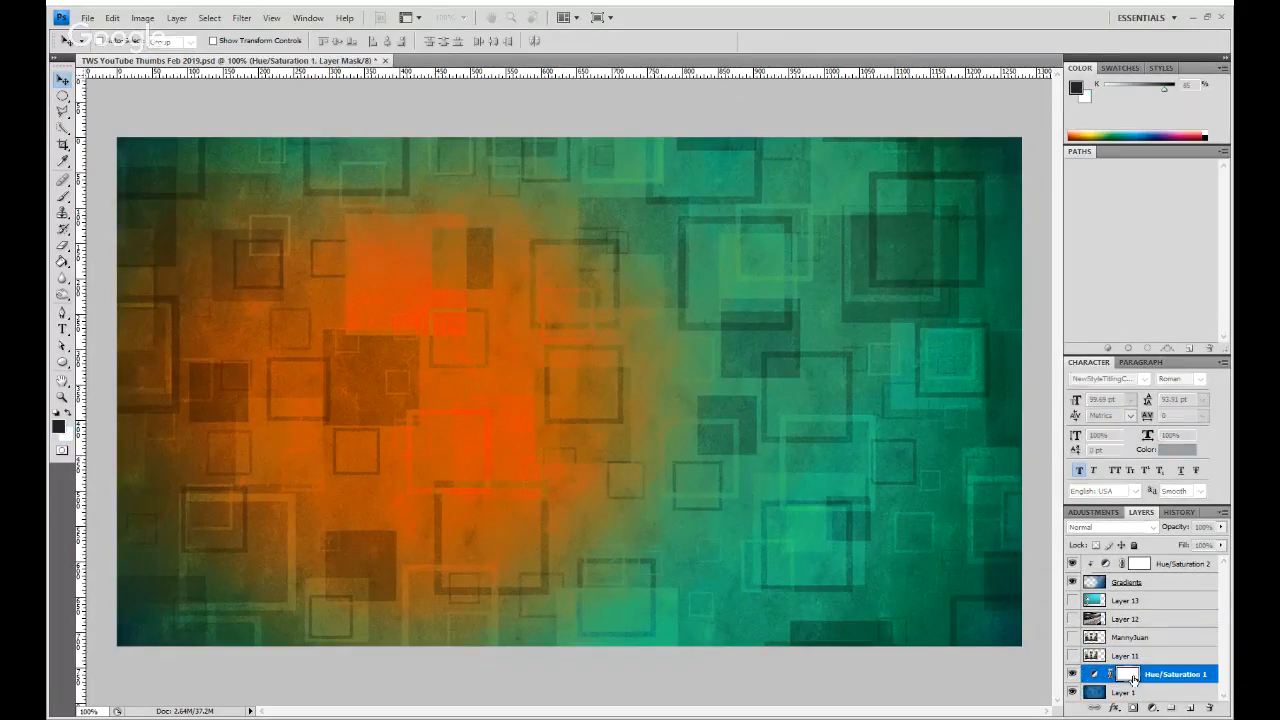
{"action": "left_click", "coordinate": [1096, 677]}
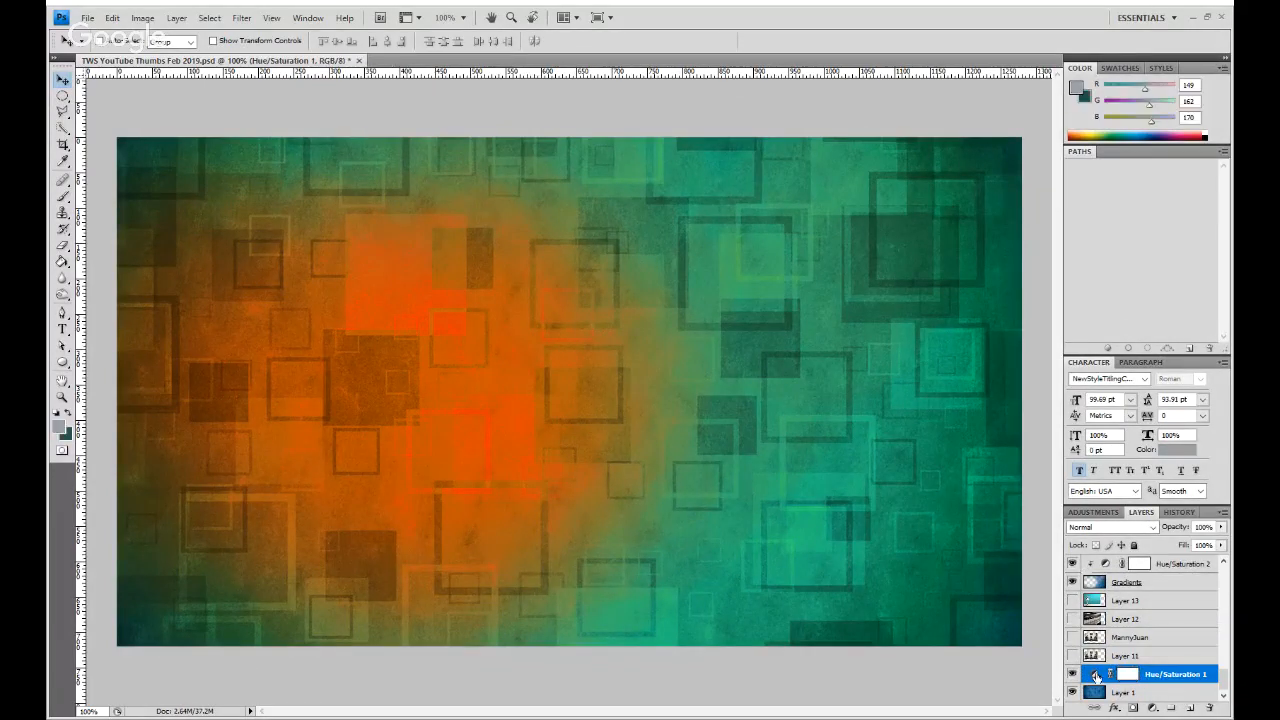
{"action": "double_click", "coordinate": [1096, 677]}
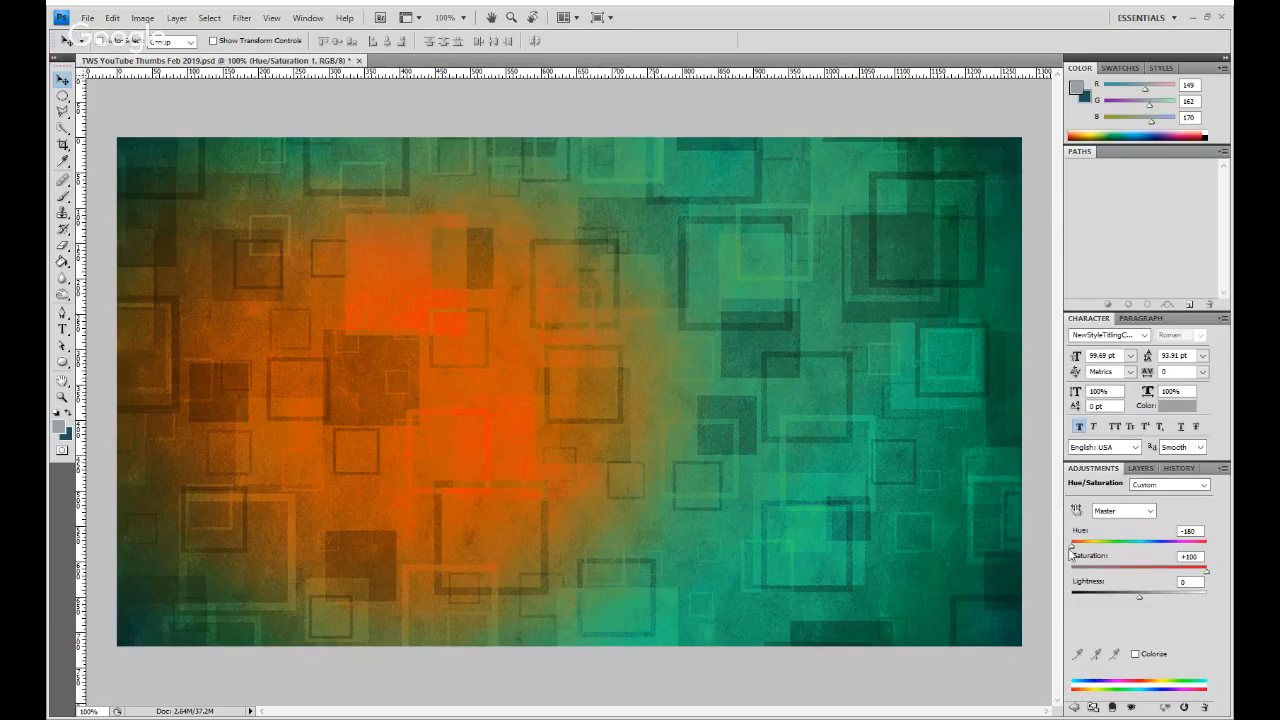
{"action": "left_click_drag", "start_coordinate": [1073, 547], "coordinate": [1126, 541]}
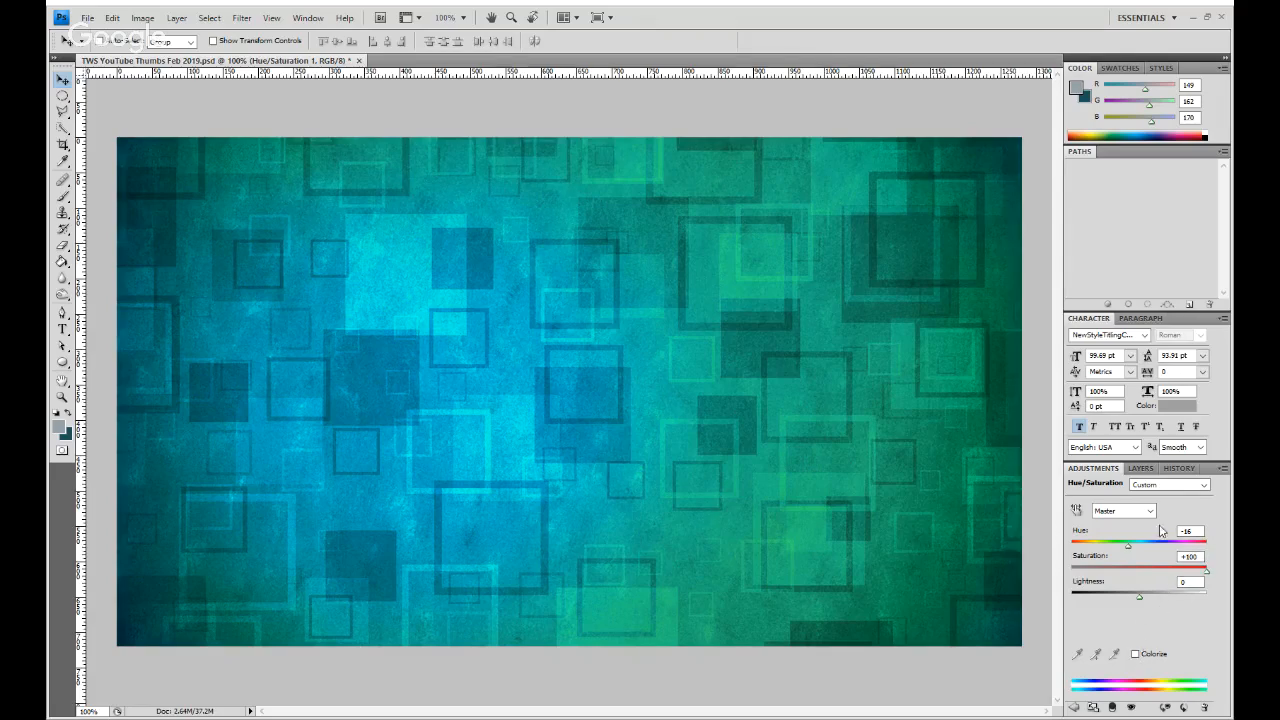
- Show the photo copy again and enlarge it proportionally to 124.1%, extending past the canvas's left edge
{"action": "left_click", "coordinate": [1140, 468]}
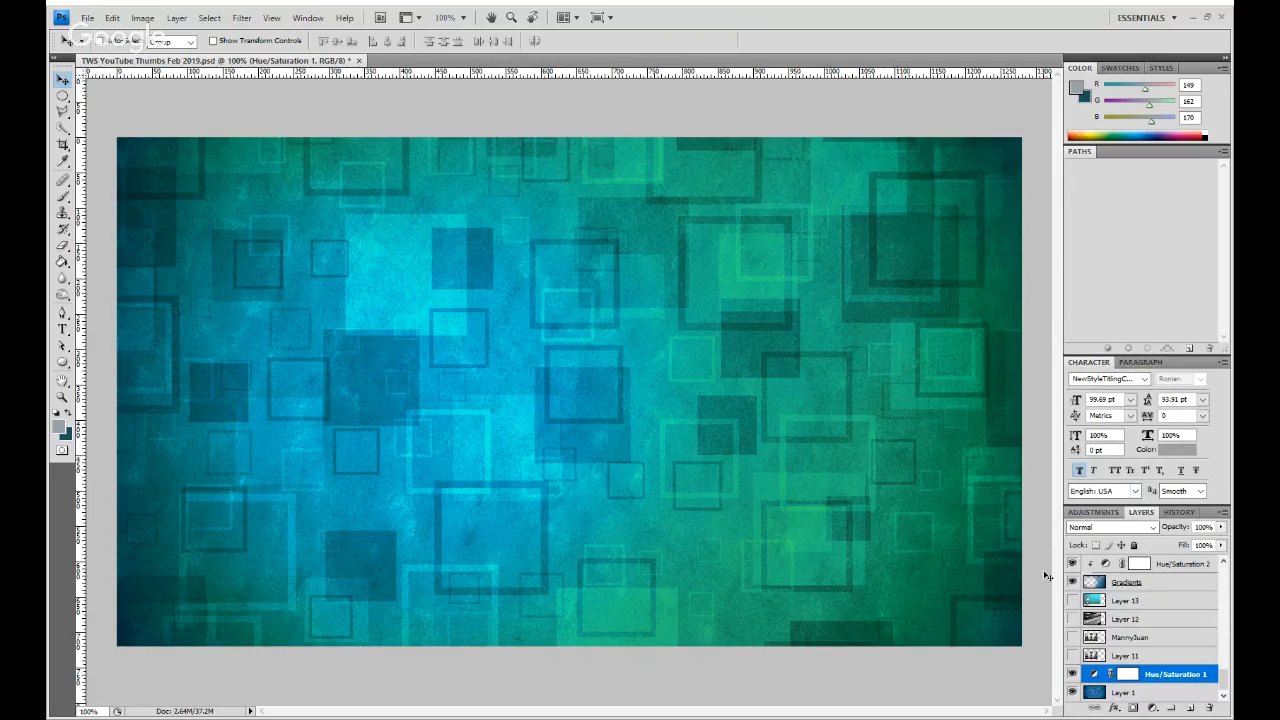
{"action": "left_click", "coordinate": [1073, 637]}
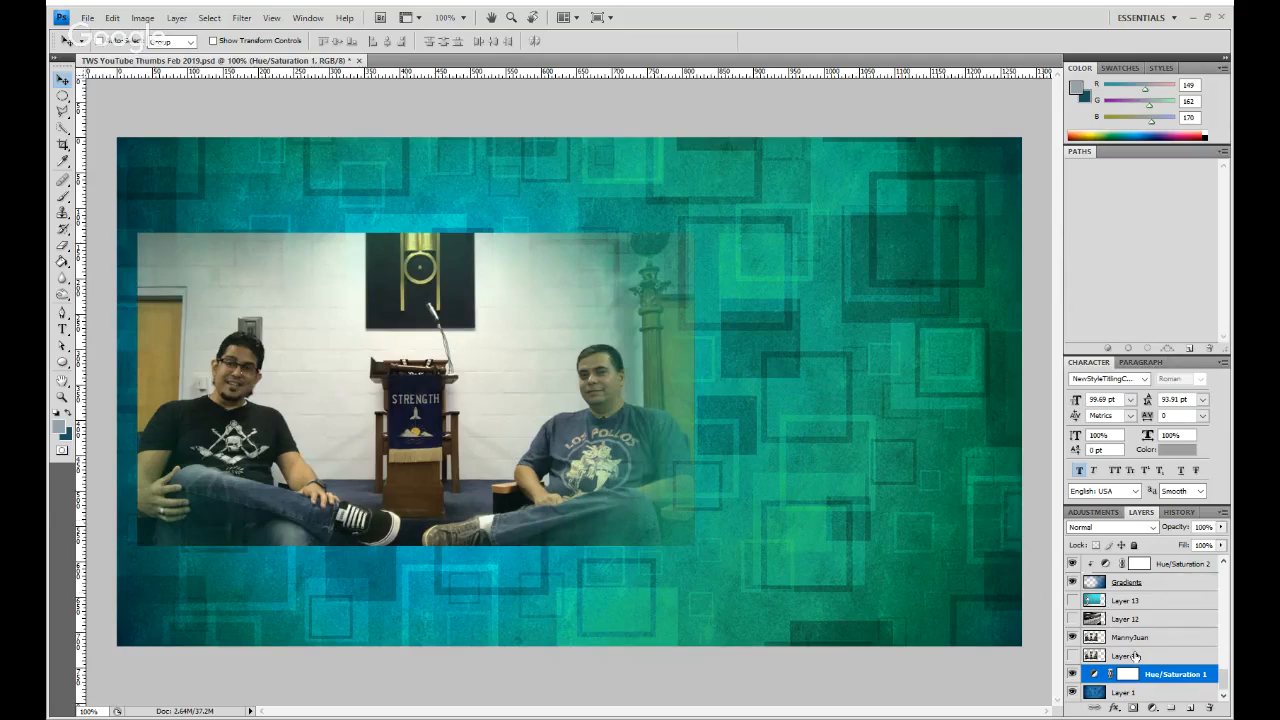
{"action": "left_click", "coordinate": [1136, 640]}
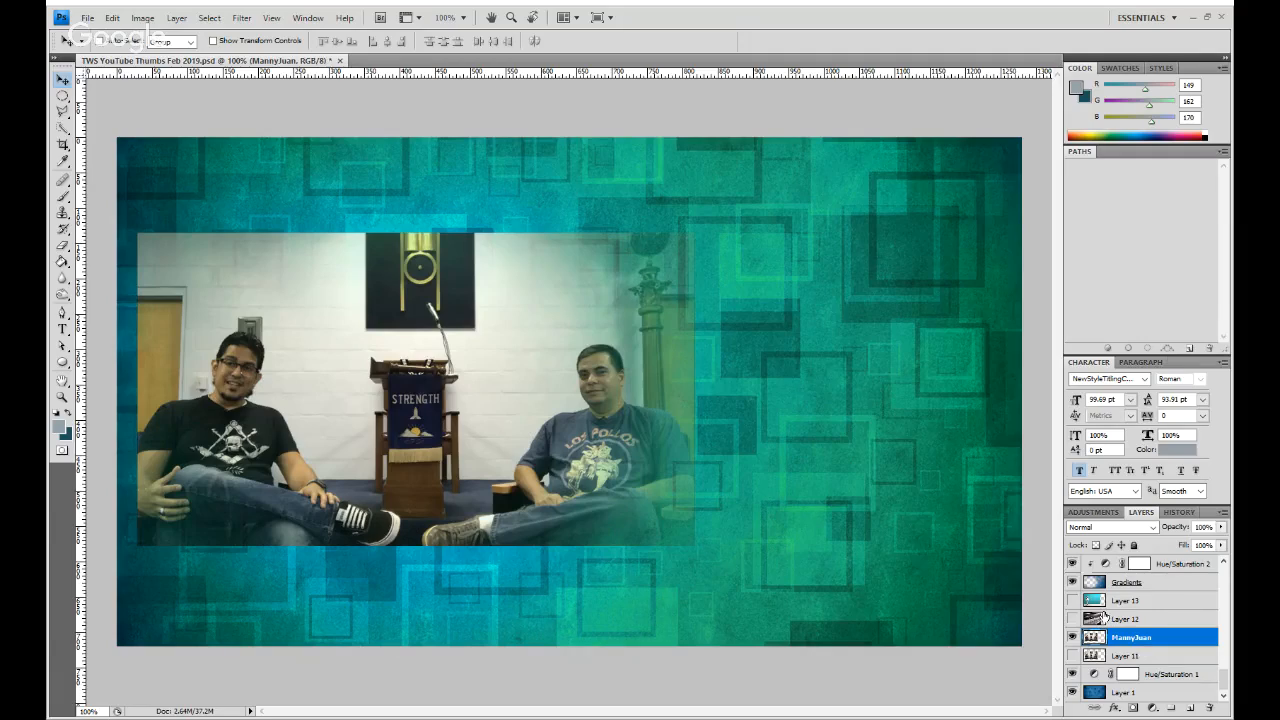
{"action": "key", "text": "ctrl+t"}
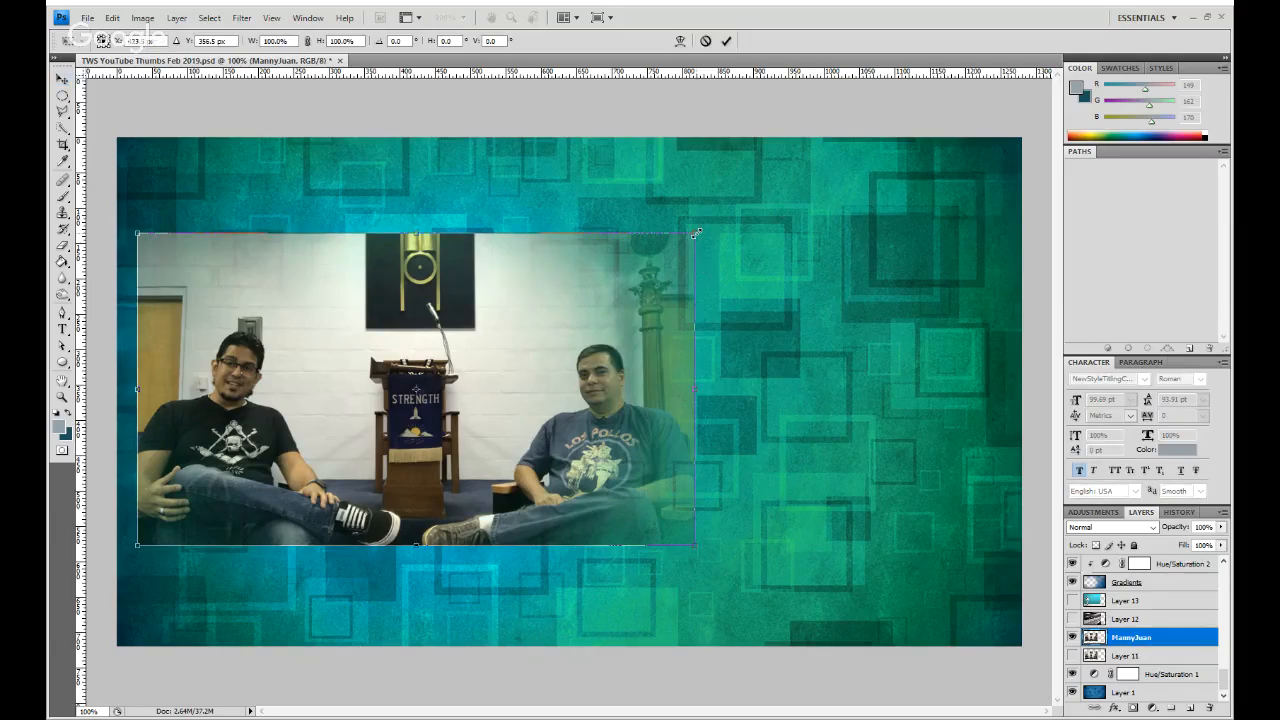
{"action": "left_click_drag", "start_coordinate": [695, 232], "coordinate": [779, 179]}
{"action": "left_click_drag", "start_coordinate": [586, 352], "coordinate": [550, 359]}
{"action": "left_click_drag", "start_coordinate": [747, 186], "coordinate": [763, 175]}
{"action": "left_click_drag", "start_coordinate": [100, 549], "coordinate": [104, 563]}
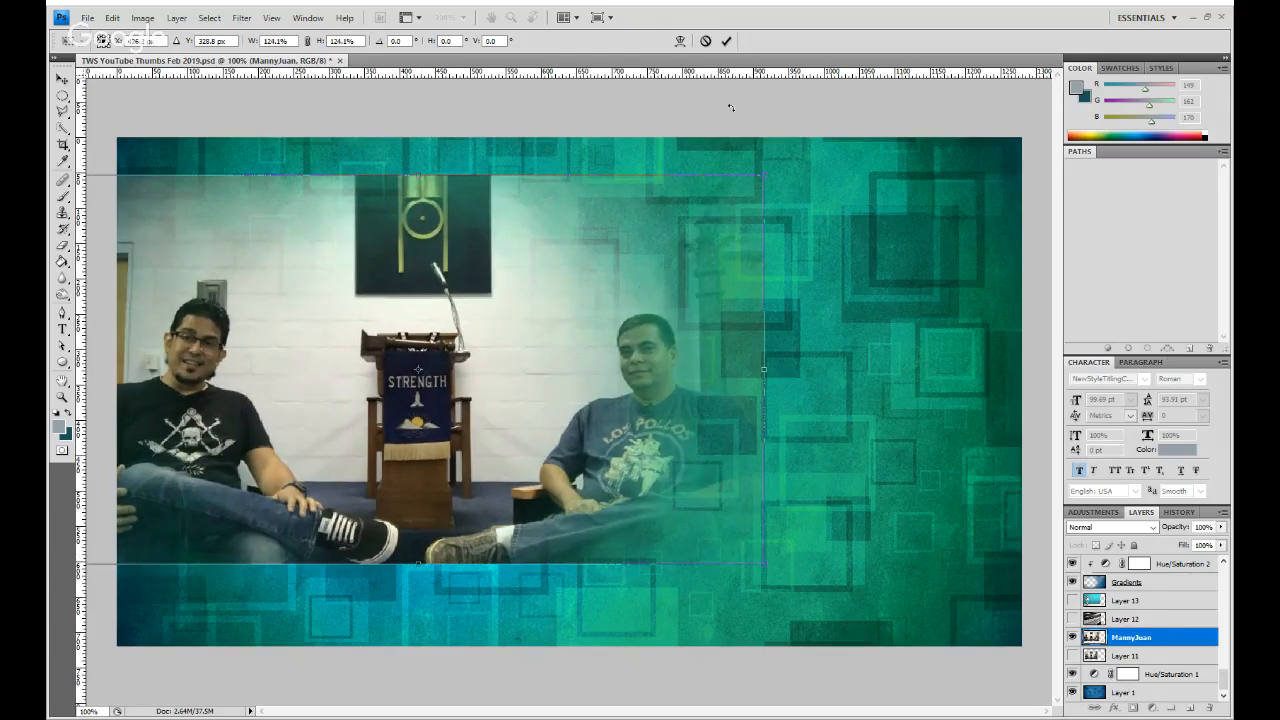
{"action": "left_click", "coordinate": [726, 41]}
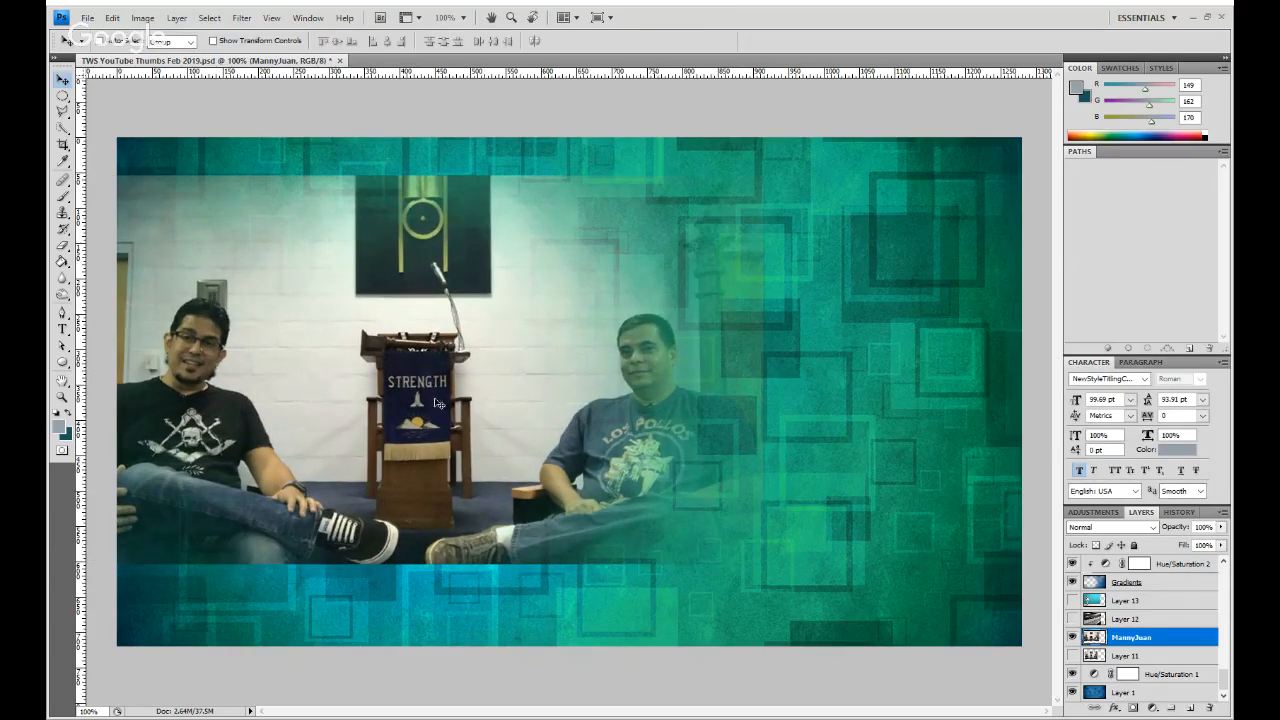
- Nudge the enlarged photo slightly down and a touch to the left on the canvas
{"action": "key", "text": "Down"}
{"action": "key", "text": "Down"}
{"action": "key", "text": "Down"}
{"action": "key", "text": "Down"}
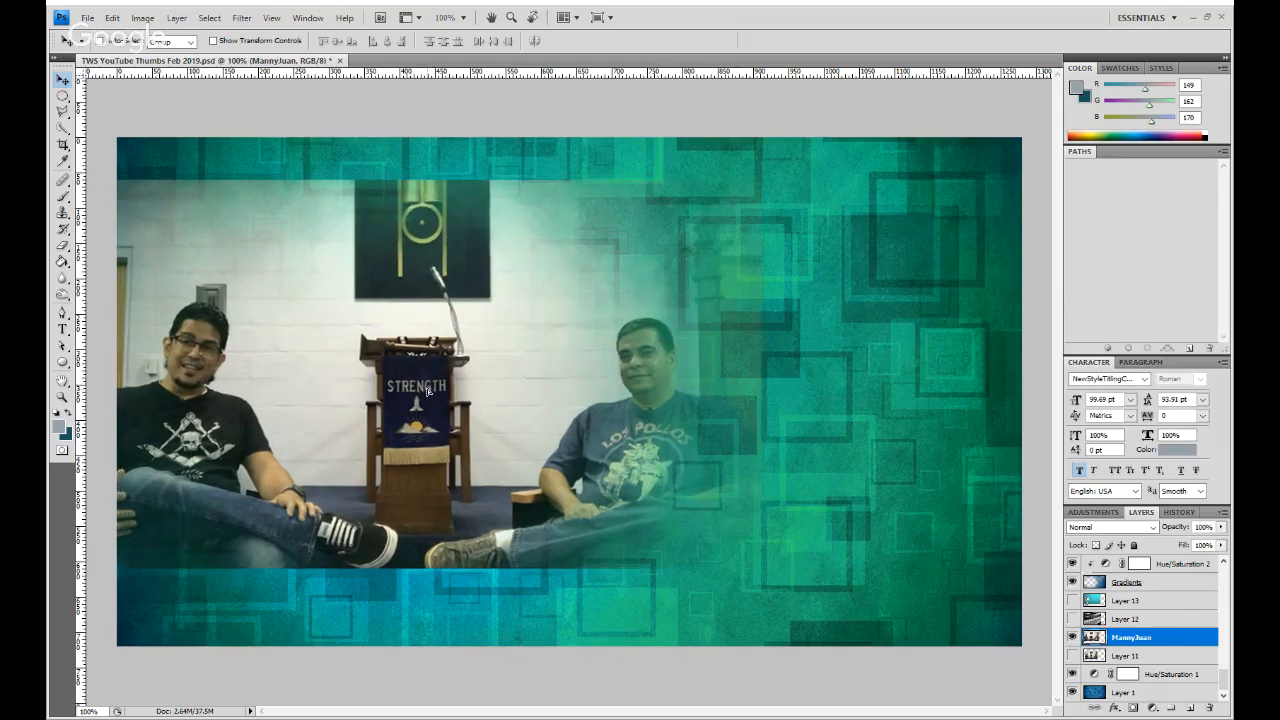
{"action": "key", "text": "Down"}
{"action": "key", "text": "Down"}
{"action": "key", "text": "Down"}
{"action": "key", "text": "Down"}
{"action": "key", "text": "Down"}
{"action": "key", "text": "Down"}
{"action": "key", "text": "shift+Down"}
{"action": "key", "text": "Up"}
{"action": "key", "text": "Up"}
{"action": "key", "text": "Up"}
{"action": "key", "text": "Up"}
{"action": "key", "text": "Up"}
{"action": "key", "text": "Up"}
{"action": "key", "text": "Up"}
{"action": "key", "text": "Up"}
{"action": "key", "text": "Up"}
{"action": "key", "text": "Up"}
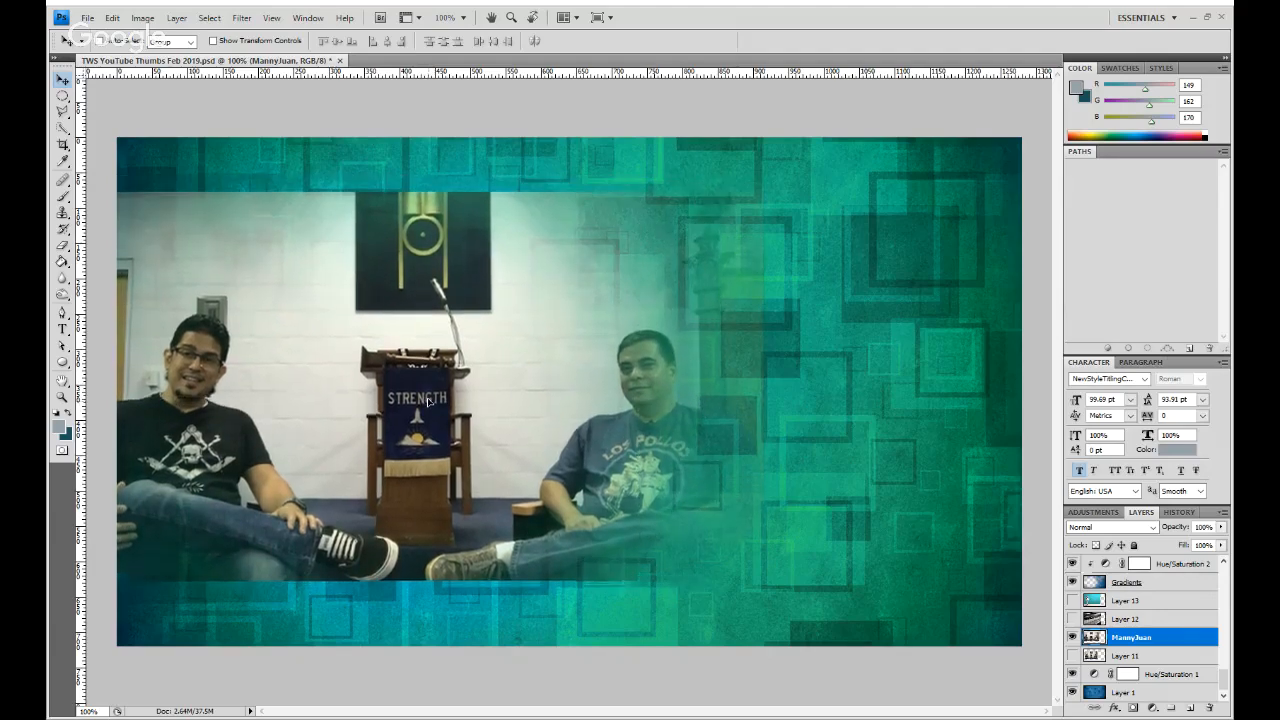
{"action": "key", "text": "Left"}
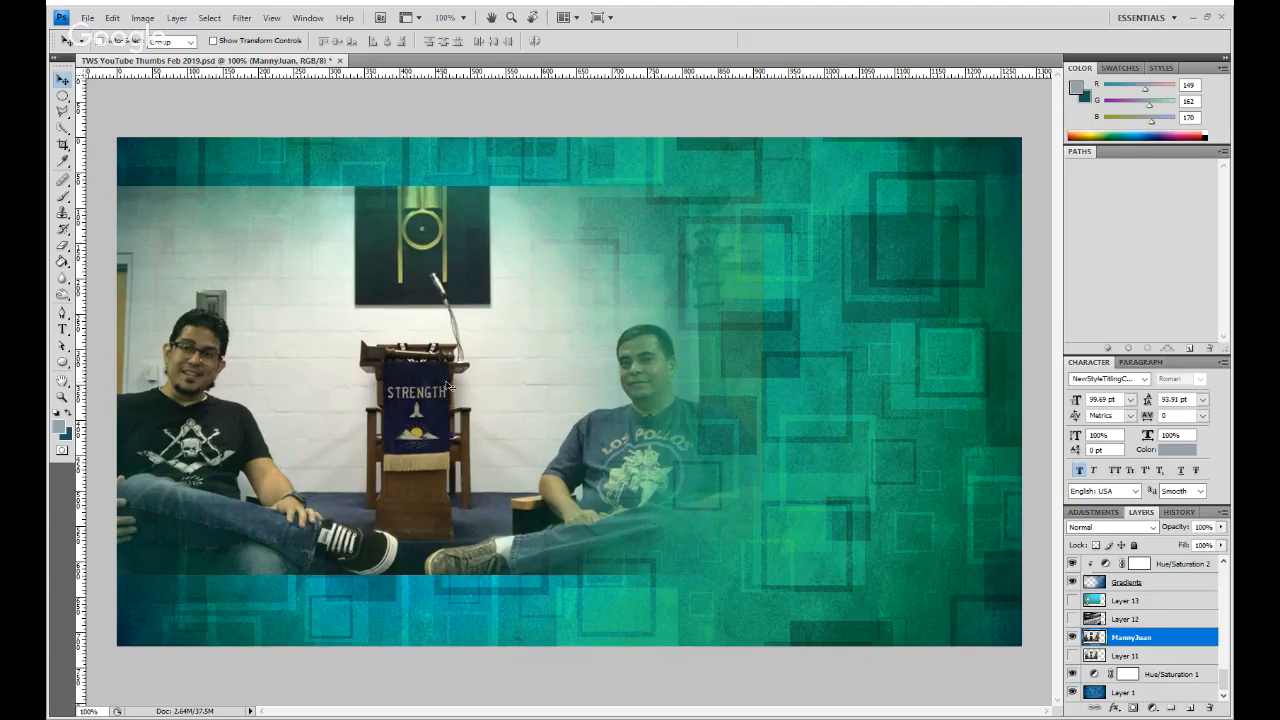
- Fade the photo's top edge and upper-left corner into the background with a soft Eraser at 4% flow
{"action": "left_click", "coordinate": [63, 262]}
{"action": "left_click", "coordinate": [63, 245]}
{"action": "left_click", "coordinate": [371, 41]}
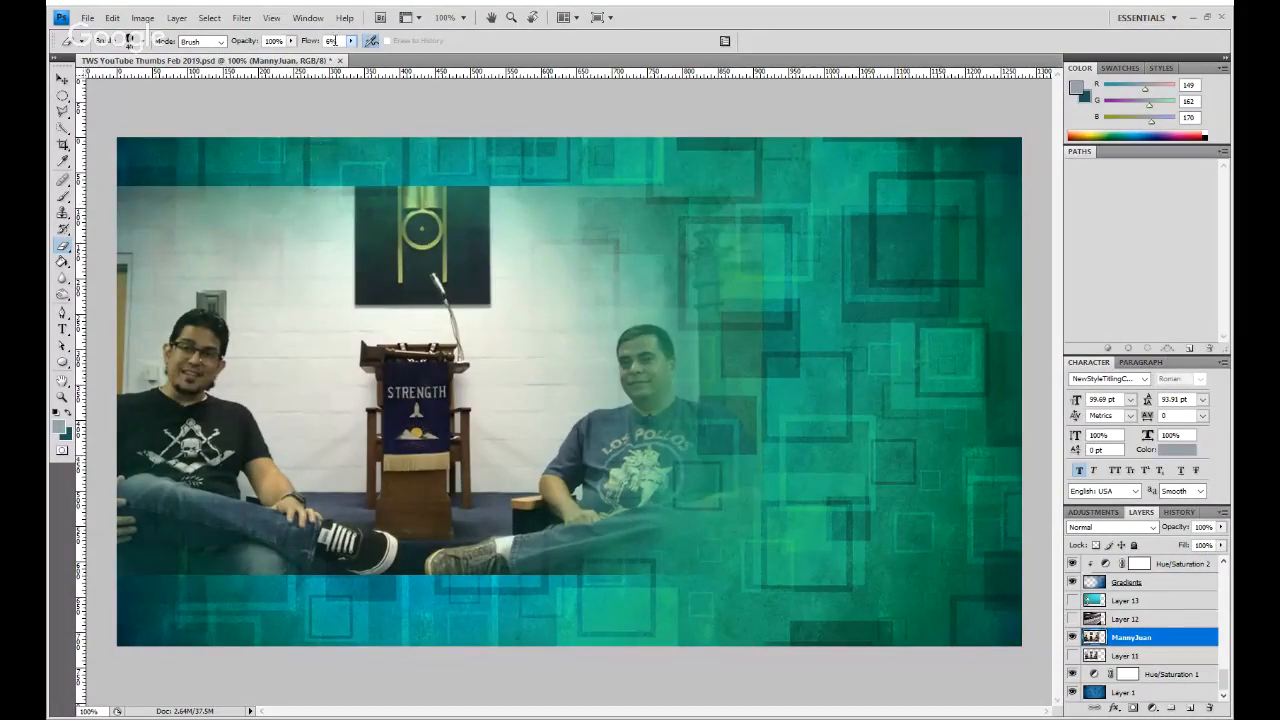
{"action": "left_click", "coordinate": [350, 42]}
{"action": "left_click_drag", "start_coordinate": [315, 43], "coordinate": [310, 44]}
{"action": "left_click_drag", "start_coordinate": [556, 186], "coordinate": [655, 190]}
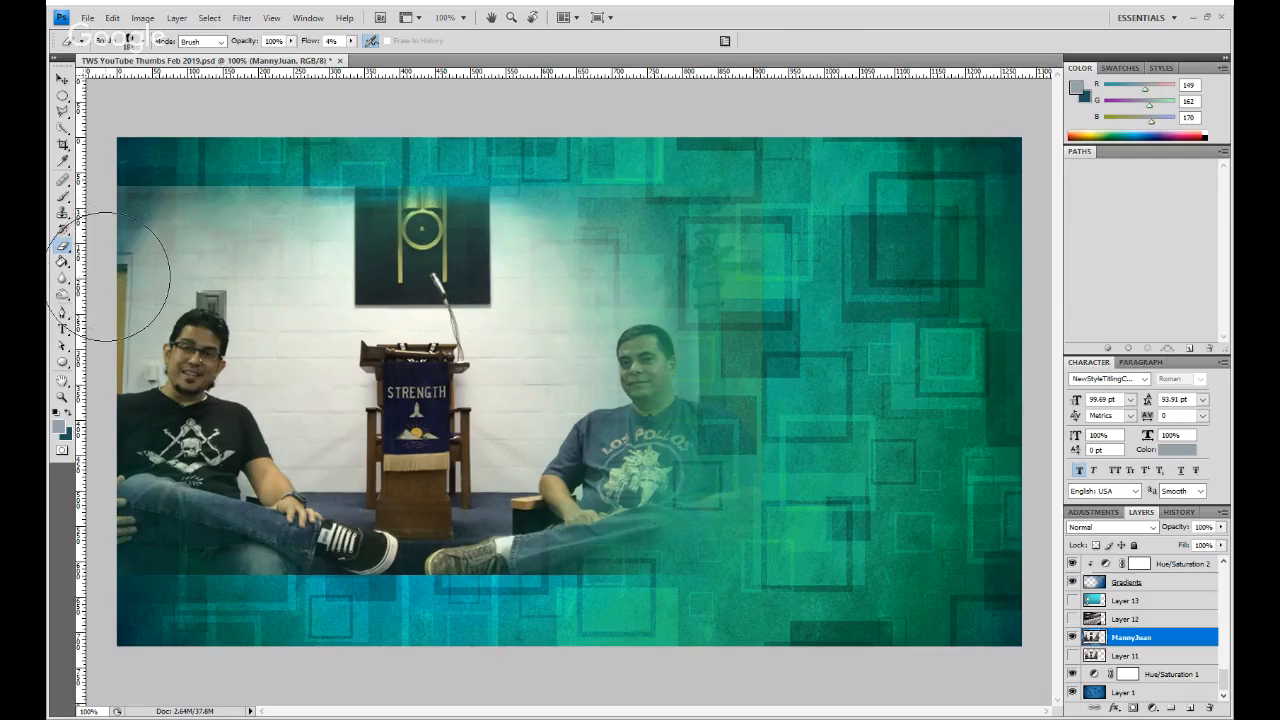
{"action": "left_click", "coordinate": [161, 251]}
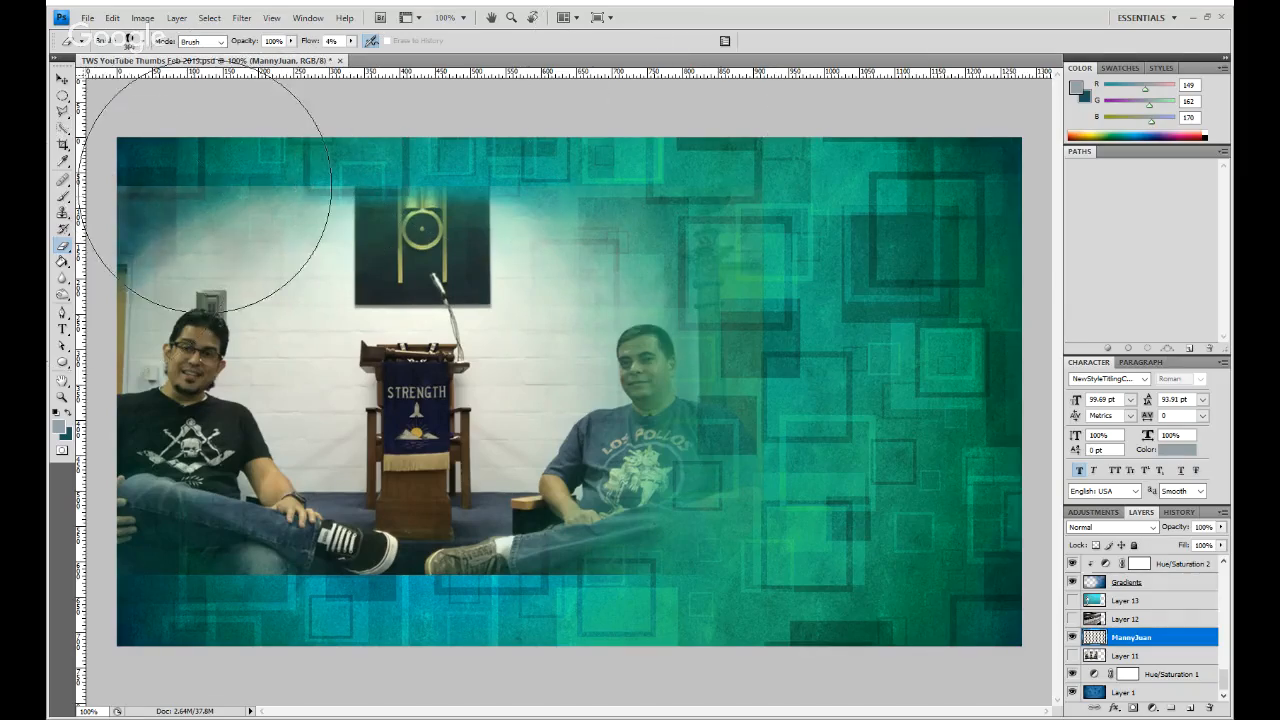
- Lower the Eraser flow to 2% and further soften the photo's upper-left area and its whole bottom edge
{"action": "left_click_drag", "start_coordinate": [323, 46], "coordinate": [314, 45]}
{"action": "mouse_move", "coordinate": [238, 183]}
{"action": "left_mouse_down"}
{"action": "mouse_move", "coordinate": [130, 263]}
{"action": "mouse_move", "coordinate": [266, 185]}
{"action": "mouse_move", "coordinate": [215, 205]}
{"action": "mouse_move", "coordinate": [480, 162]}
{"action": "mouse_move", "coordinate": [246, 201]}
{"action": "left_mouse_up"}
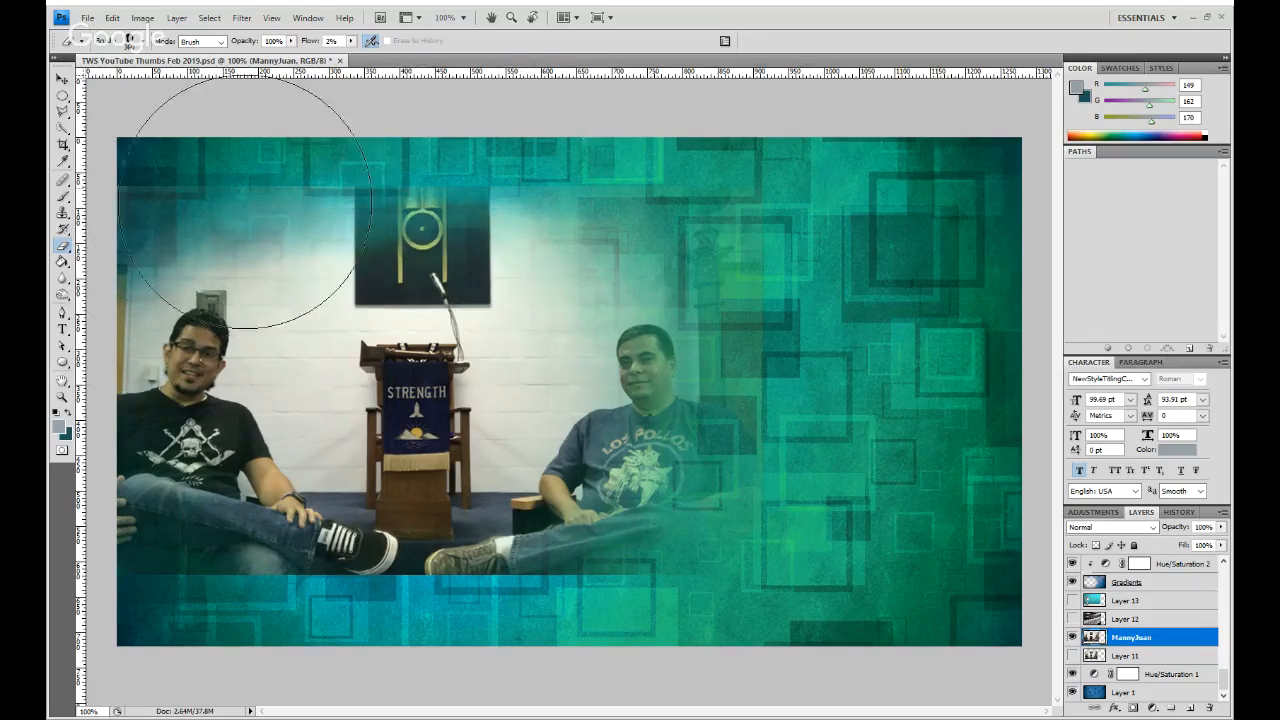
{"action": "mouse_move", "coordinate": [609, 561]}
{"action": "left_mouse_down"}
{"action": "mouse_move", "coordinate": [739, 478]}
{"action": "mouse_move", "coordinate": [508, 558]}
{"action": "mouse_move", "coordinate": [504, 517]}
{"action": "mouse_move", "coordinate": [527, 527]}
{"action": "mouse_move", "coordinate": [332, 587]}
{"action": "mouse_move", "coordinate": [453, 550]}
{"action": "mouse_move", "coordinate": [360, 555]}
{"action": "mouse_move", "coordinate": [191, 597]}
{"action": "mouse_move", "coordinate": [163, 580]}
{"action": "left_mouse_up"}
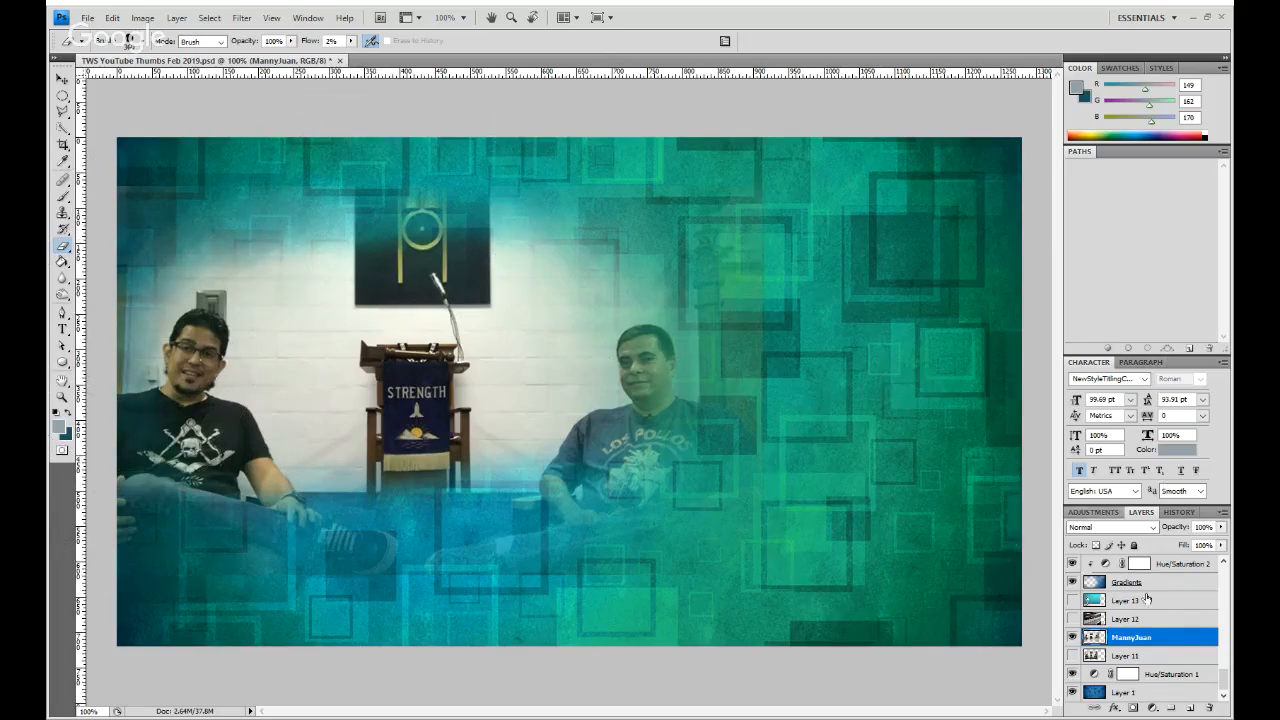
- Show and select the "Starting July 1st, 2019" text layer, keeping the Weekly Episodes layer hidden
{"action": "scroll", "coordinate": [1228, 684], "scroll_direction": "up", "scroll_amount": 10}
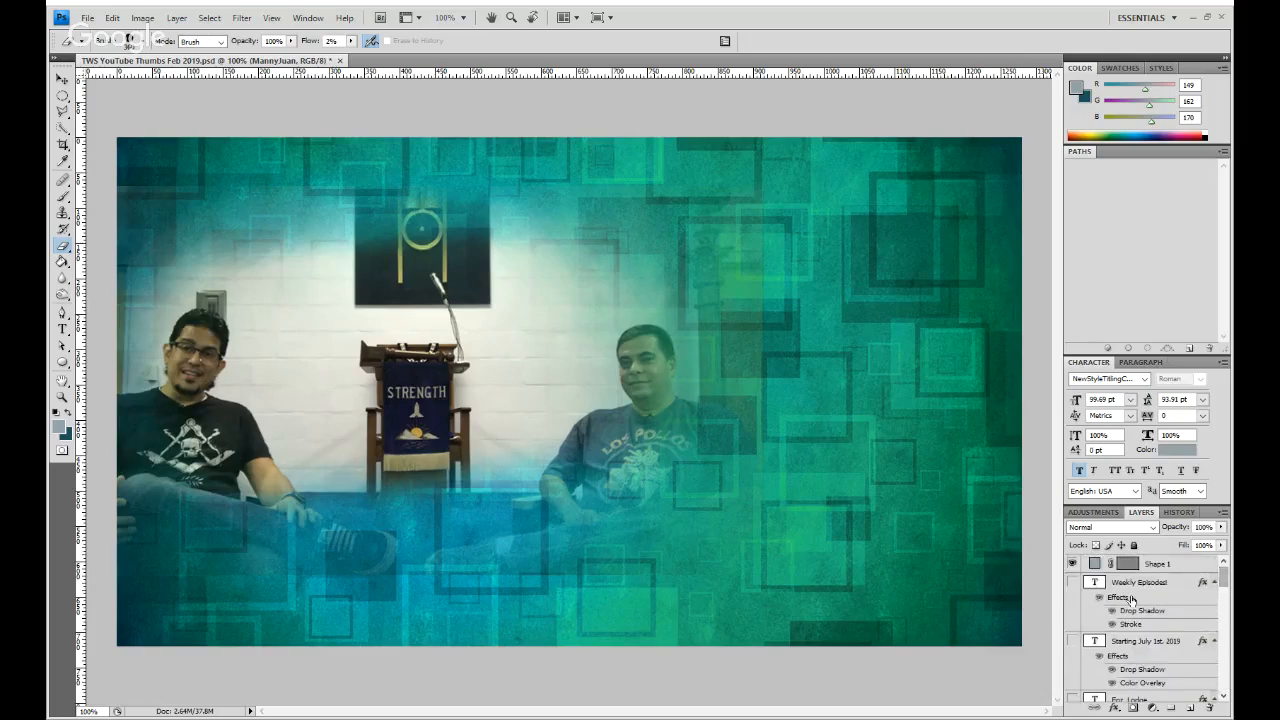
{"action": "left_click", "coordinate": [1072, 582]}
{"action": "left_click", "coordinate": [1072, 582]}
{"action": "left_click", "coordinate": [1072, 640]}
{"action": "left_click", "coordinate": [1150, 641]}
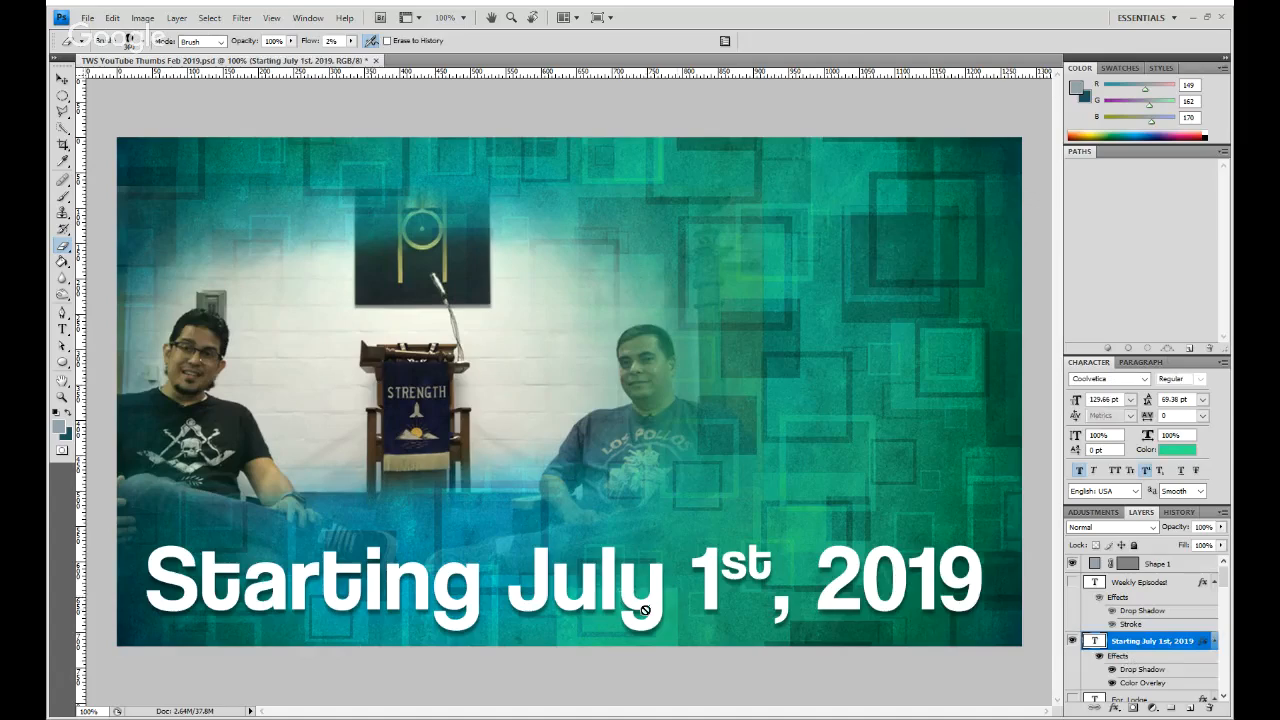
- Replace the whole "Starting July 1st, 2019" text with "Meaninful Lodge Experience"
{"action": "key", "text": "t"}
{"action": "left_click", "coordinate": [608, 612]}
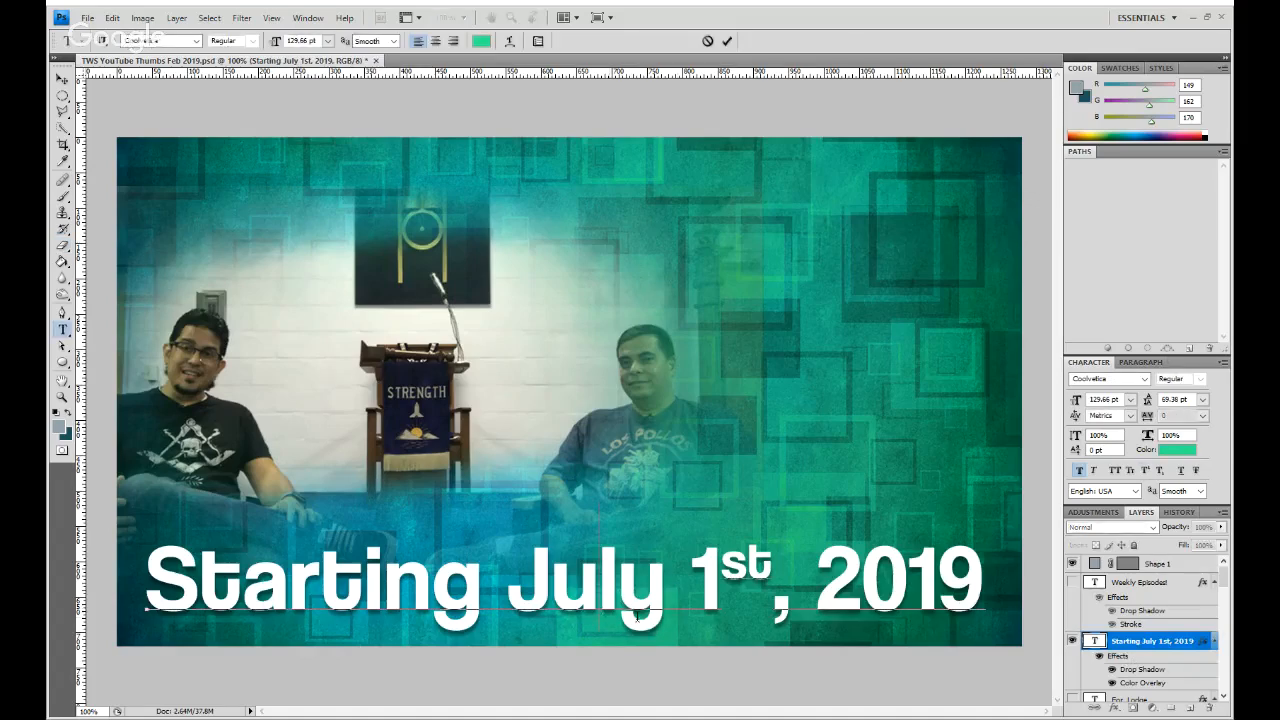
{"action": "key", "text": "ctrl+a"}
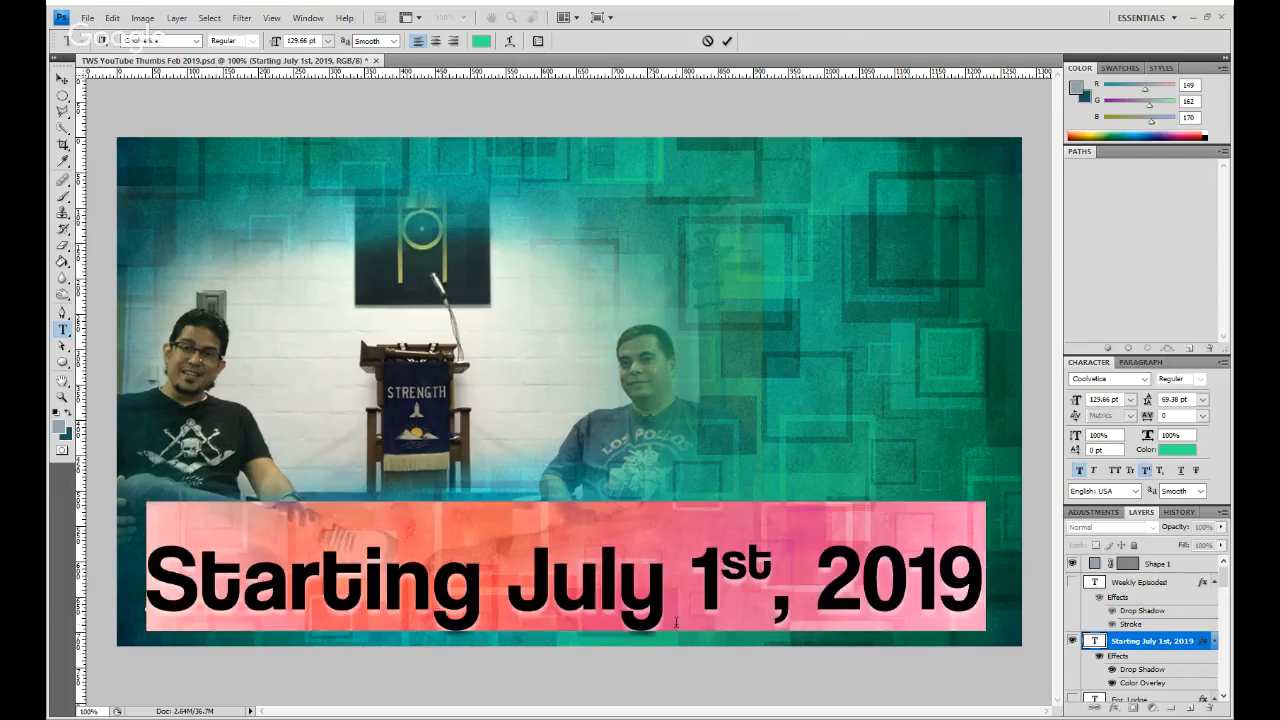
{"action": "type", "text": "Meani"}
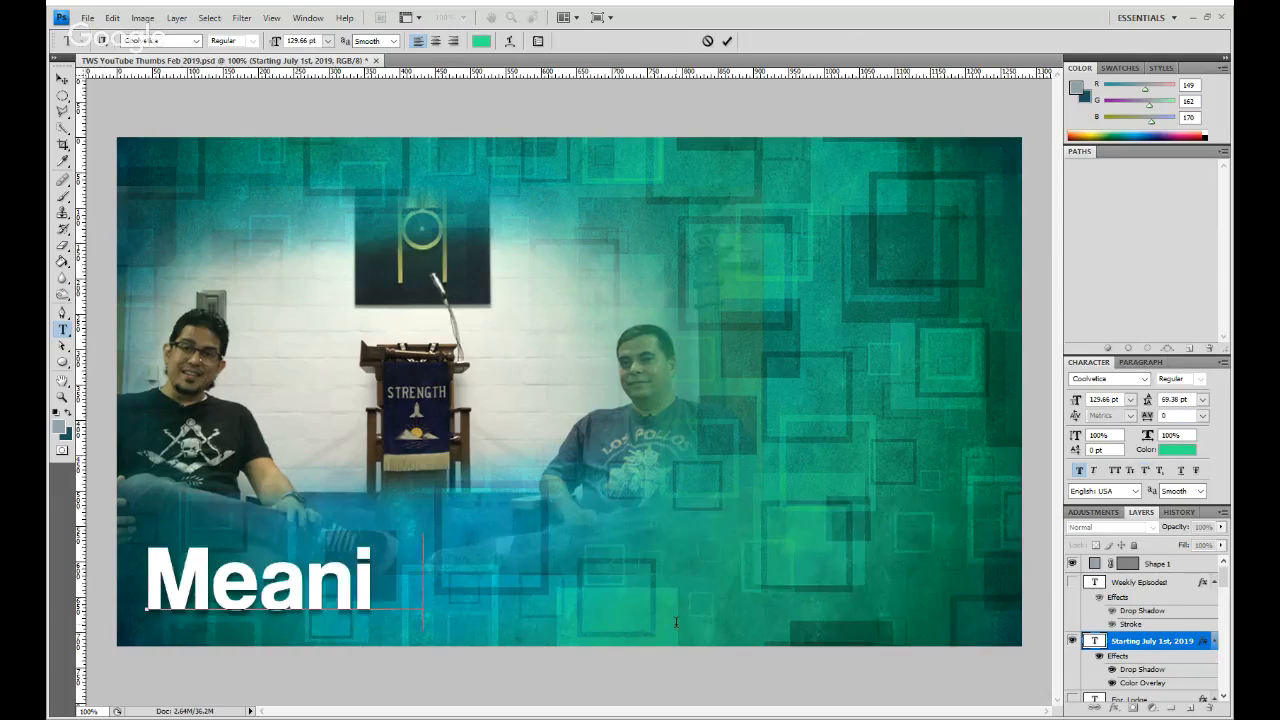
{"action": "type", "text": "nful Lodge"}
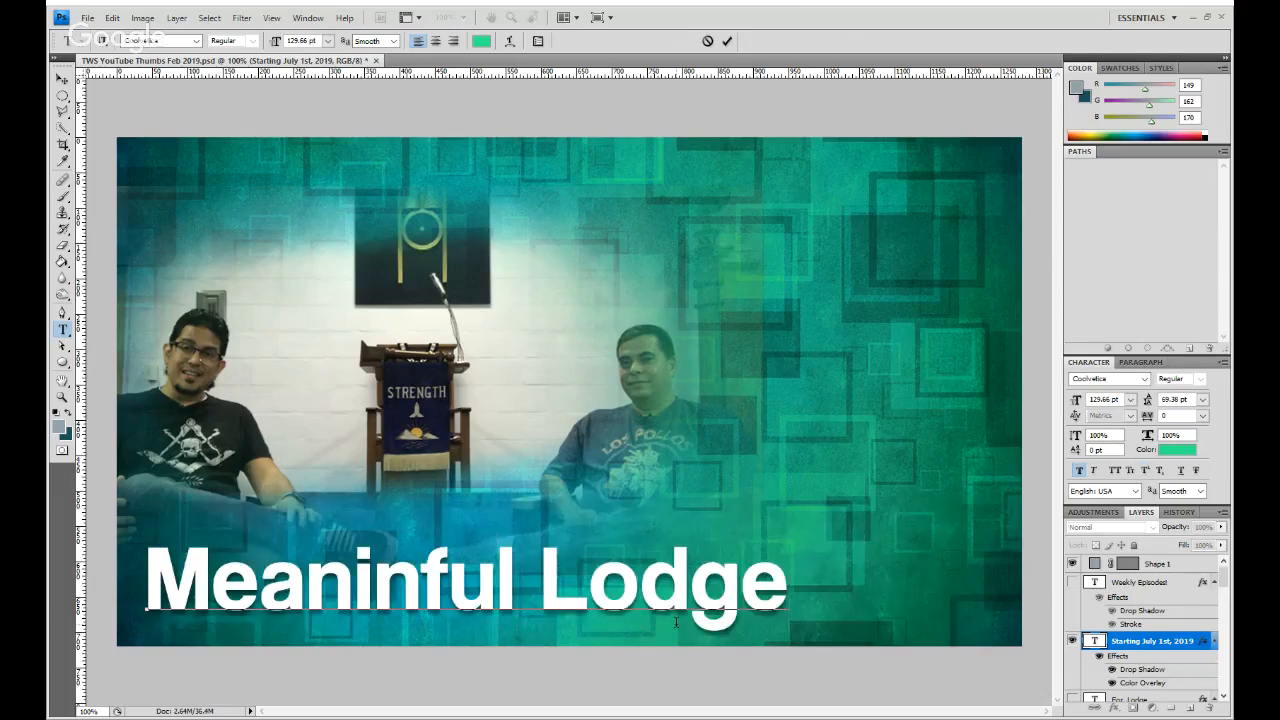
{"action": "type", "text": " Exper"}
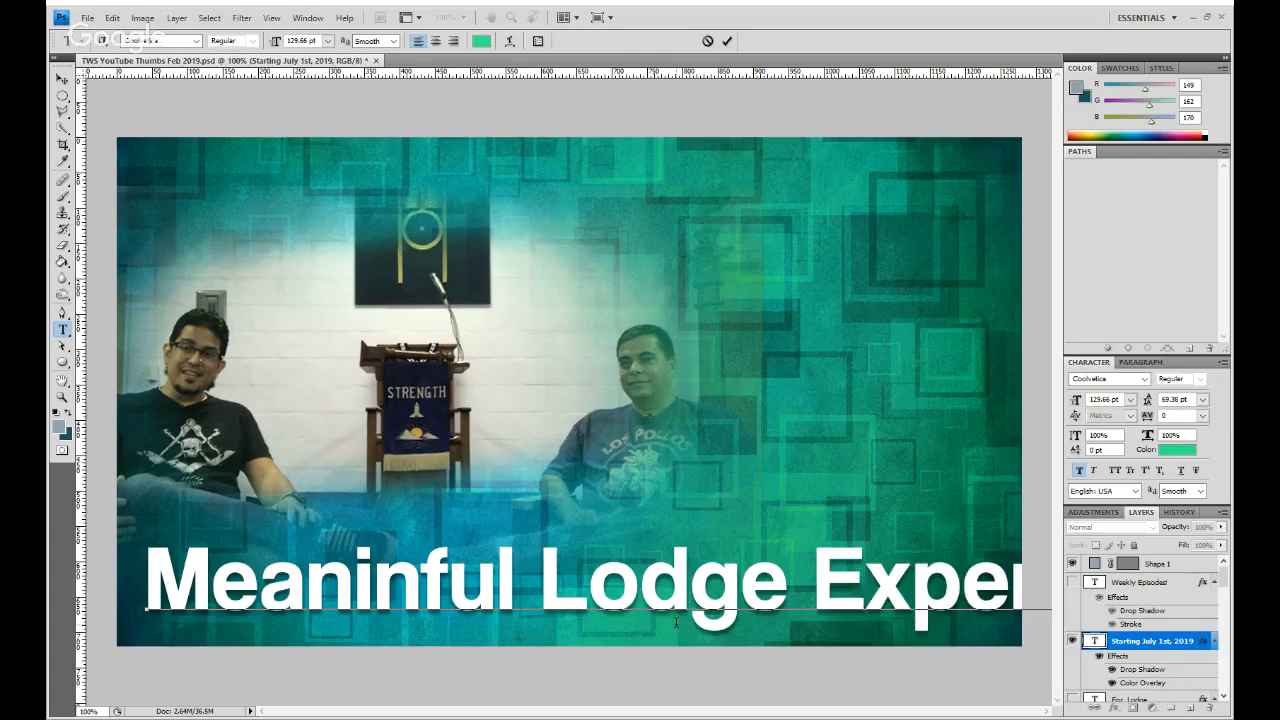
- Remove the first word and correct the spelling so that the title reads "Lodge Experience"
{"action": "key", "text": "Left"}
{"action": "key", "text": "ctrl+a"}
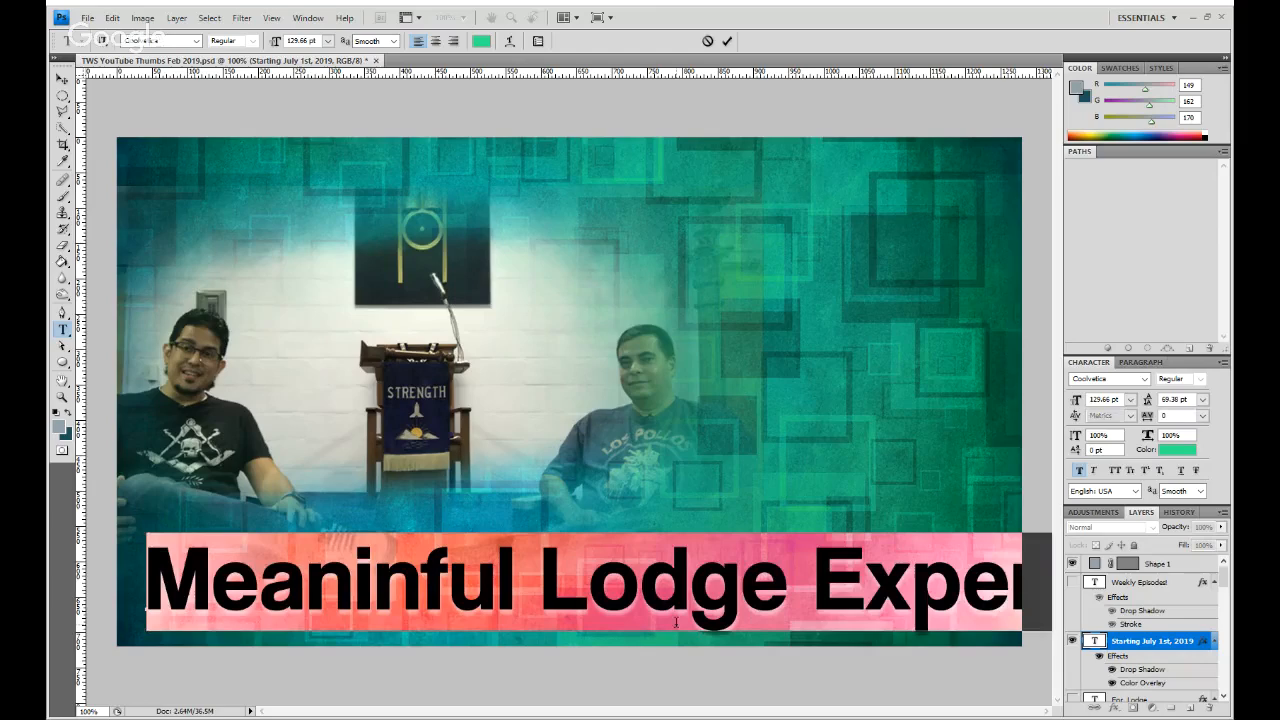
{"action": "key", "text": "Left"}
{"action": "key", "text": "Delete"}
{"action": "key", "text": "Delete"}
{"action": "key", "text": "Delete"}
{"action": "key", "text": "Delete"}
{"action": "key", "text": "Delete"}
{"action": "key", "text": "Delete"}
{"action": "key", "text": "Delete"}
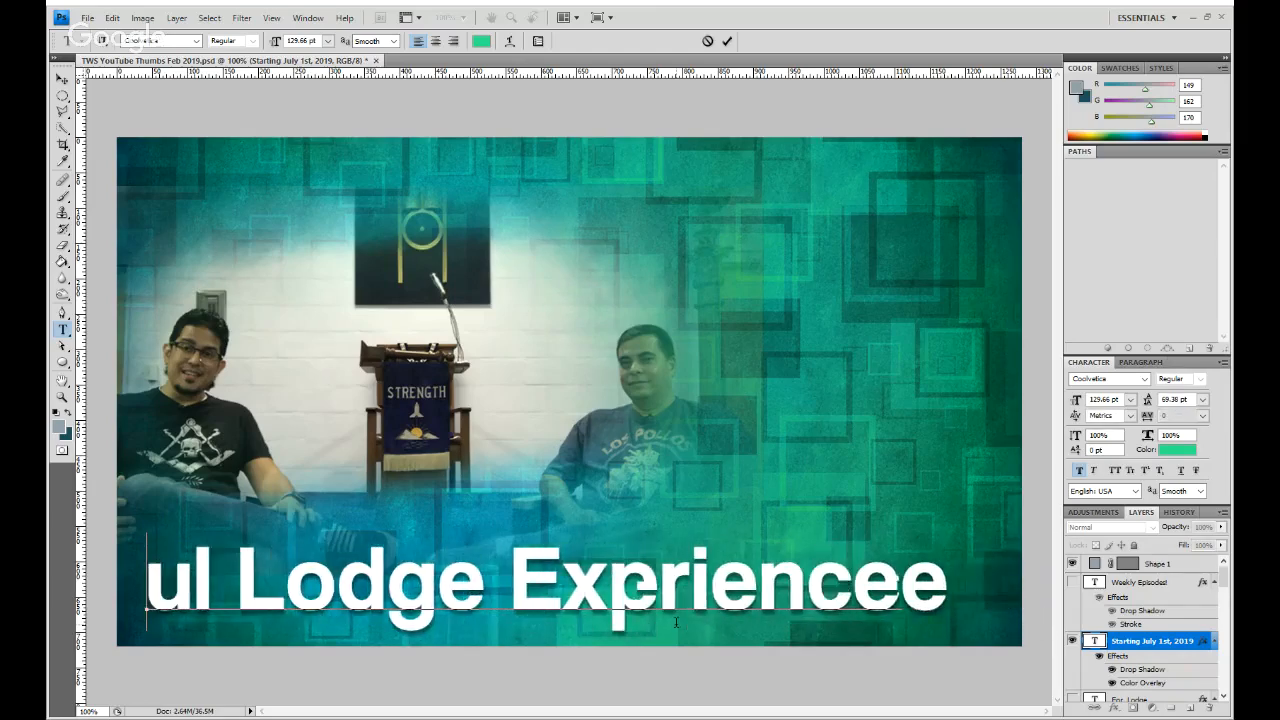
{"action": "key", "text": "Delete"}
{"action": "key", "text": "Delete"}
{"action": "key", "text": "Delete"}
{"action": "key", "text": "ctrl+Return"}
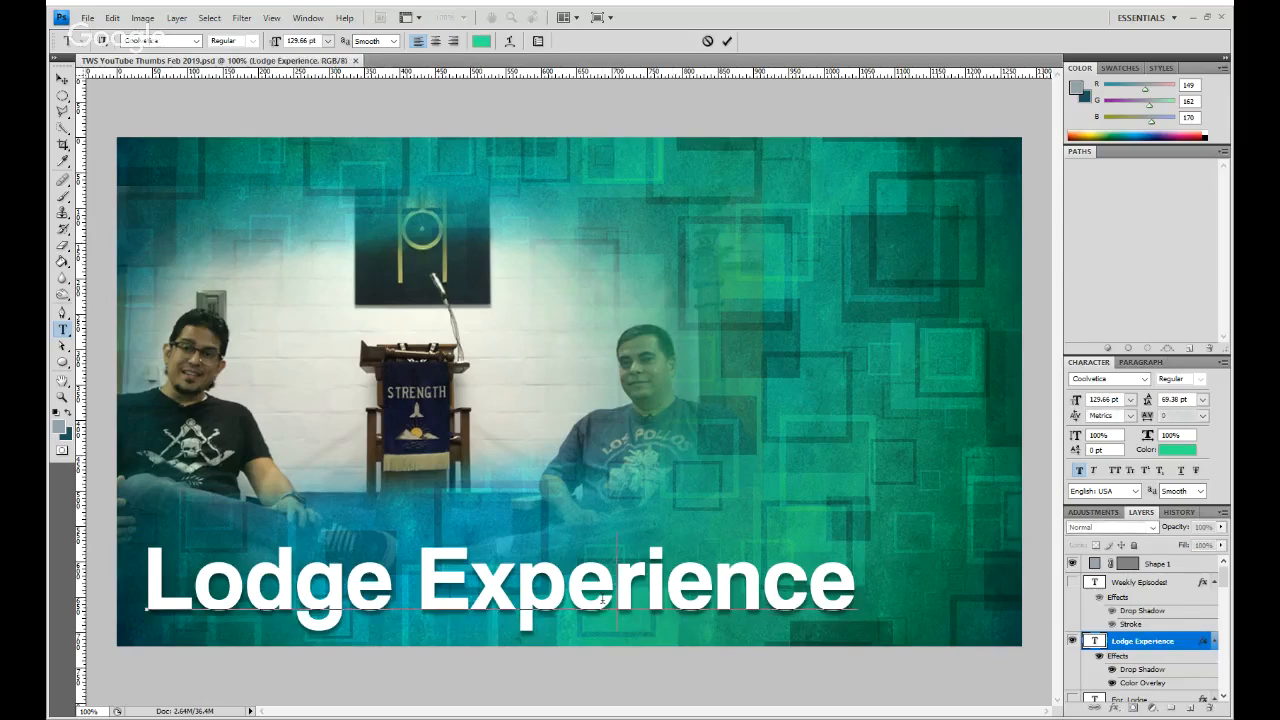
- Set the Lodge Experience title in all caps and enlarge it proportionally to 104%
{"action": "triple_click", "coordinate": [601, 599]}
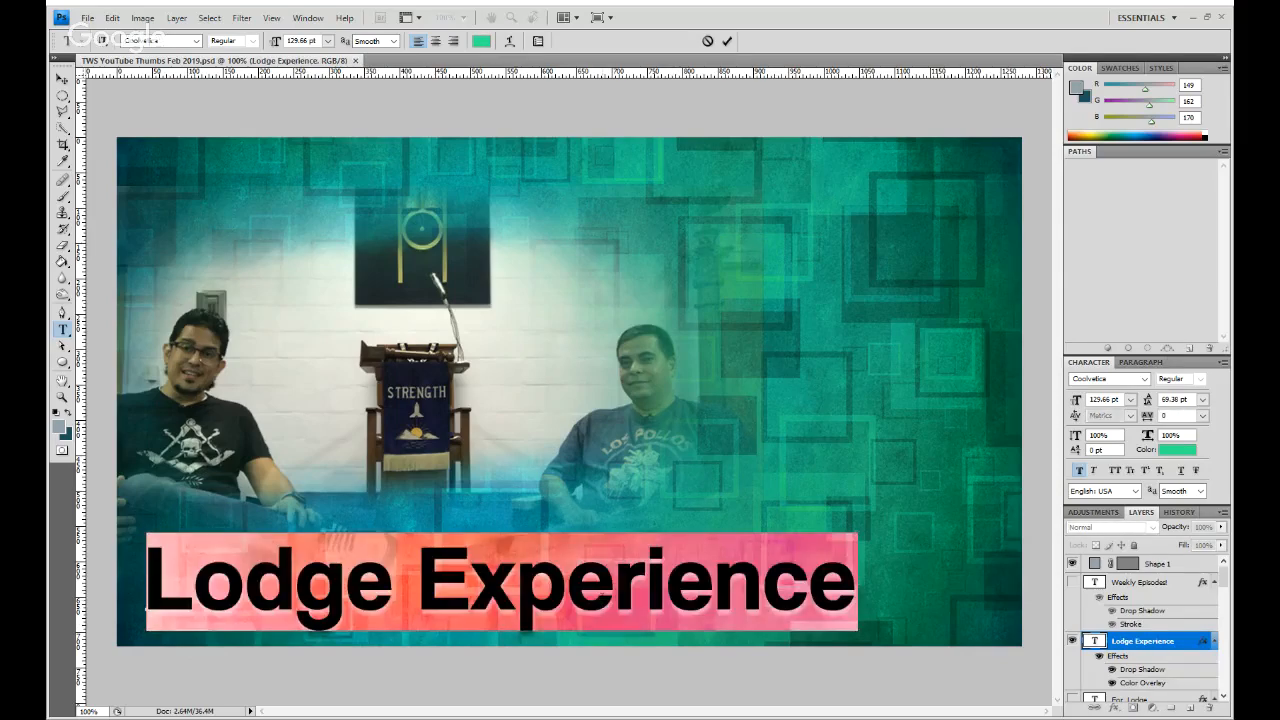
{"action": "left_click", "coordinate": [1114, 470]}
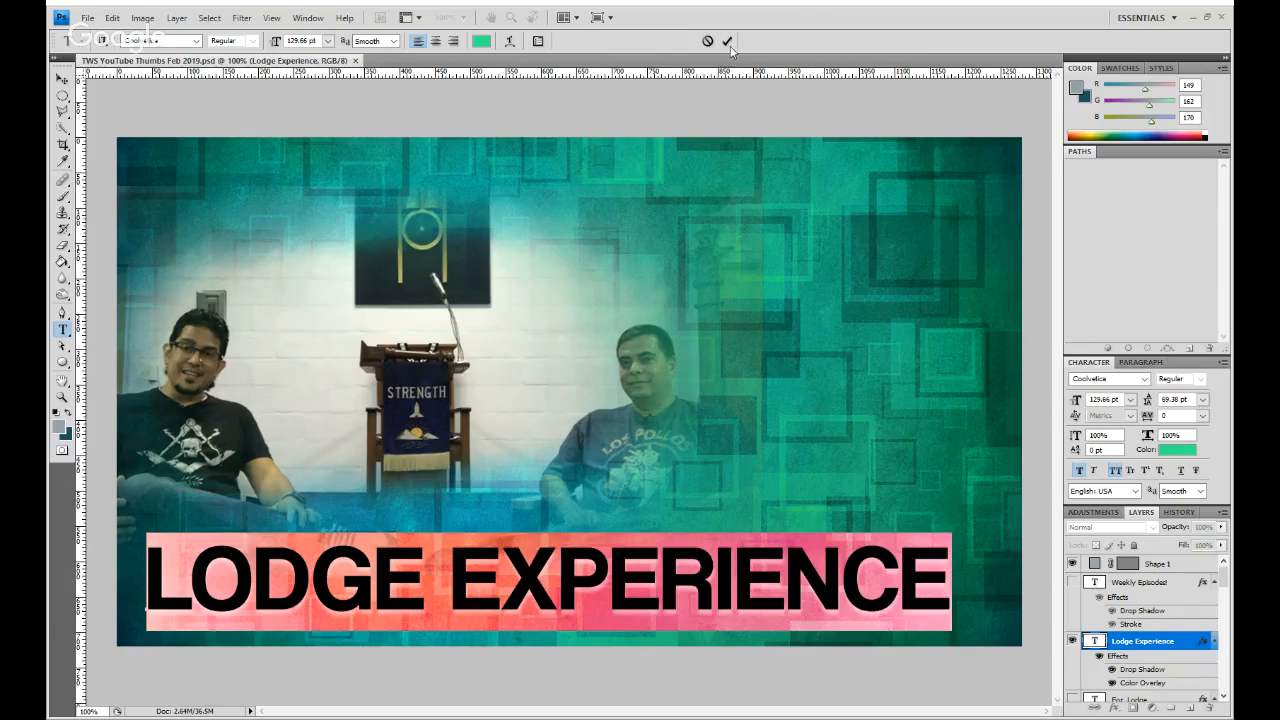
{"action": "left_click", "coordinate": [726, 41]}
{"action": "key", "text": "ctrl+t"}
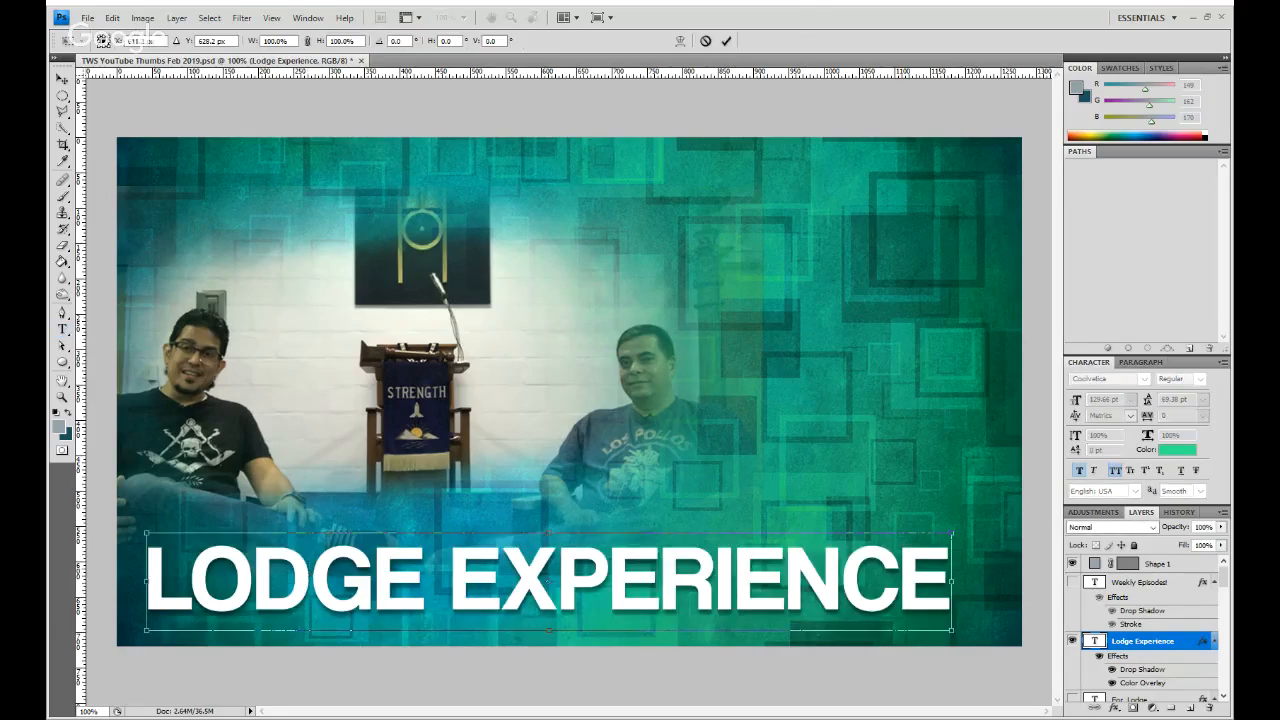
{"action": "left_click_drag", "start_coordinate": [951, 532], "coordinate": [981, 515]}
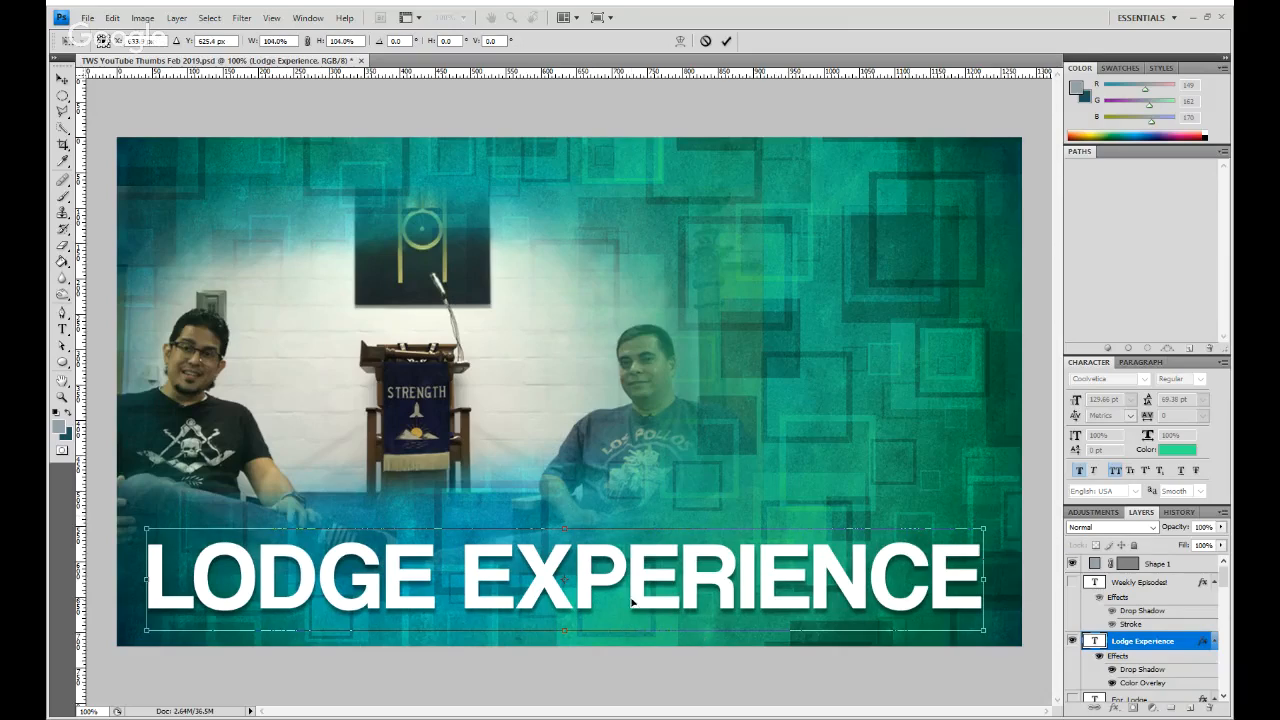
{"action": "left_click", "coordinate": [729, 41]}
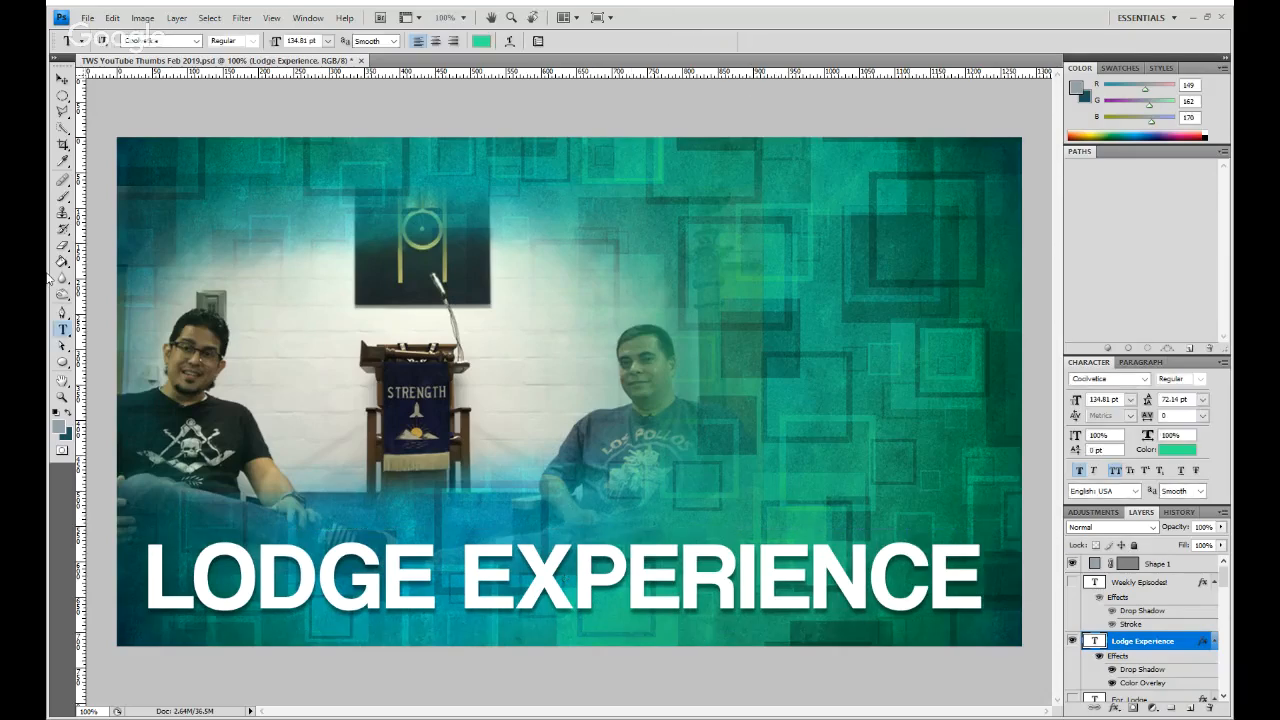
- Show the guides and shift the photo of the two men slightly to the left on the canvas
{"action": "key", "text": "ctrl+;"}
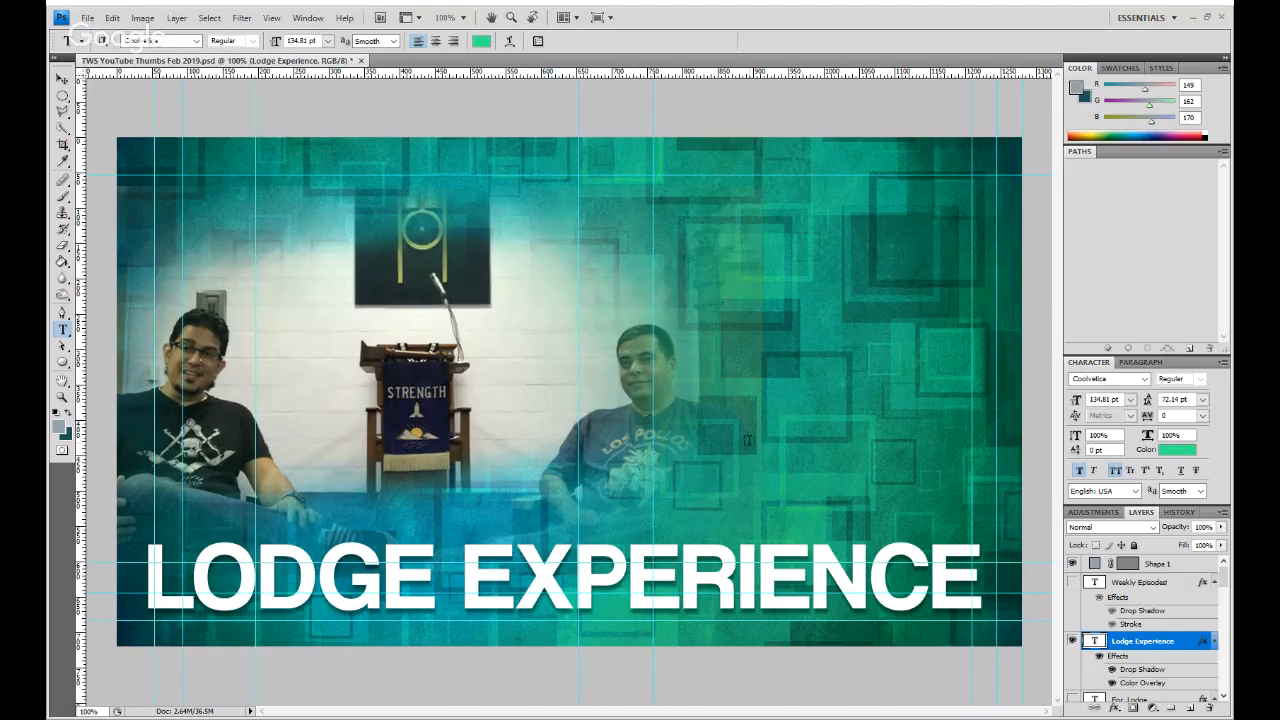
{"action": "scroll", "coordinate": [1151, 657], "scroll_direction": "down", "scroll_amount": 6}
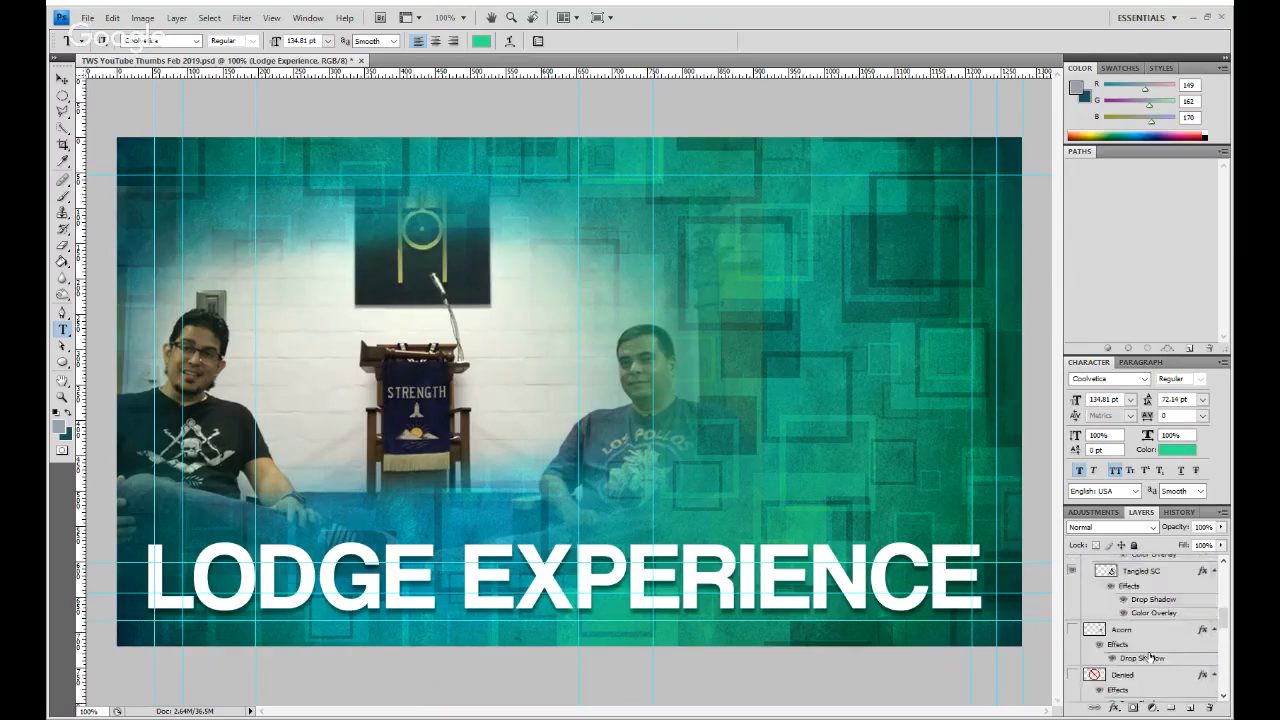
{"action": "scroll", "coordinate": [1151, 657], "scroll_direction": "down", "scroll_amount": 8}
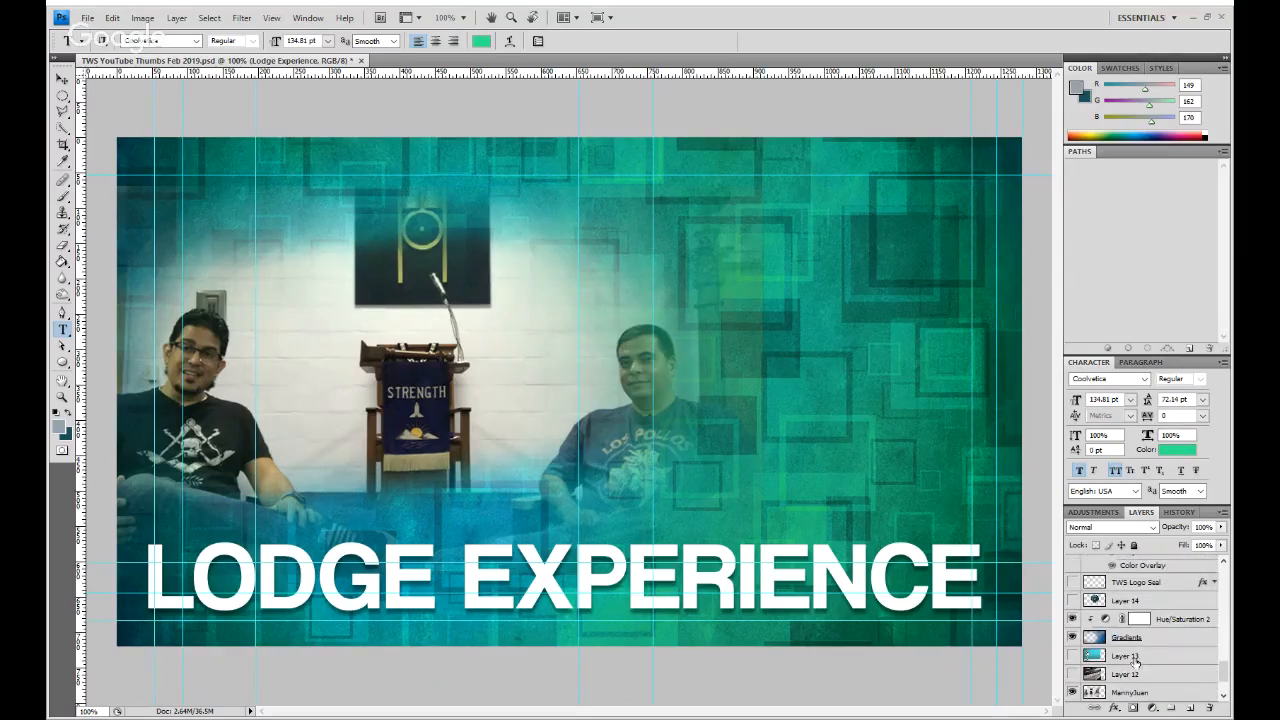
{"action": "scroll", "coordinate": [1146, 640], "scroll_direction": "down", "scroll_amount": 3}
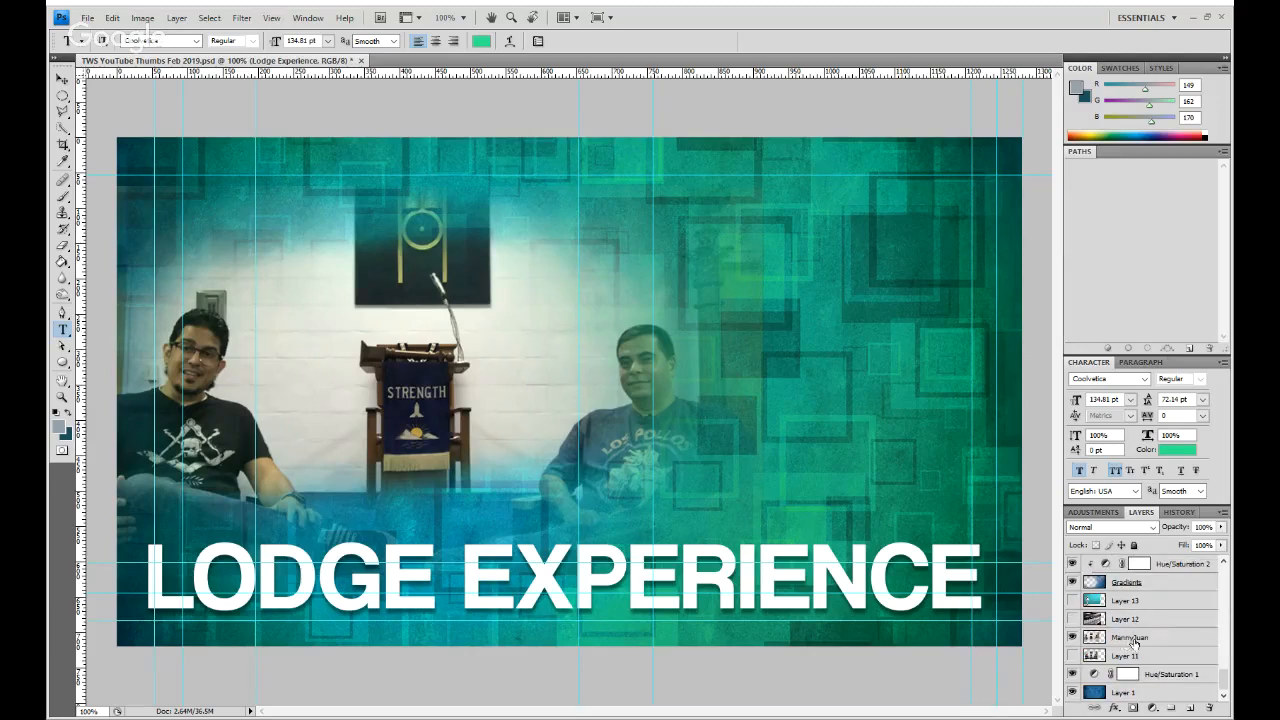
{"action": "left_click", "coordinate": [1133, 642]}
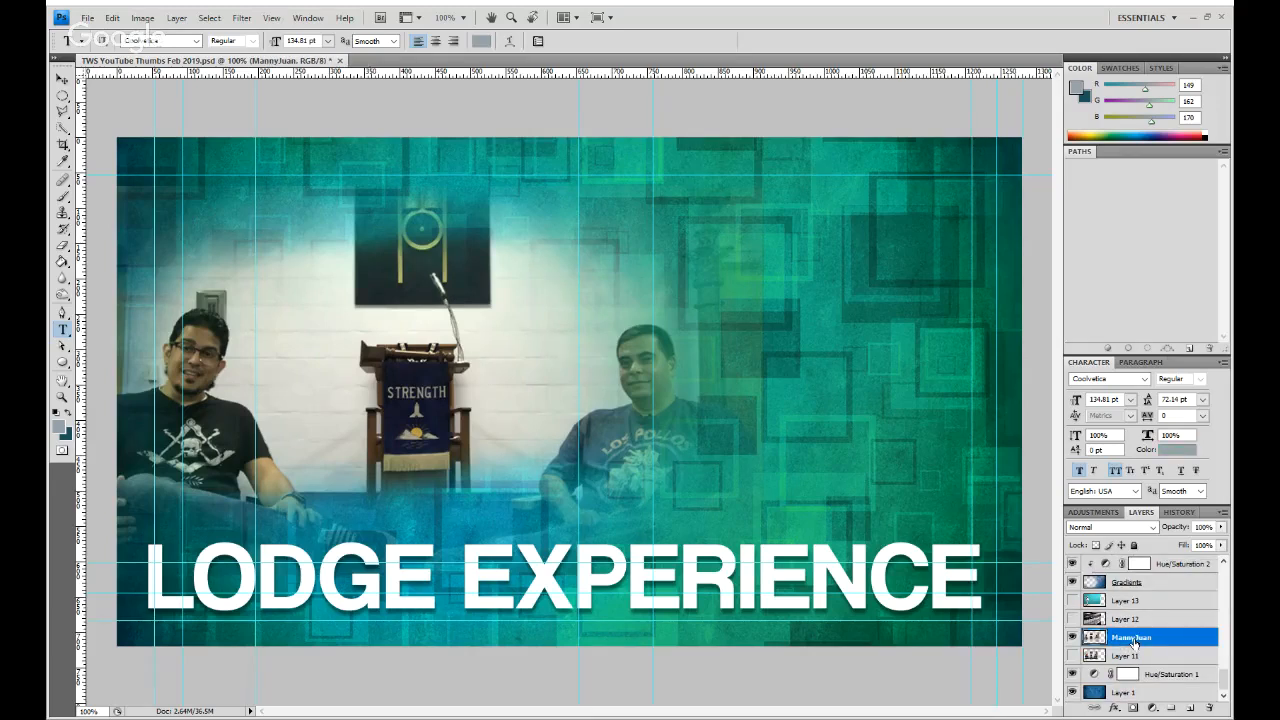
{"action": "key", "text": "v"}
{"action": "left_click_drag", "start_coordinate": [430, 427], "coordinate": [422, 422]}
{"action": "key", "text": "Left"}
{"action": "key", "text": "Left"}
{"action": "key", "text": "Right"}
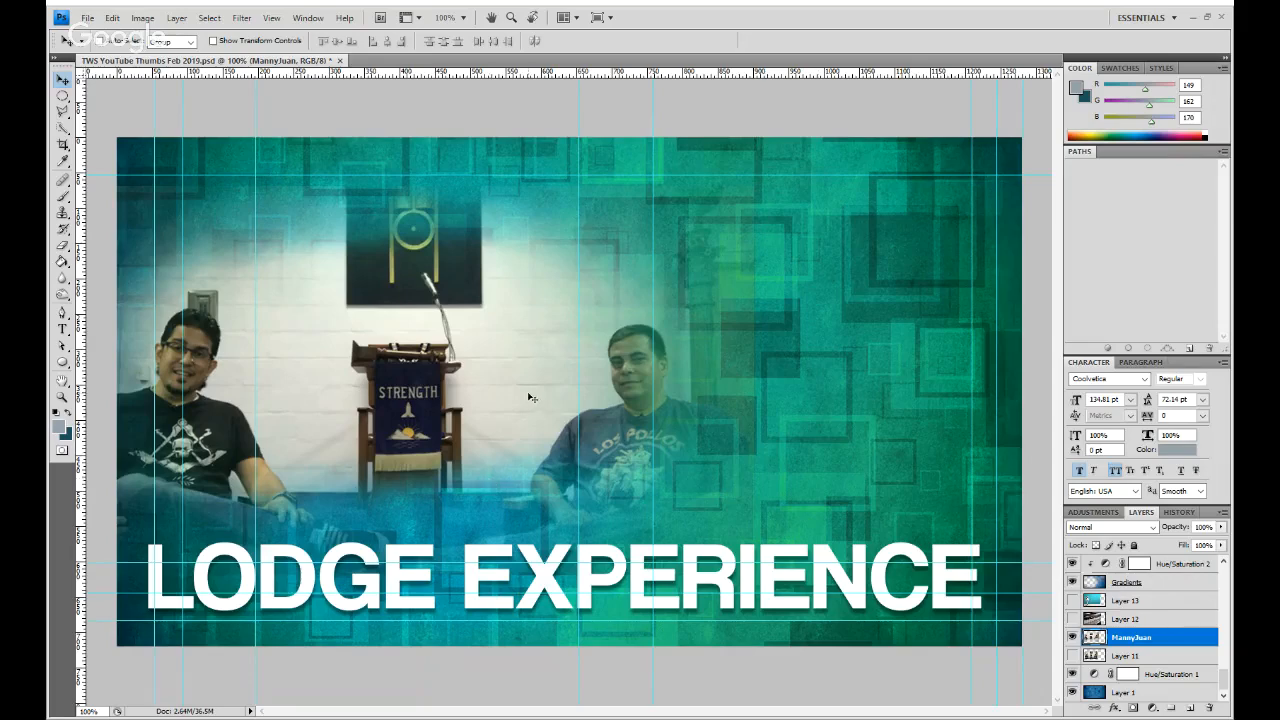
- Paste the thumbs-up and thumbs-down image, bring it to the front, and remove its white surroundings with the Magic Eraser
{"action": "key", "text": "ctrl+v"}
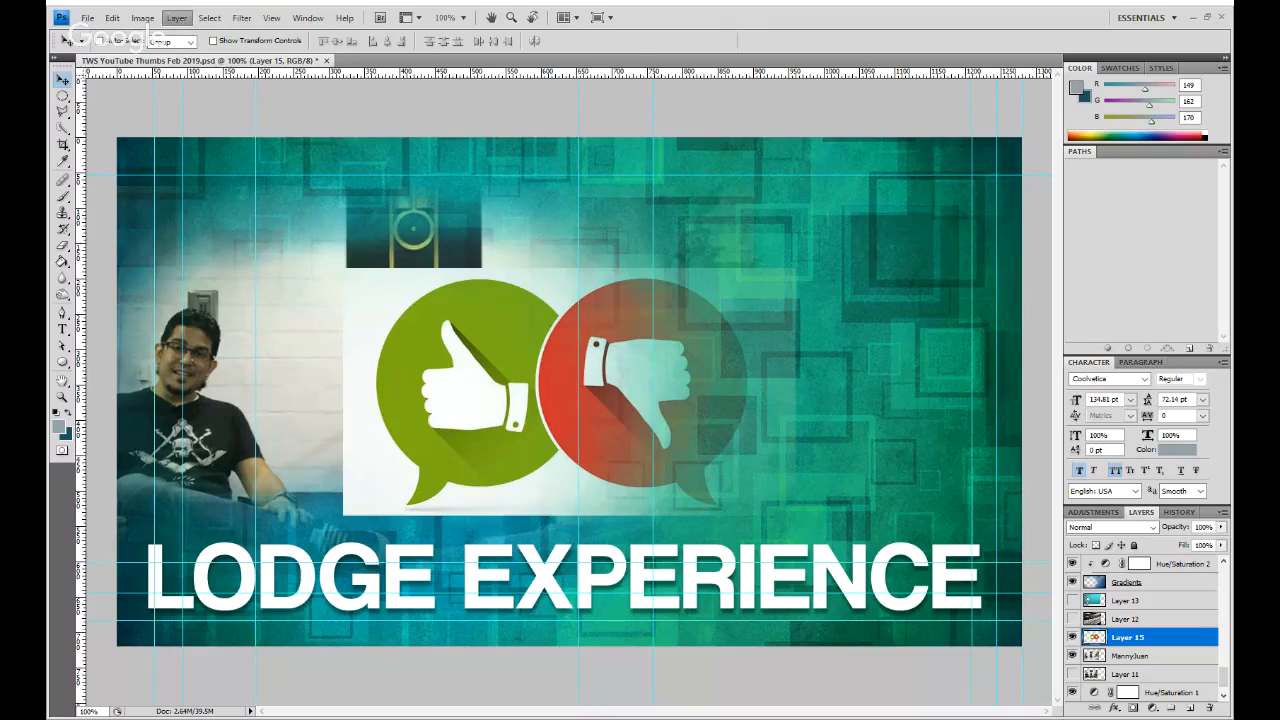
{"action": "key", "text": "ctrl+shift+bracketright"}
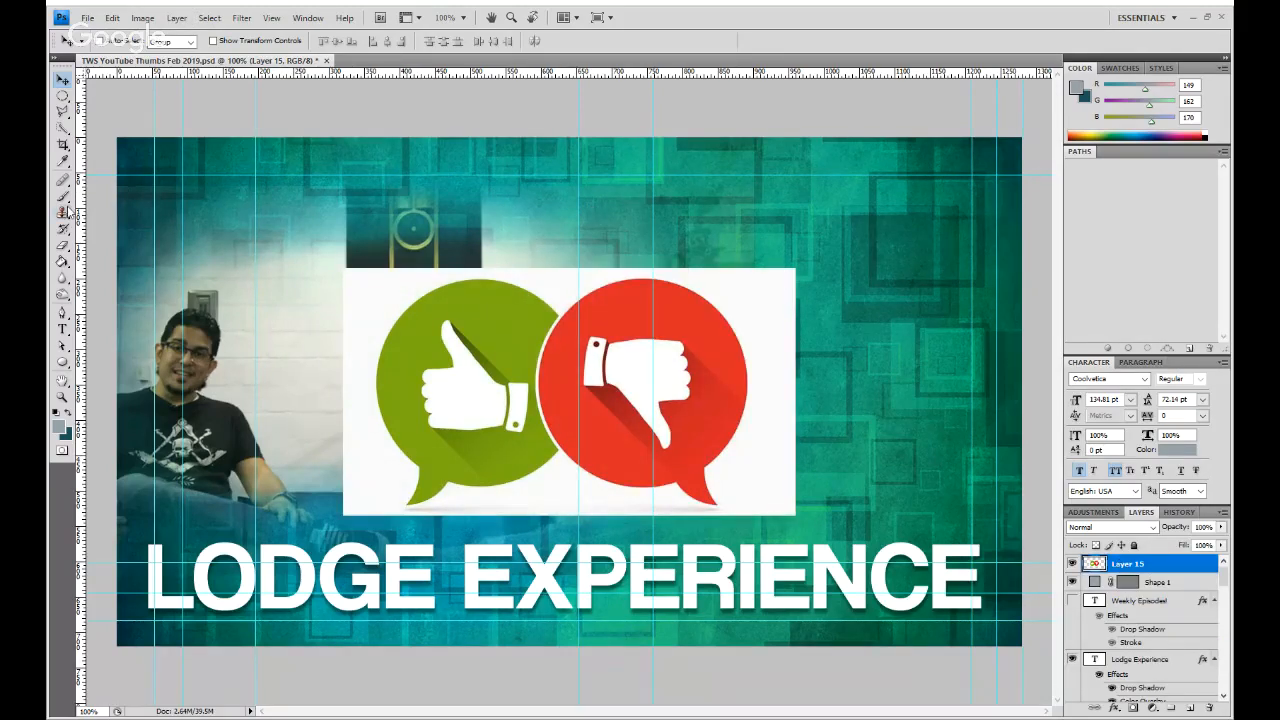
{"action": "left_click", "coordinate": [64, 248]}
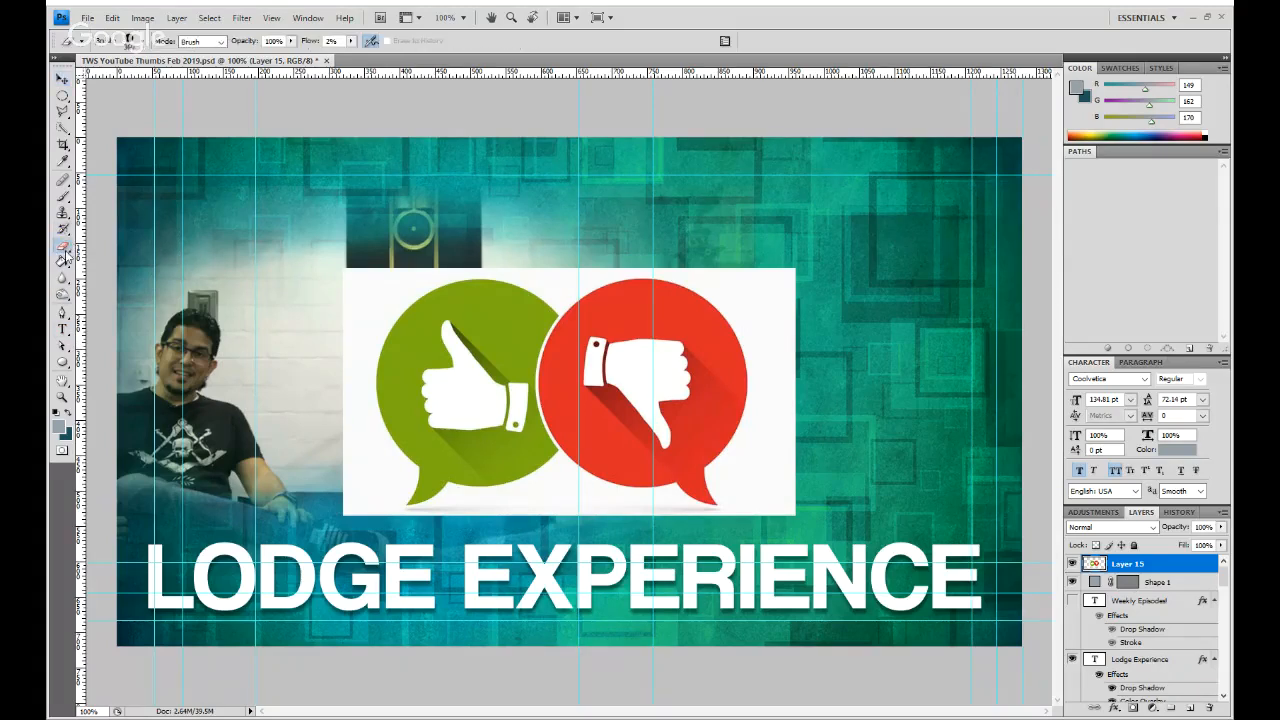
{"action": "key", "text": "shift+e"}
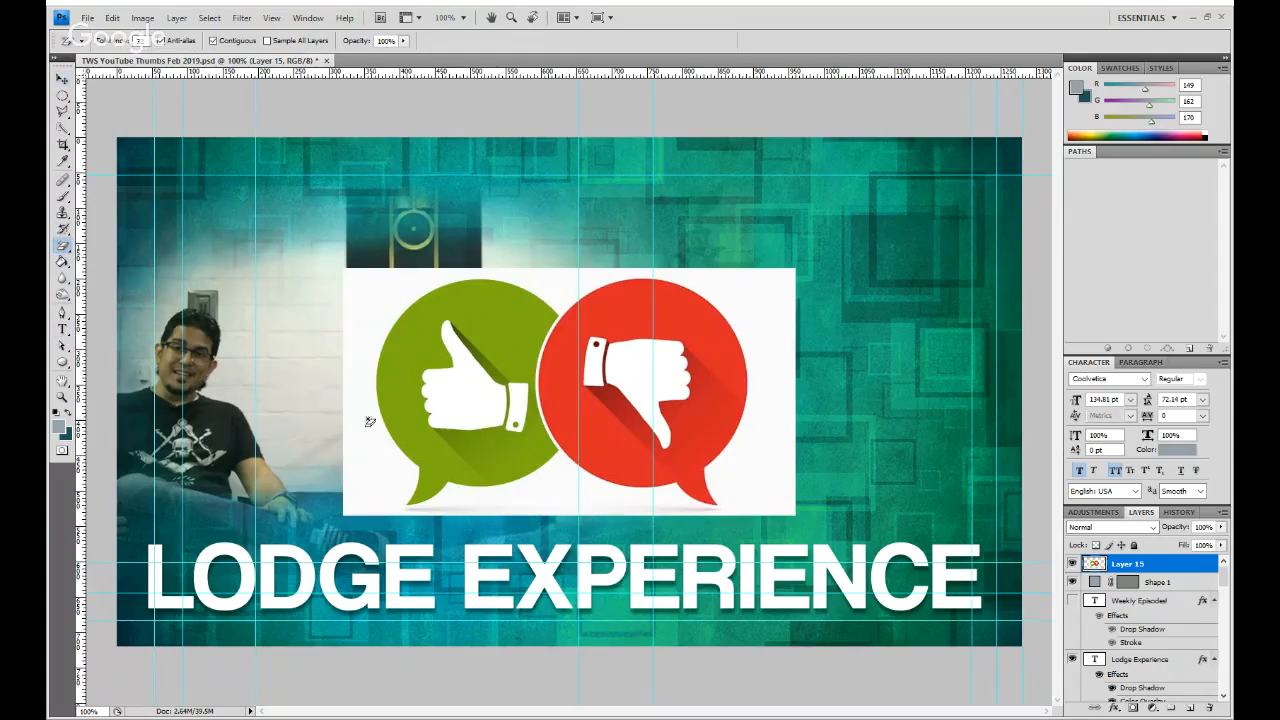
{"action": "left_click", "coordinate": [384, 312]}
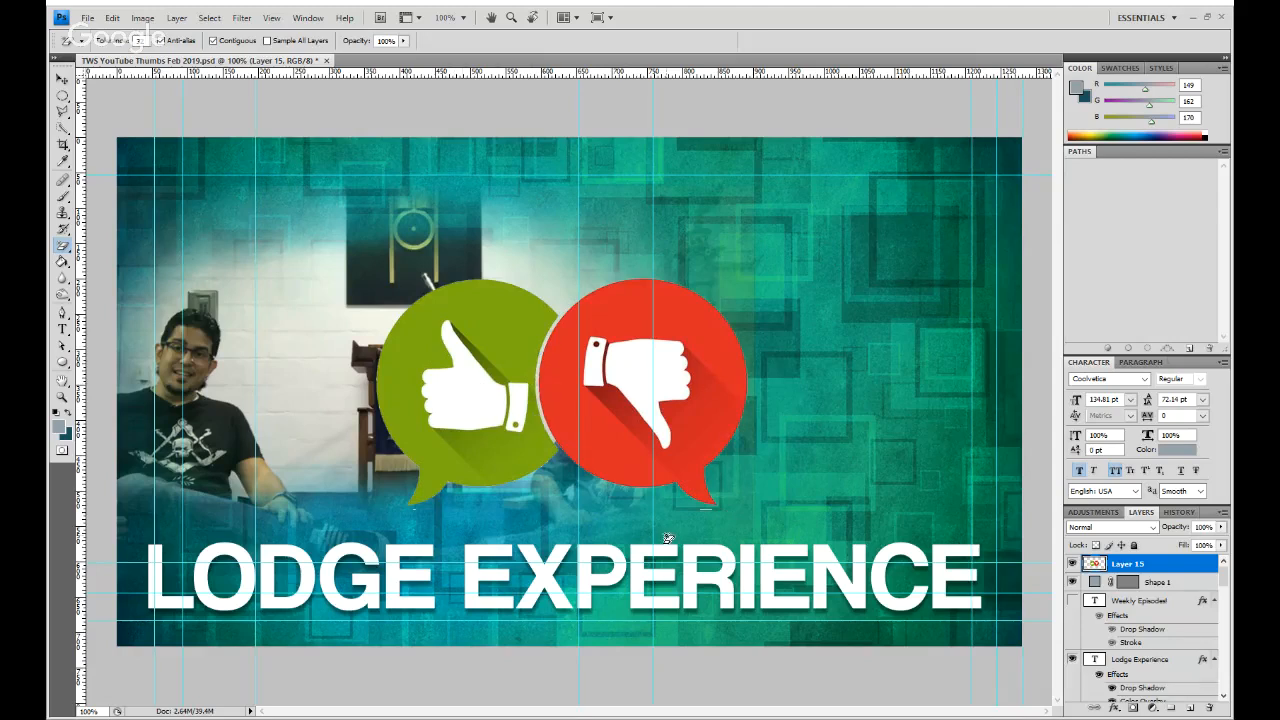
- Move the thumbs graphic to the upper left of the canvas above the chair, and check the design at 12.5% size
{"action": "key", "text": "ctrl+t"}
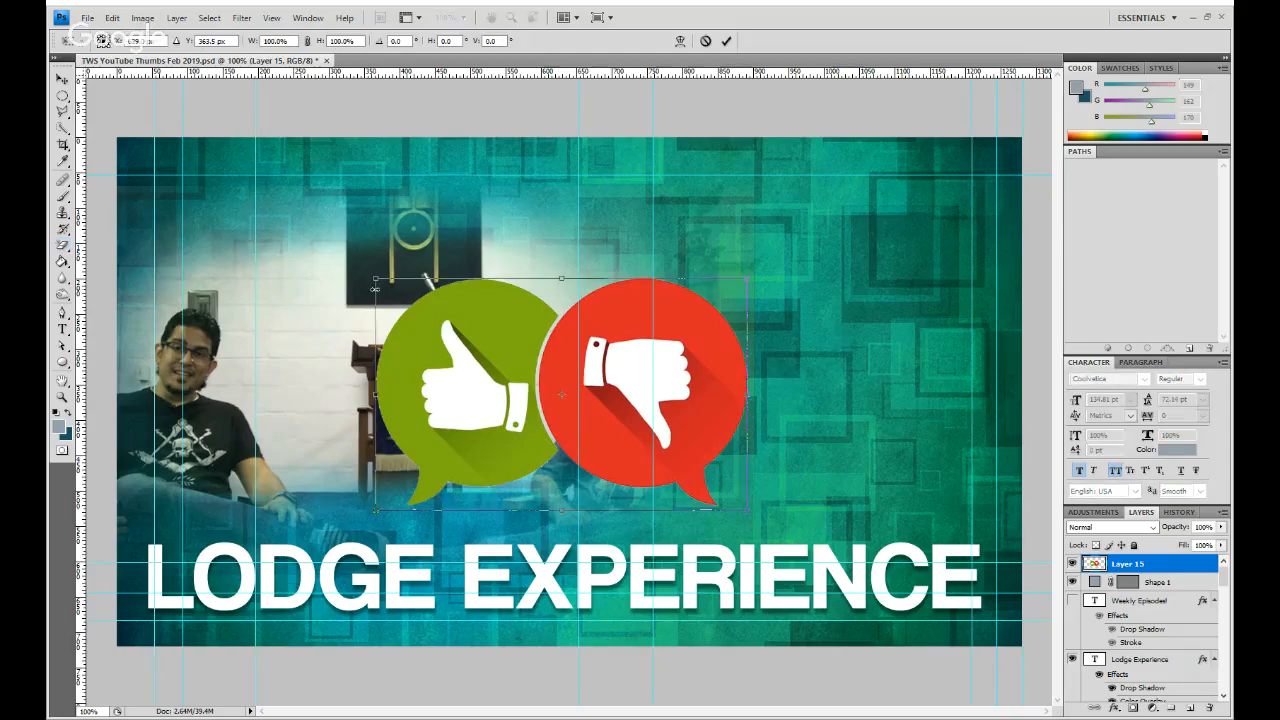
{"action": "left_click_drag", "start_coordinate": [560, 378], "coordinate": [415, 260]}
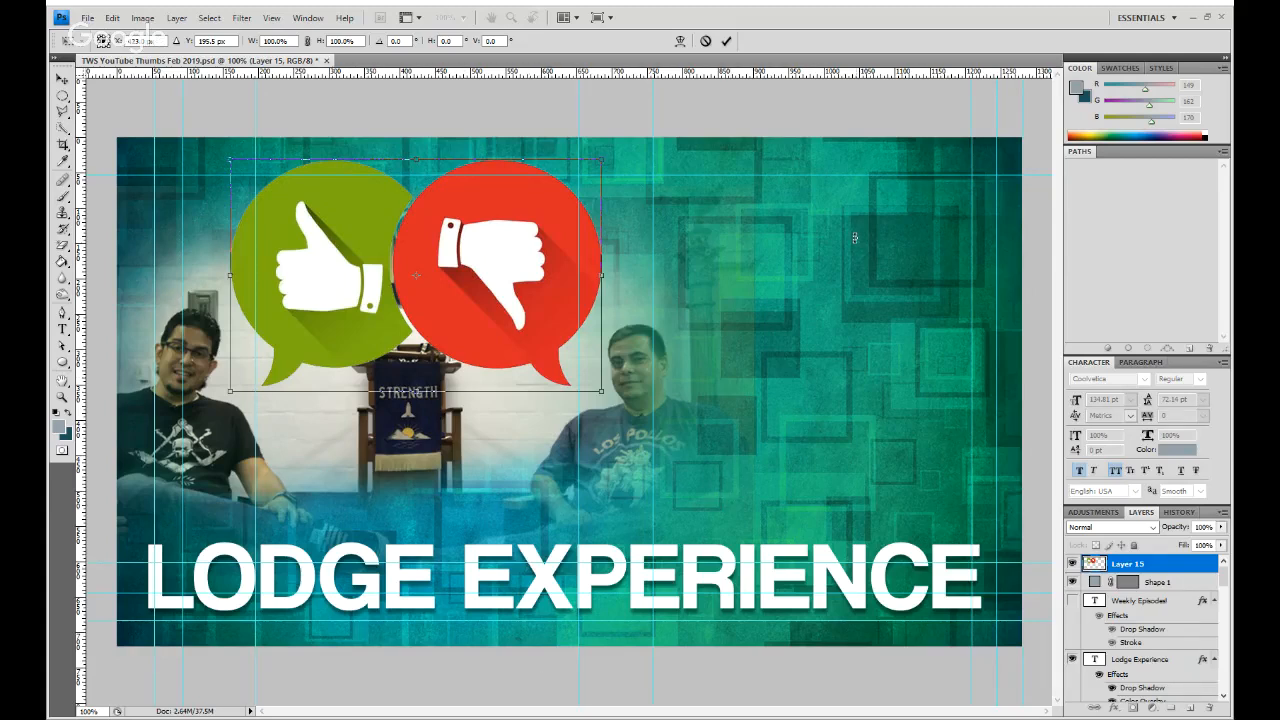
{"action": "left_click", "coordinate": [728, 40]}
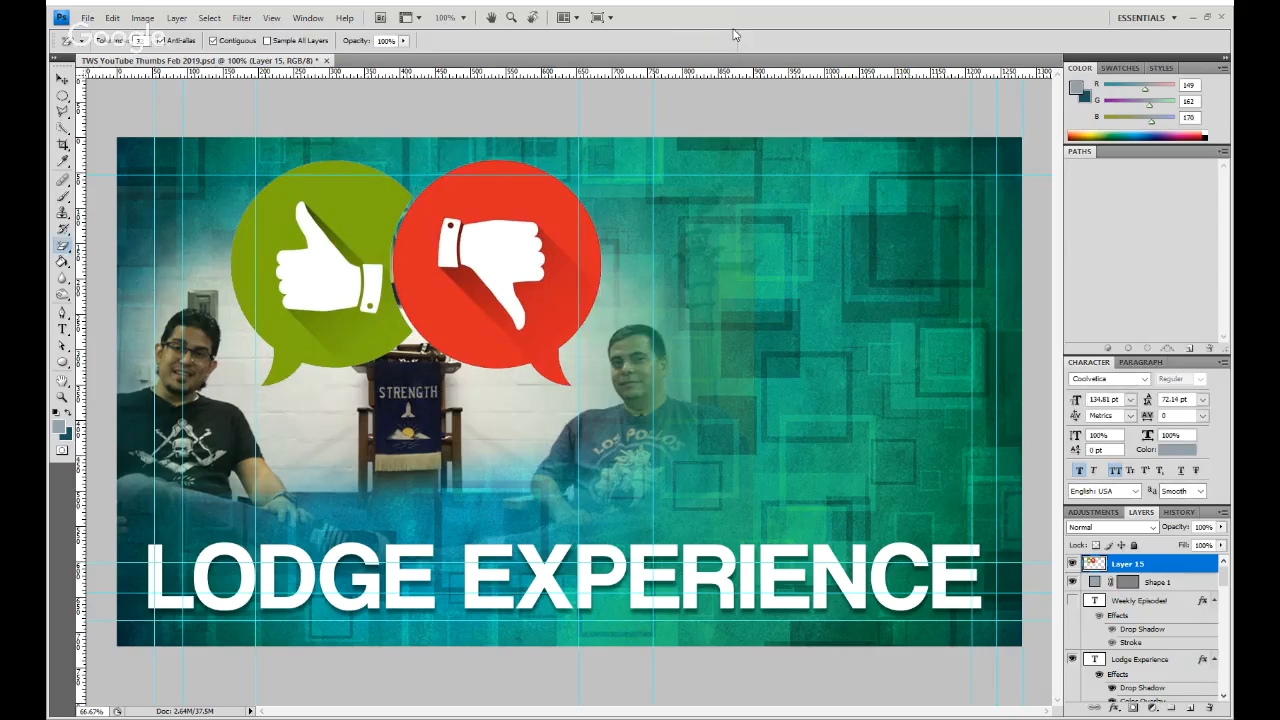
{"action": "key", "text": "ctrl+minus"}
{"action": "key", "text": "ctrl+minus"}
{"action": "key", "text": "ctrl+minus"}
{"action": "key", "text": "ctrl+minus"}
{"action": "key", "text": "ctrl+minus"}
{"action": "key", "text": "ctrl+minus"}
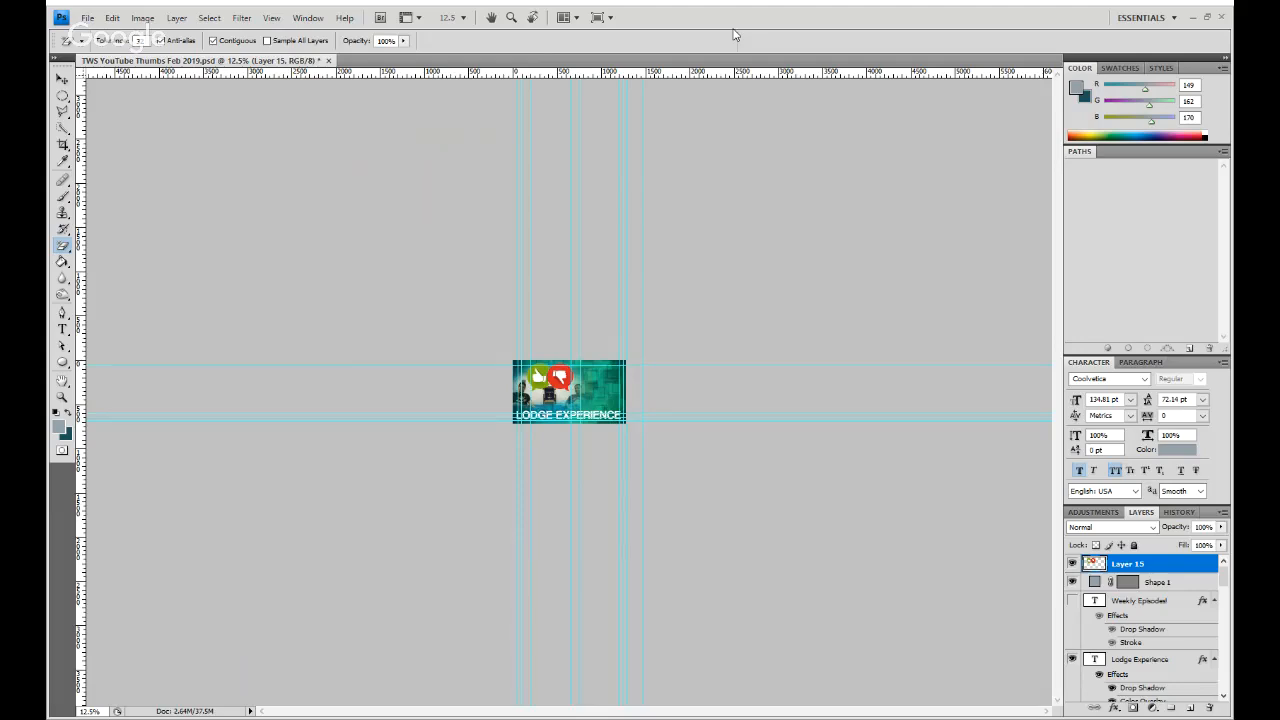
- Examine the thumbs-down bubble and the photo blend at close range and again with the whole canvas in view
{"action": "key", "text": "ctrl+plus"}
{"action": "key", "text": "ctrl+plus"}
{"action": "key", "text": "ctrl+plus"}
{"action": "key", "text": "ctrl+plus"}
{"action": "key", "text": "ctrl+plus"}
{"action": "key", "text": "ctrl+plus"}
{"action": "key", "text": "ctrl+plus"}
{"action": "key", "text": "ctrl+plus"}
{"action": "key", "text": "ctrl+plus"}
{"action": "key", "text": "ctrl+plus"}
{"action": "key", "text": "ctrl+plus"}
{"action": "key", "text": "ctrl+plus"}
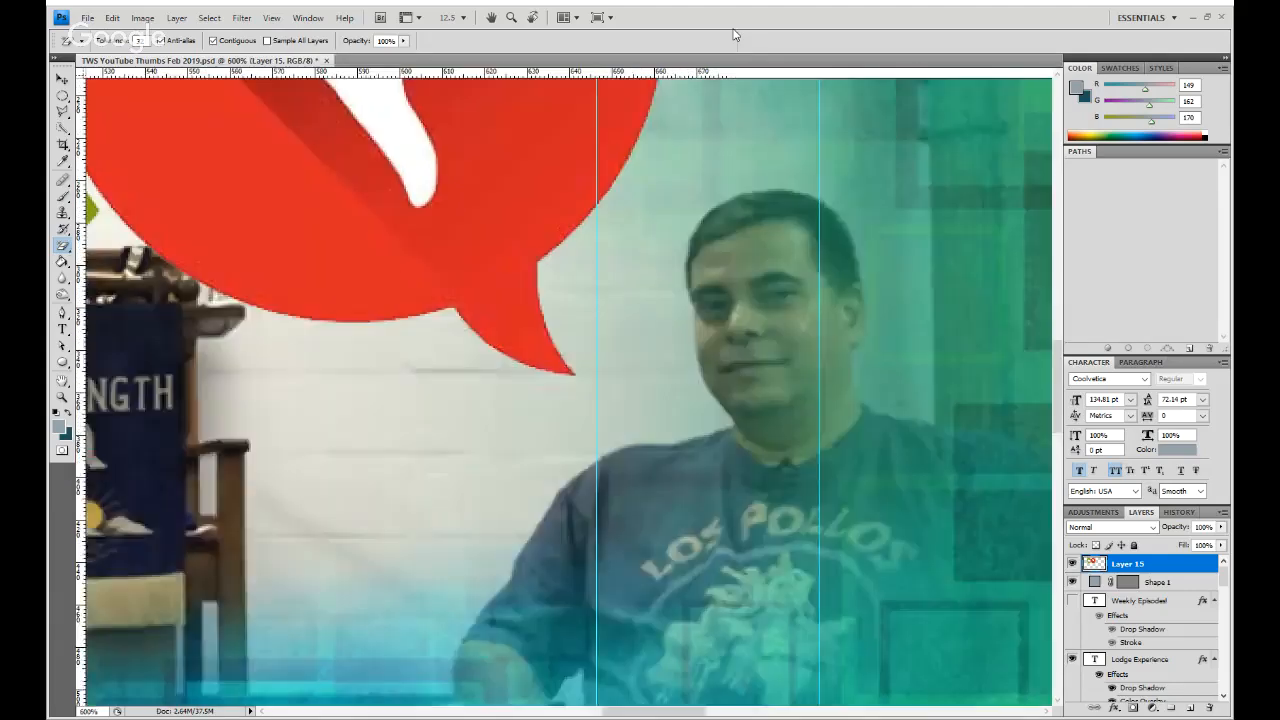
{"action": "key", "text": "ctrl+minus"}
{"action": "key", "text": "ctrl+minus"}
{"action": "key", "text": "ctrl+minus"}
{"action": "key", "text": "ctrl+minus"}
{"action": "key", "text": "ctrl+minus"}
{"action": "key", "text": "ctrl+minus"}
{"action": "key", "text": "ctrl+minus"}
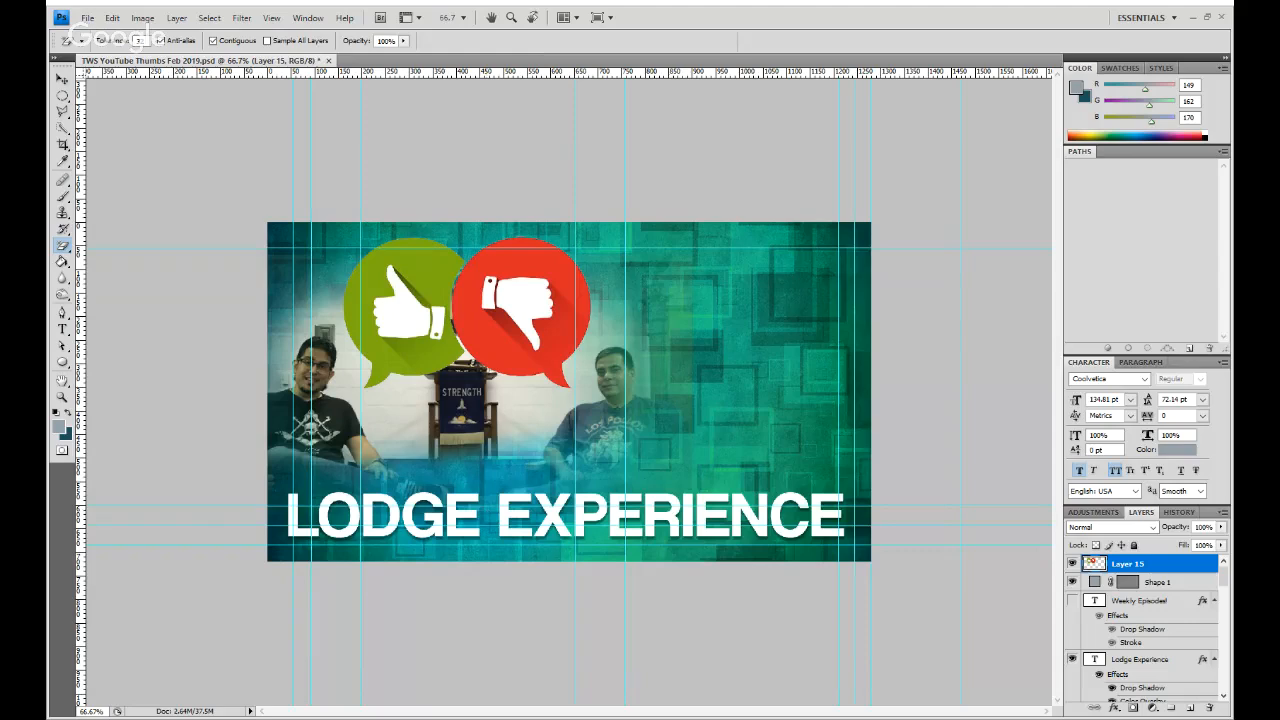
- Try out the SC+Lyre emblem on the canvas, and hide its Tangled SC, Lyre and Leaves layers
{"action": "scroll", "coordinate": [1174, 620], "scroll_direction": "down", "scroll_amount": 6}
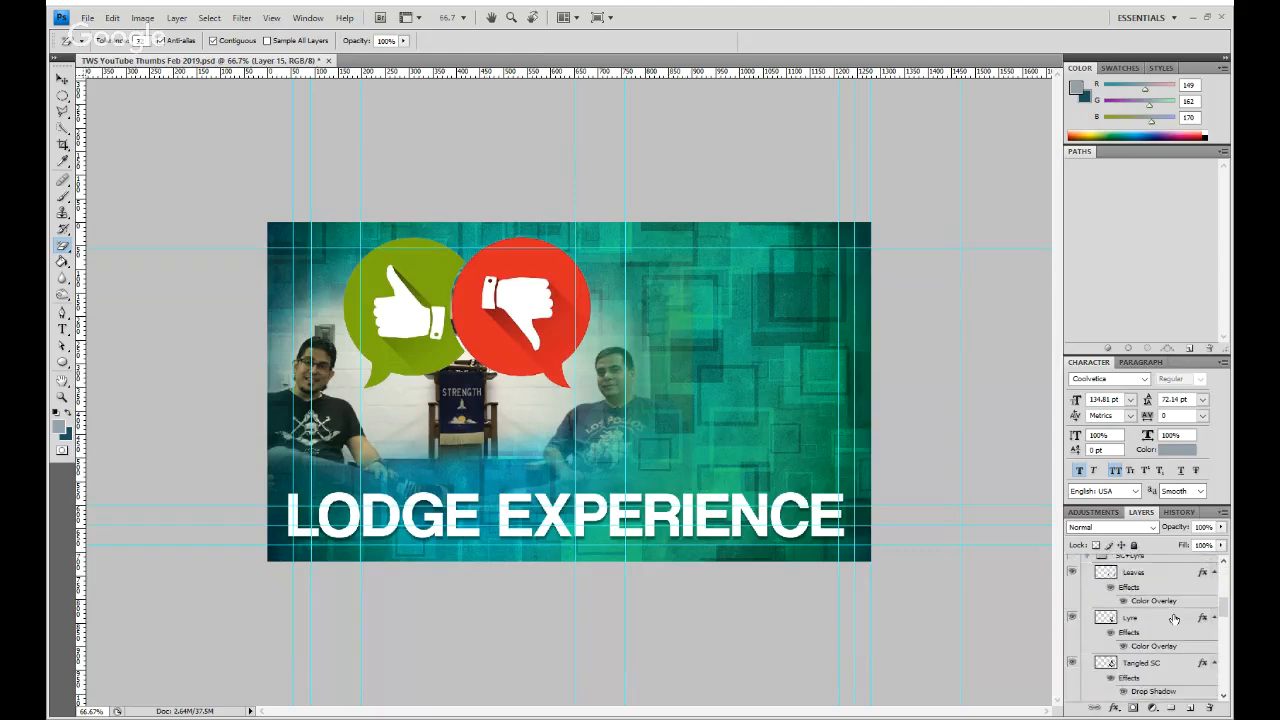
{"action": "left_click", "coordinate": [1072, 663]}
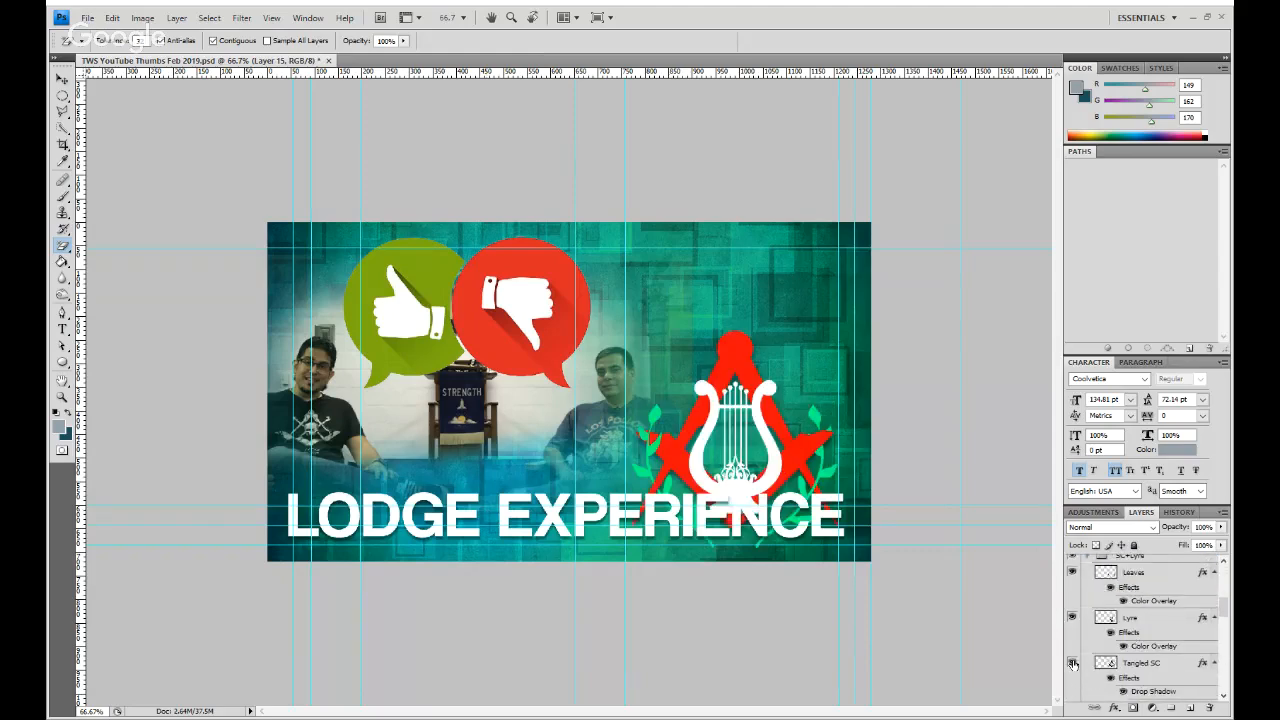
{"action": "left_click", "coordinate": [1072, 663]}
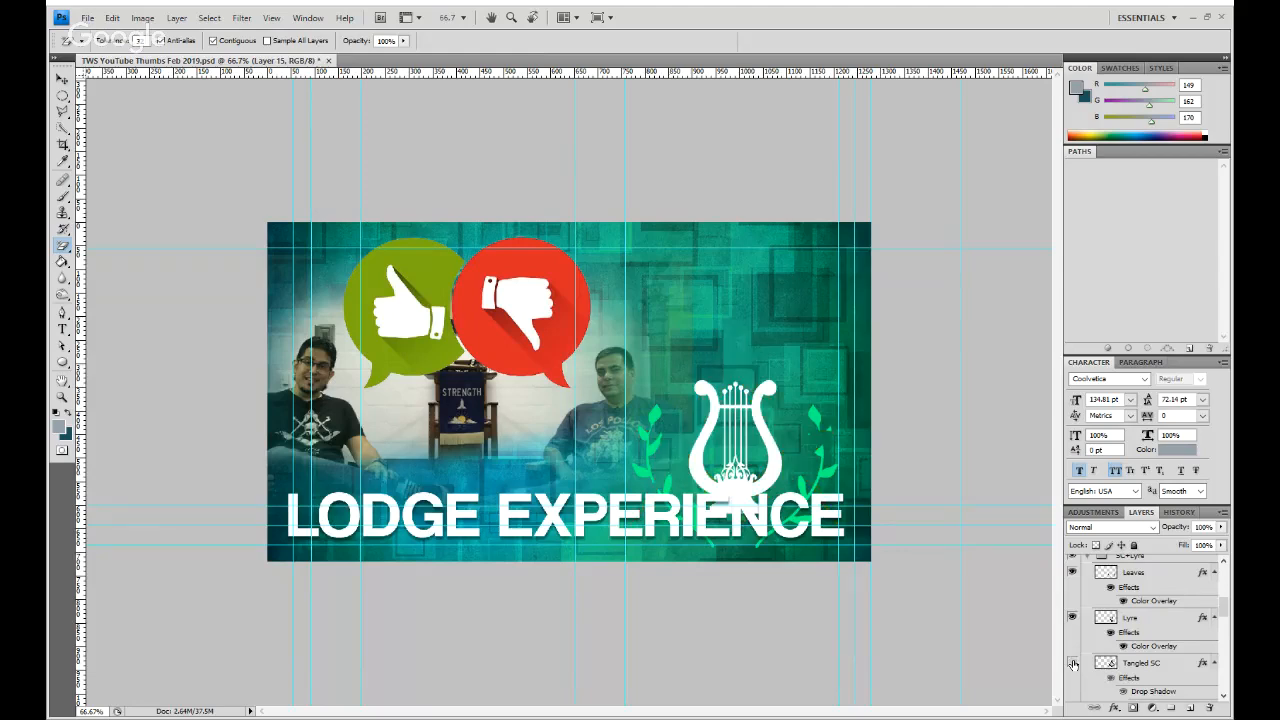
{"action": "left_click", "coordinate": [1072, 663]}
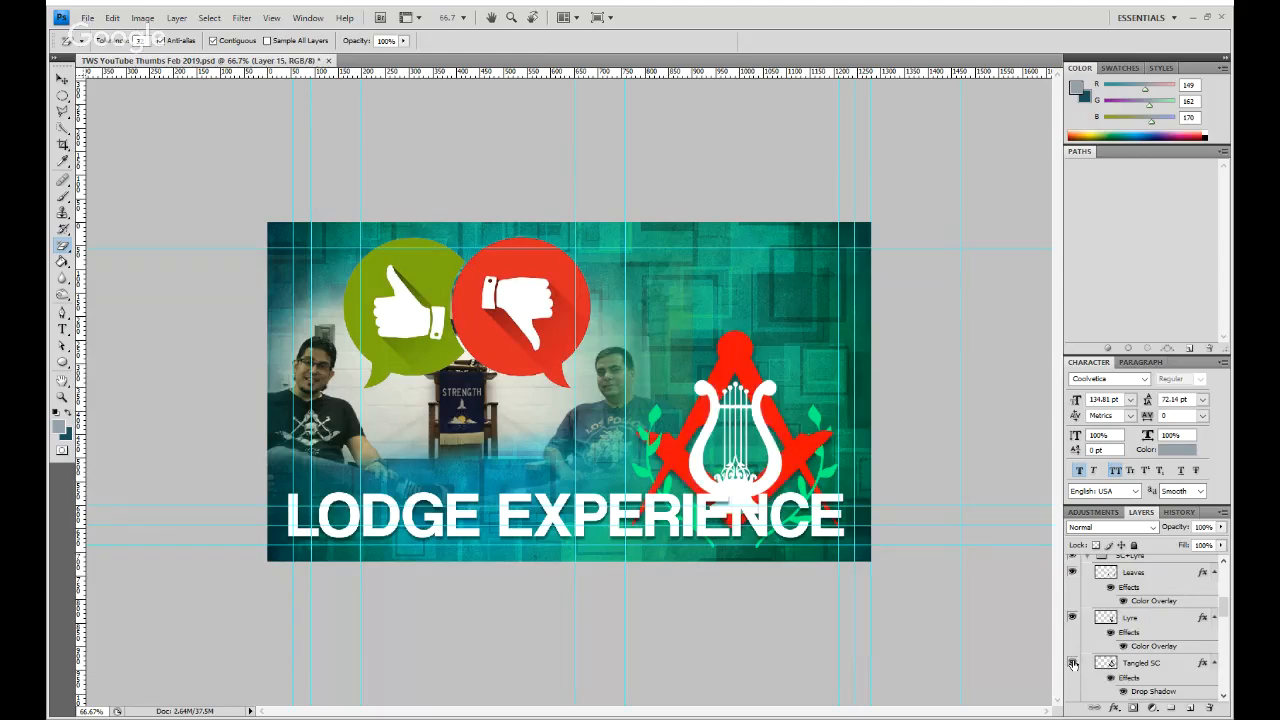
{"action": "left_click", "coordinate": [1072, 663]}
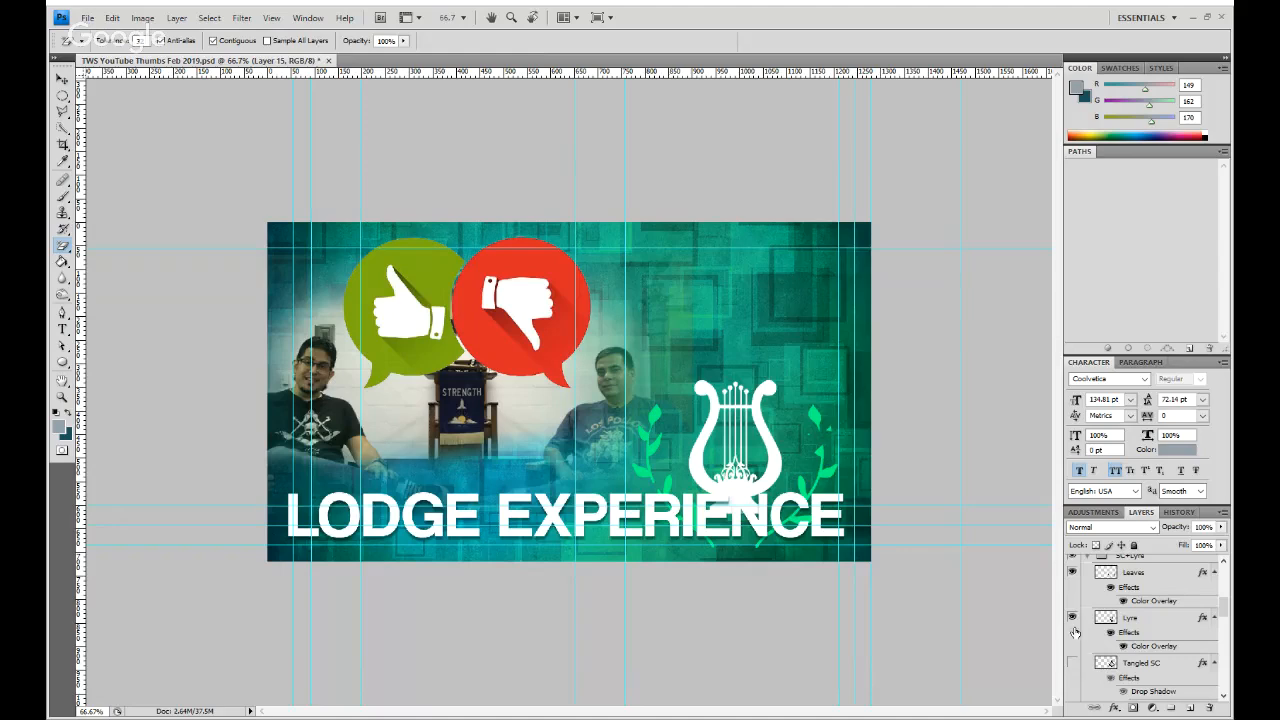
{"action": "left_click", "coordinate": [1072, 618]}
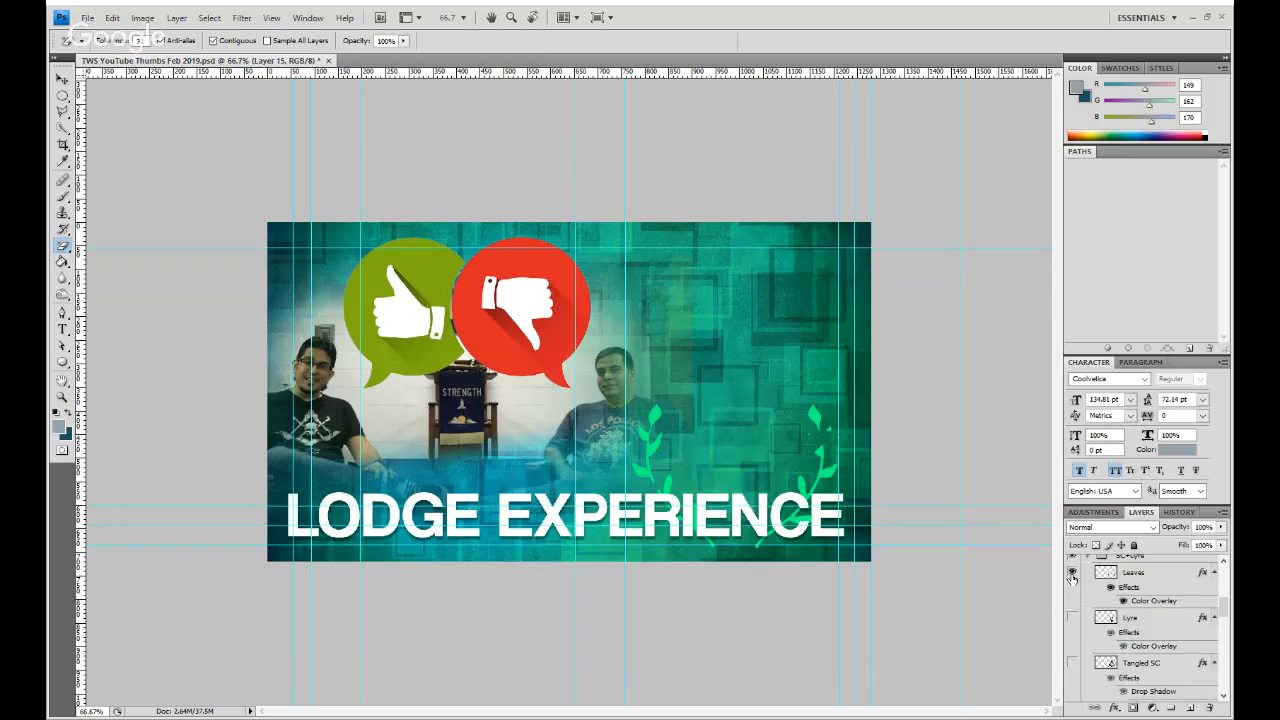
{"action": "left_click", "coordinate": [1072, 572]}
{"action": "scroll", "coordinate": [1085, 607], "scroll_direction": "up", "scroll_amount": 1}
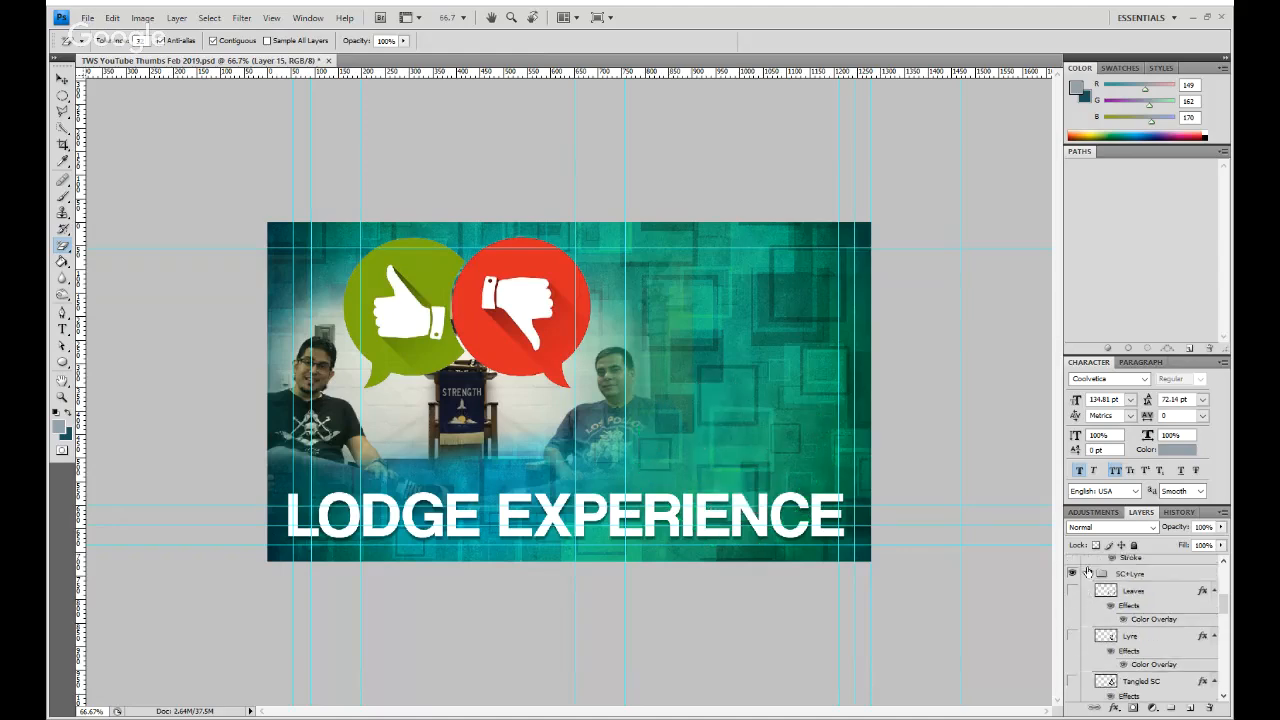
- Collapse the SC+Lyre group and make the S&C Drop layer visible
{"action": "left_click", "coordinate": [1087, 573]}
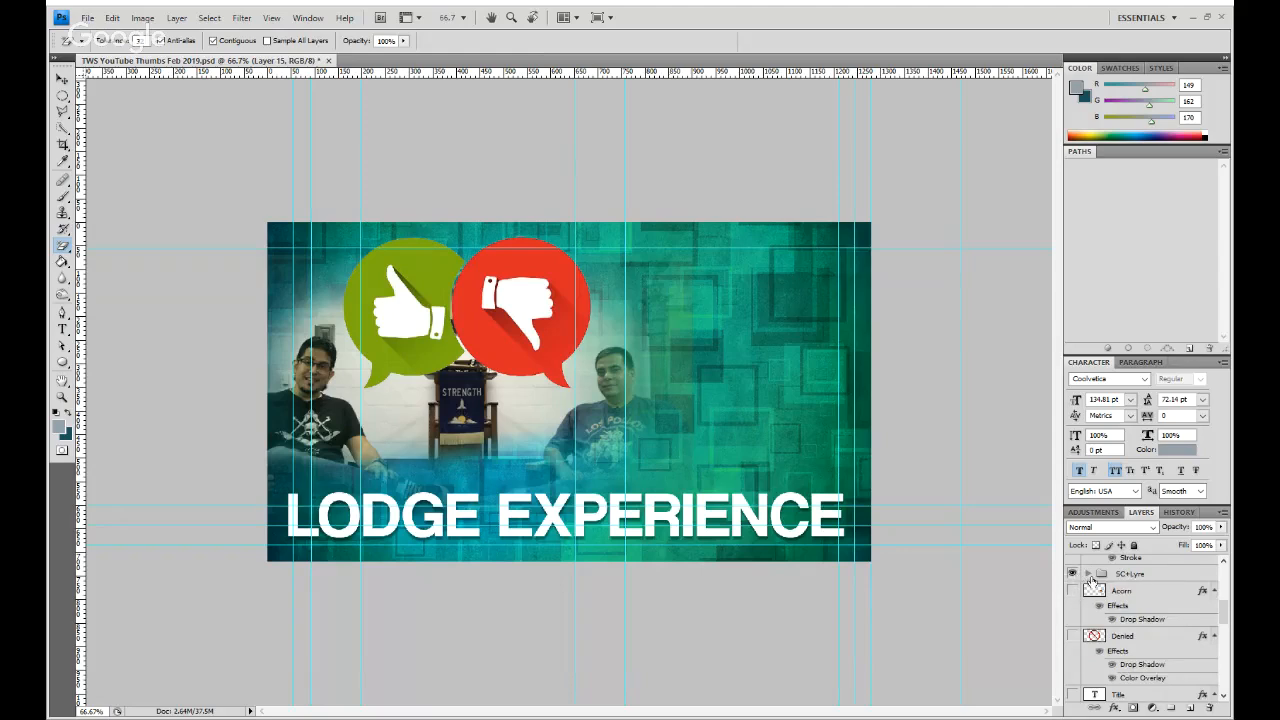
{"action": "left_click", "coordinate": [1087, 574]}
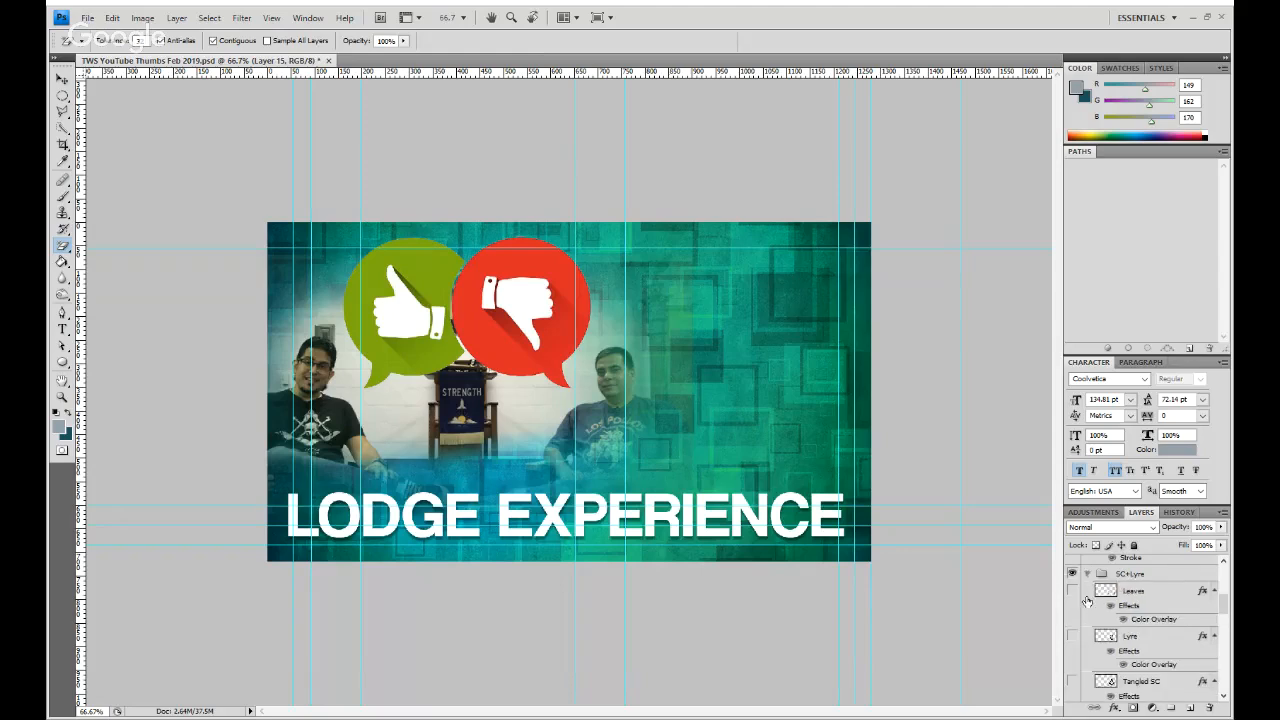
{"action": "left_click", "coordinate": [1090, 637]}
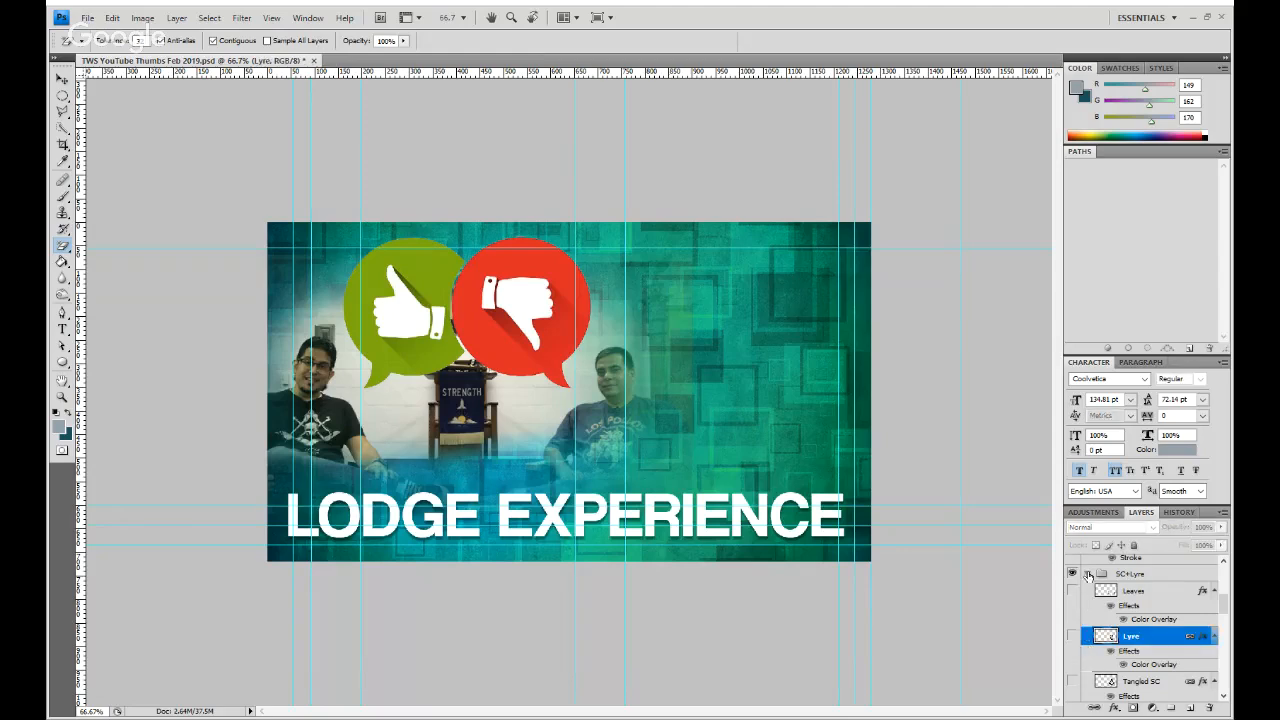
{"action": "left_click", "coordinate": [1087, 574]}
{"action": "scroll", "coordinate": [1122, 620], "scroll_direction": "up", "scroll_amount": 2}
{"action": "scroll", "coordinate": [1122, 620], "scroll_direction": "up", "scroll_amount": 5}
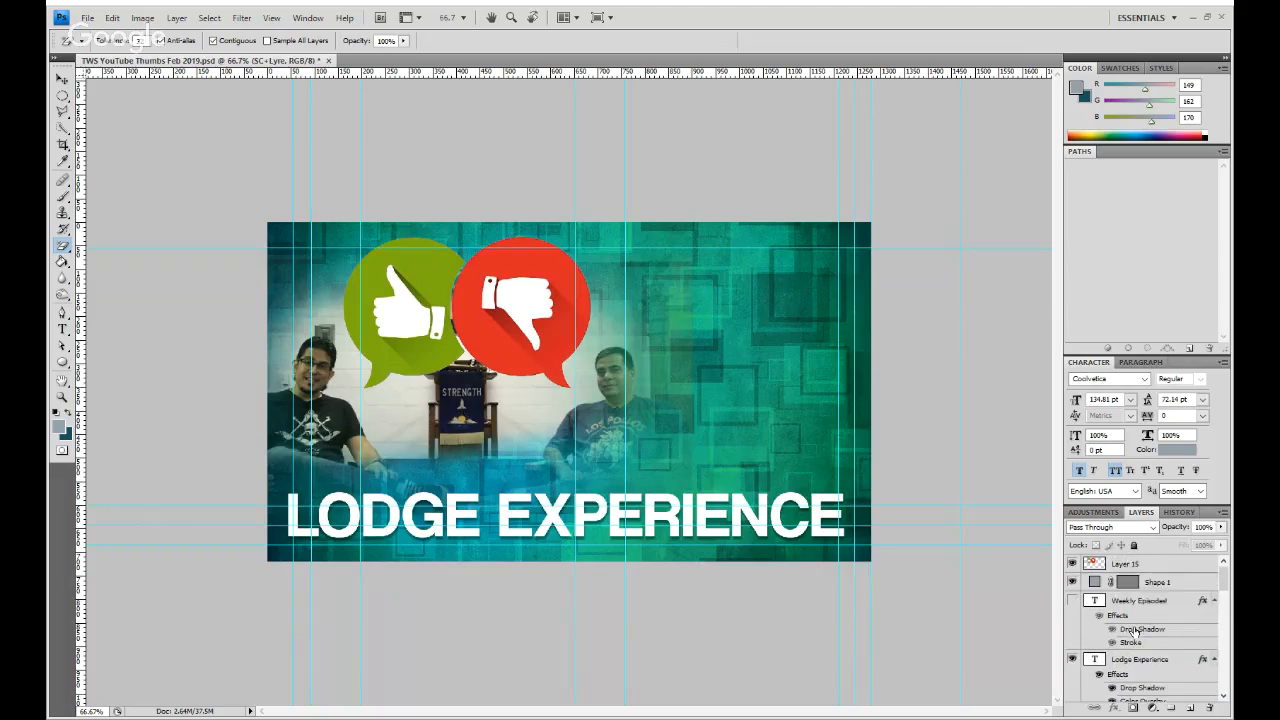
{"action": "scroll", "coordinate": [1135, 632], "scroll_direction": "down", "scroll_amount": 6}
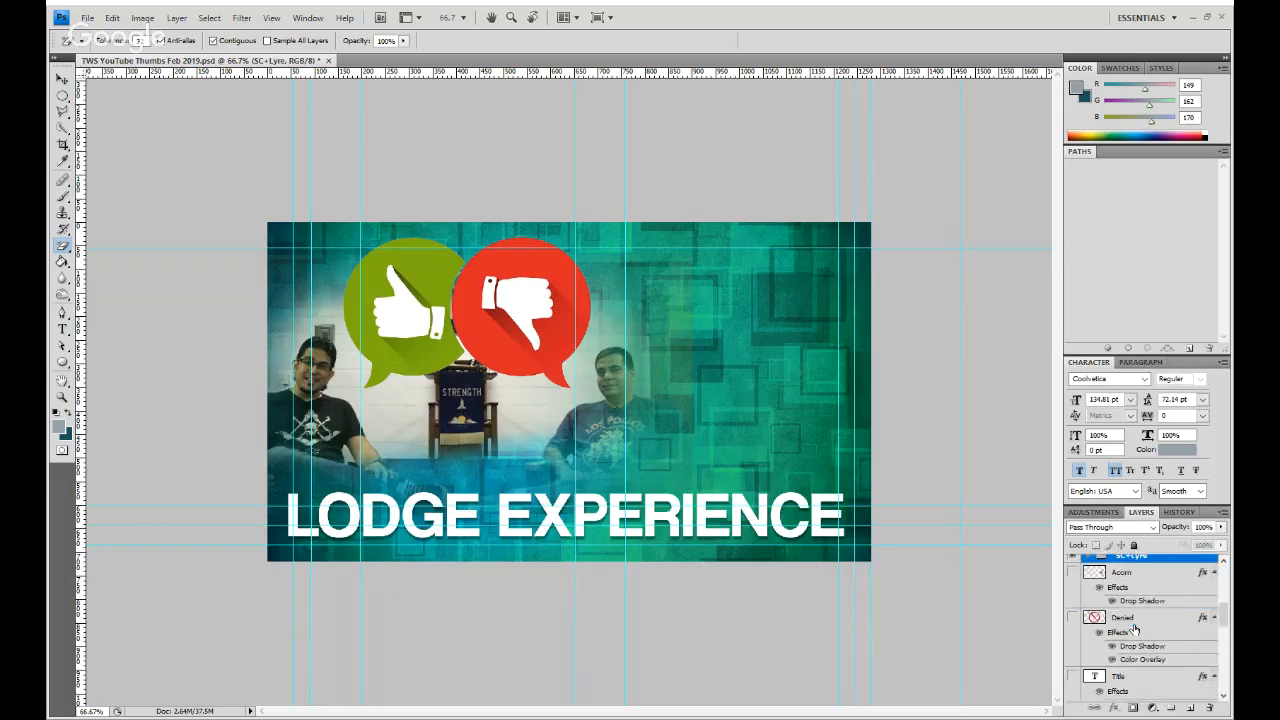
{"action": "scroll", "coordinate": [1136, 629], "scroll_direction": "down", "scroll_amount": 1}
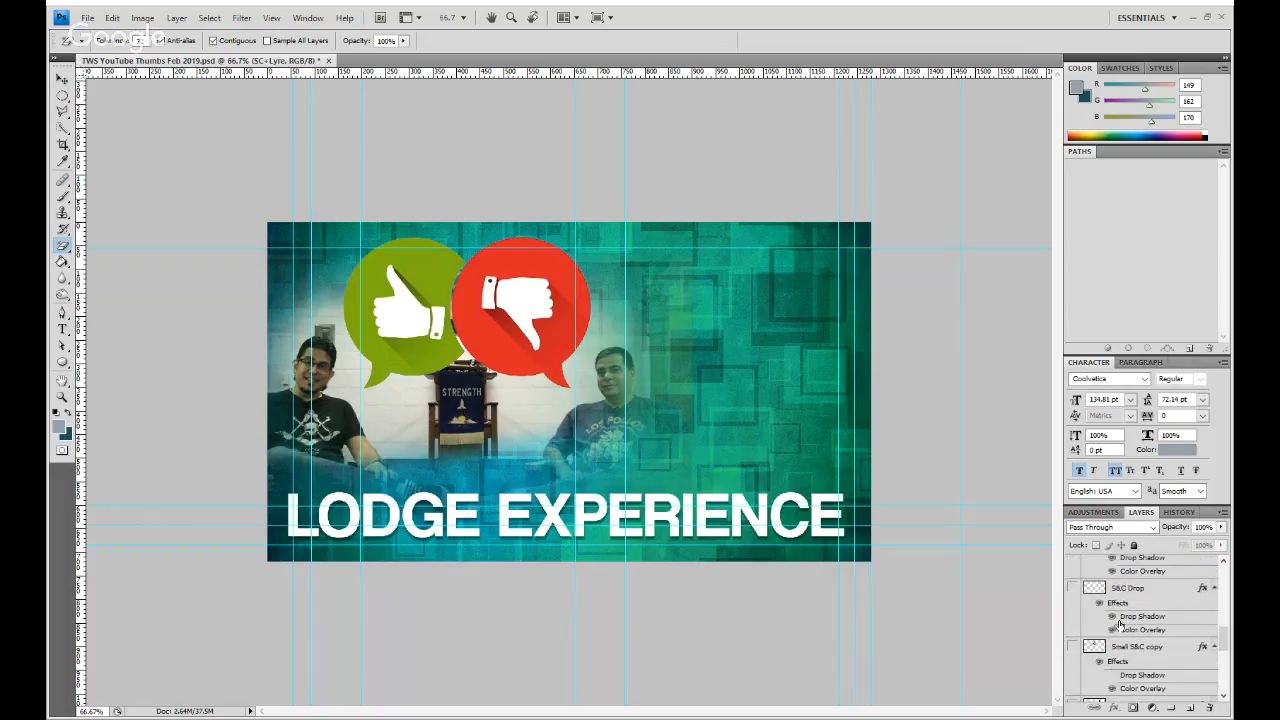
{"action": "left_click", "coordinate": [1073, 588]}
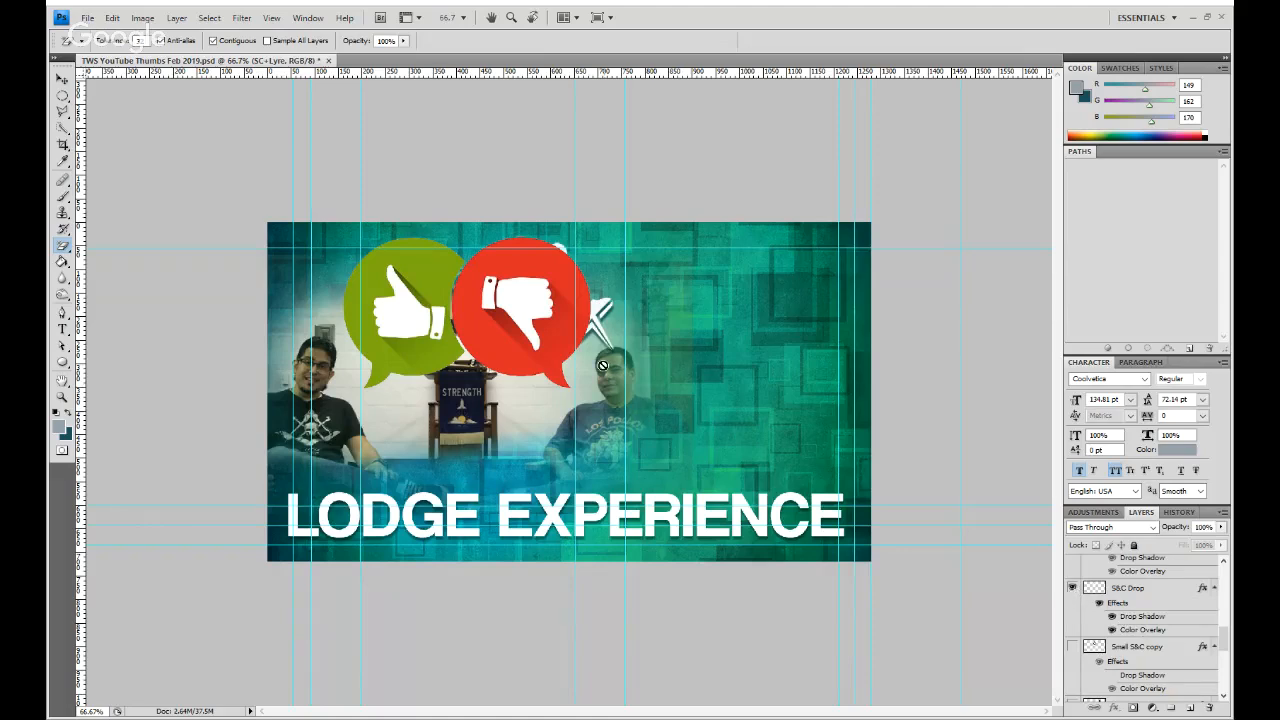
- Select the S&C Drop layer and move the square and compass emblem out from behind the thumbs-down bubble onto the teal background
{"action": "key", "text": "v"}
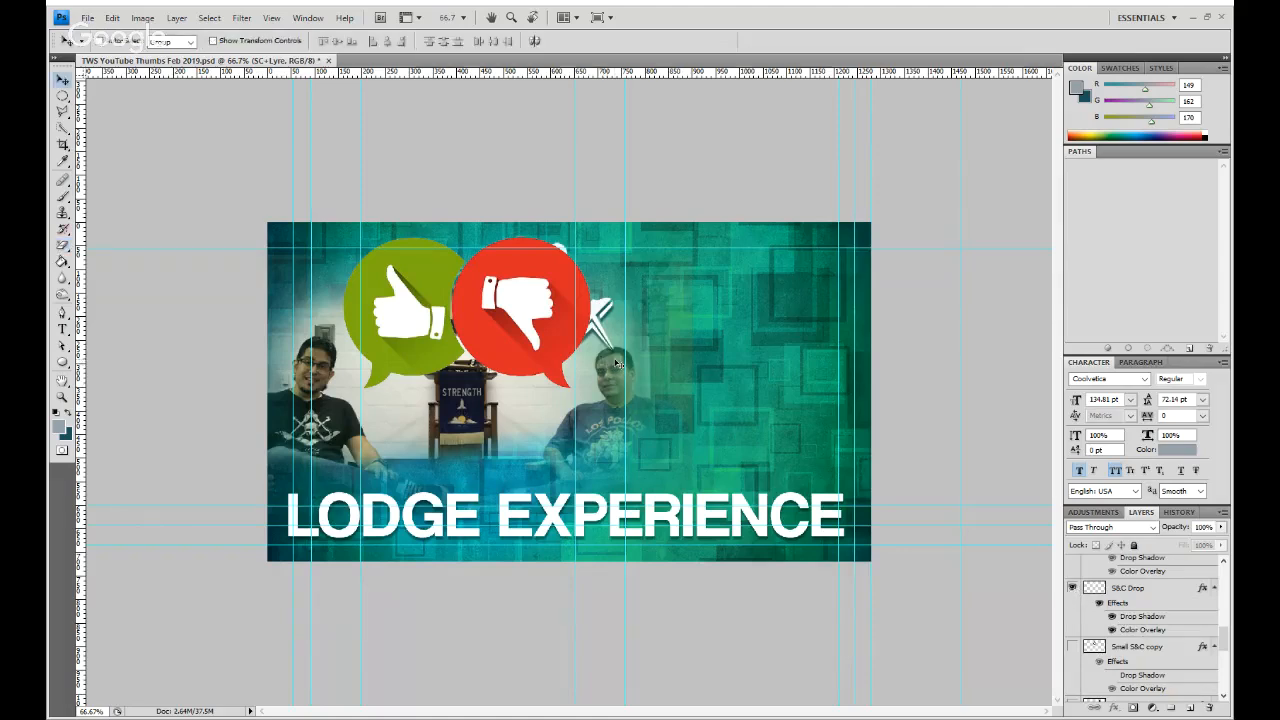
{"action": "left_click", "coordinate": [643, 378]}
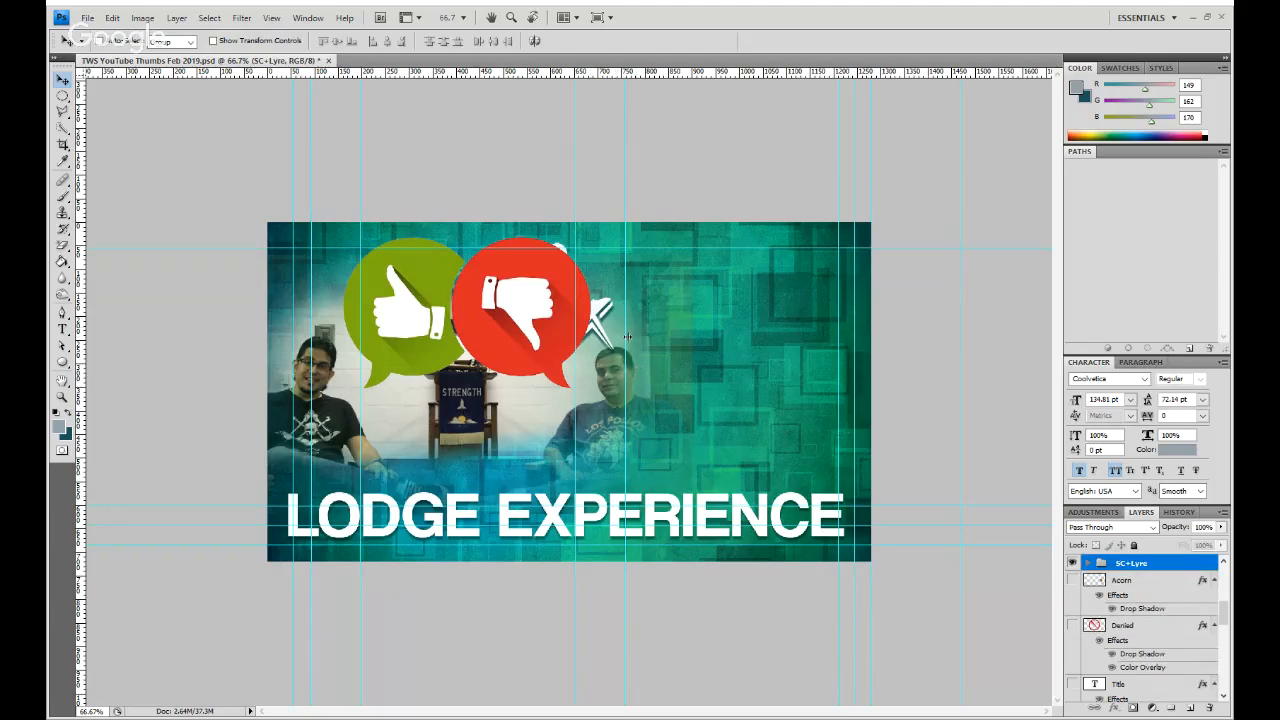
{"action": "scroll", "coordinate": [1160, 620], "scroll_direction": "down", "scroll_amount": 2}
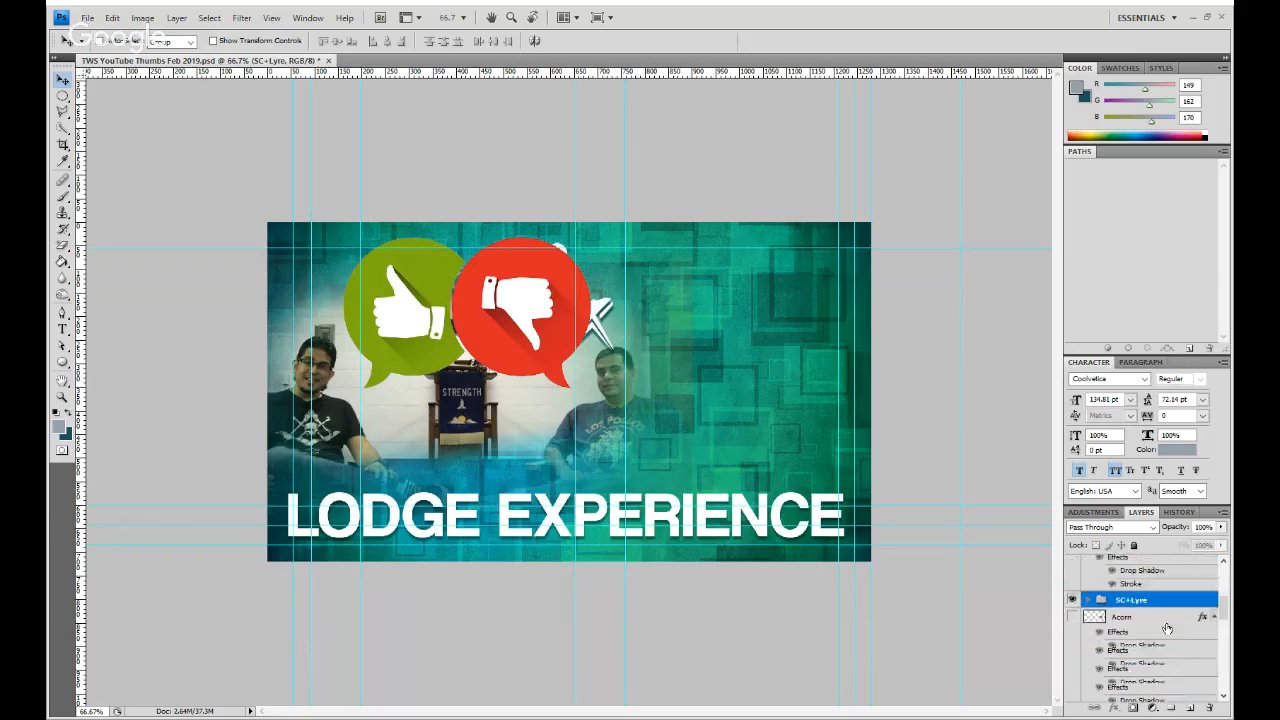
{"action": "scroll", "coordinate": [1163, 624], "scroll_direction": "down", "scroll_amount": 2}
{"action": "left_click", "coordinate": [1152, 634]}
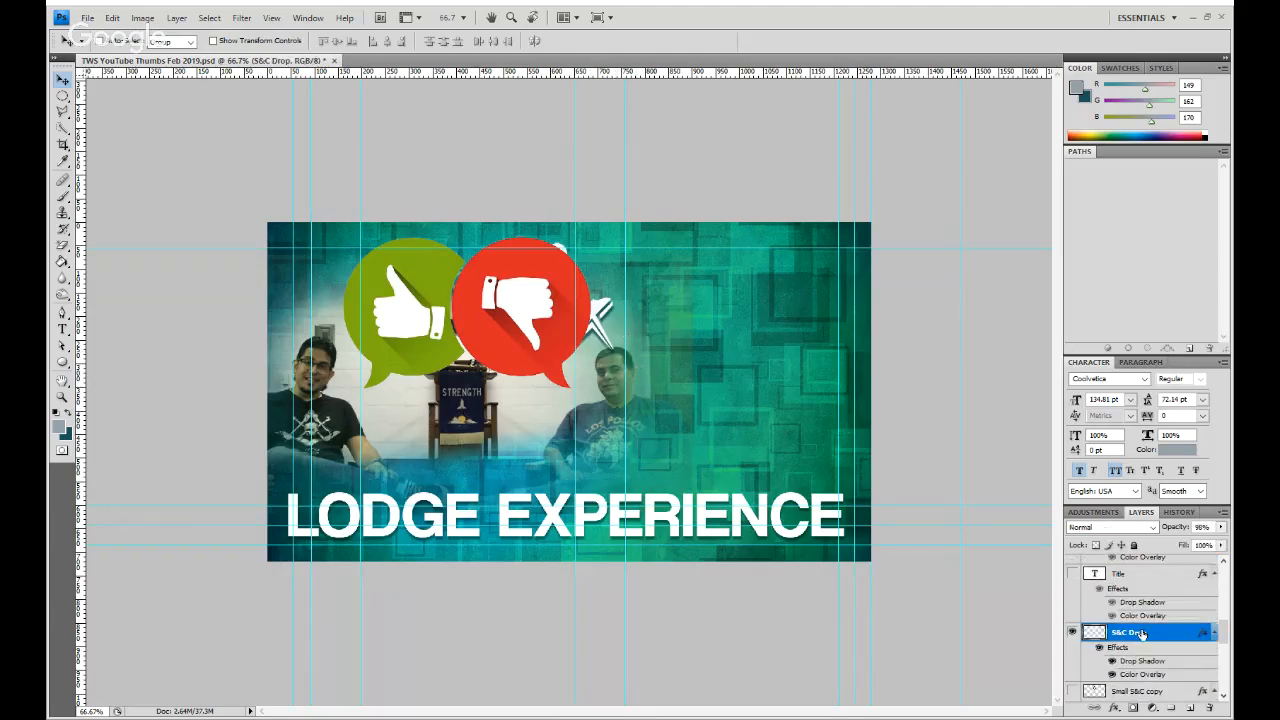
{"action": "left_click_drag", "start_coordinate": [605, 337], "coordinate": [775, 355]}
- Enlarge the square and compass emblem proportionally to about 176% and shift it upward to clear the title
{"action": "key", "text": "ctrl+t"}
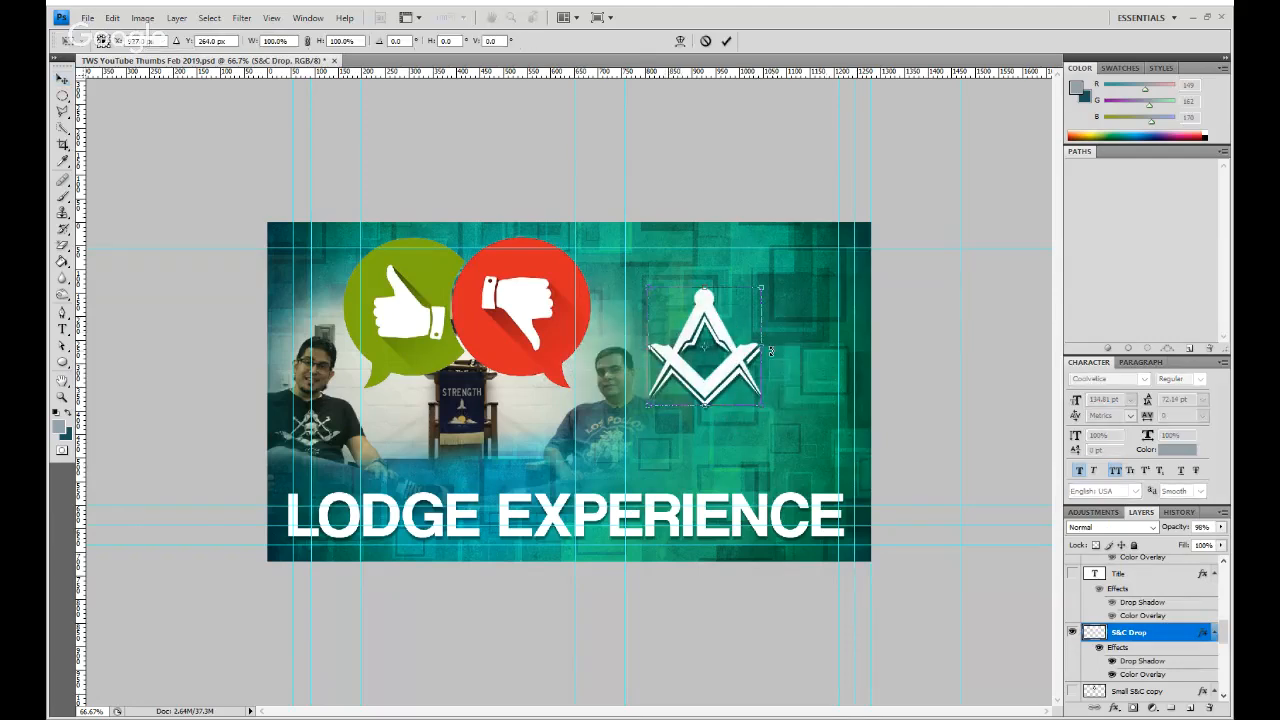
{"action": "left_click_drag", "start_coordinate": [762, 411], "coordinate": [846, 495]}
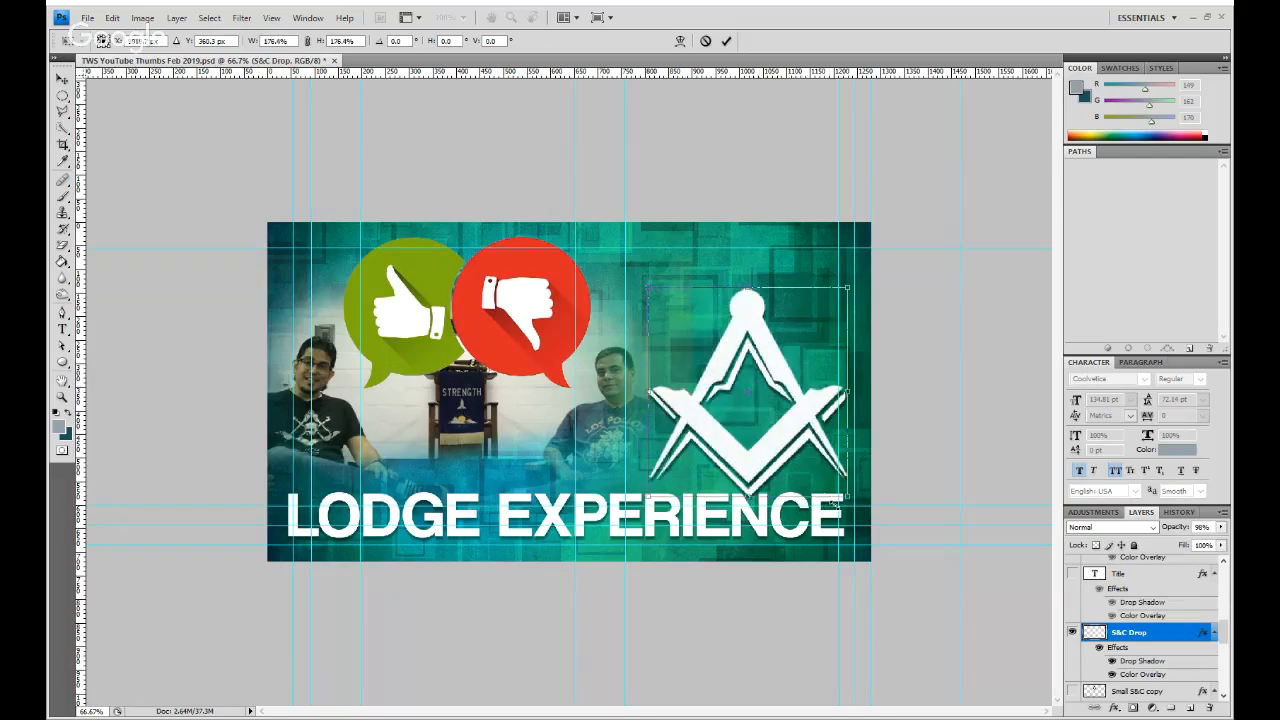
{"action": "left_click_drag", "start_coordinate": [753, 419], "coordinate": [741, 388]}
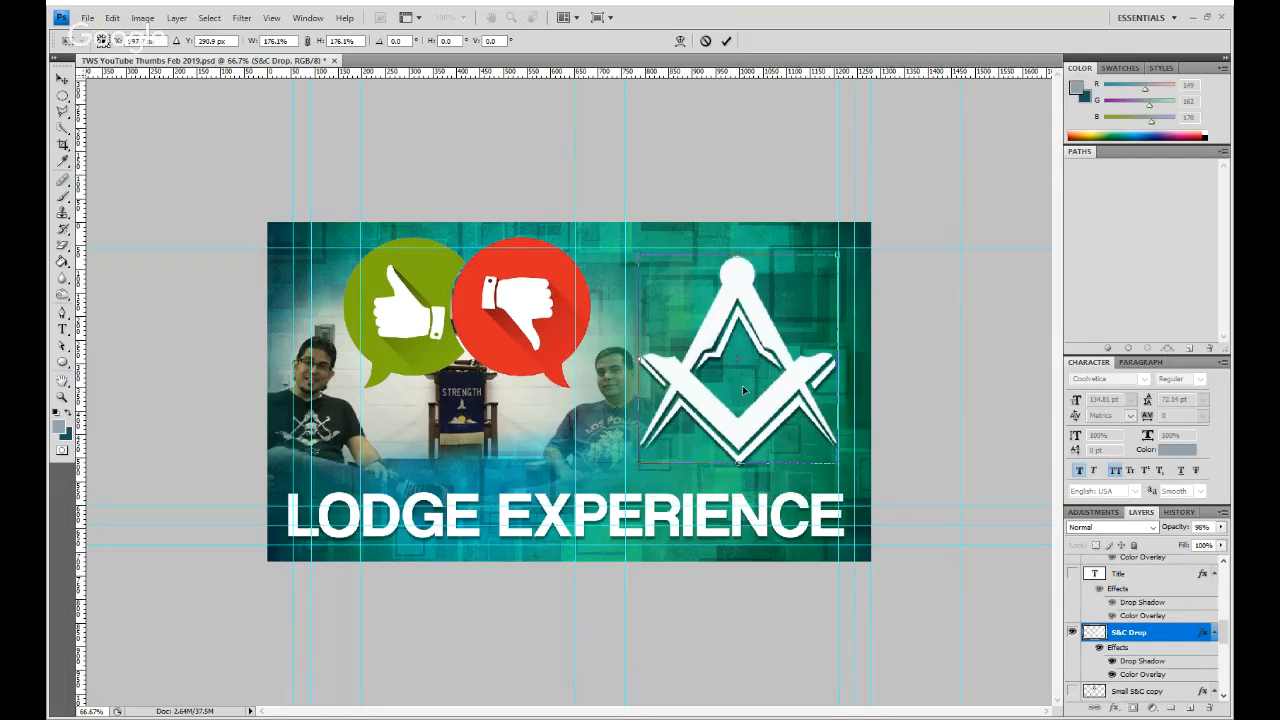
{"action": "left_click", "coordinate": [727, 41]}
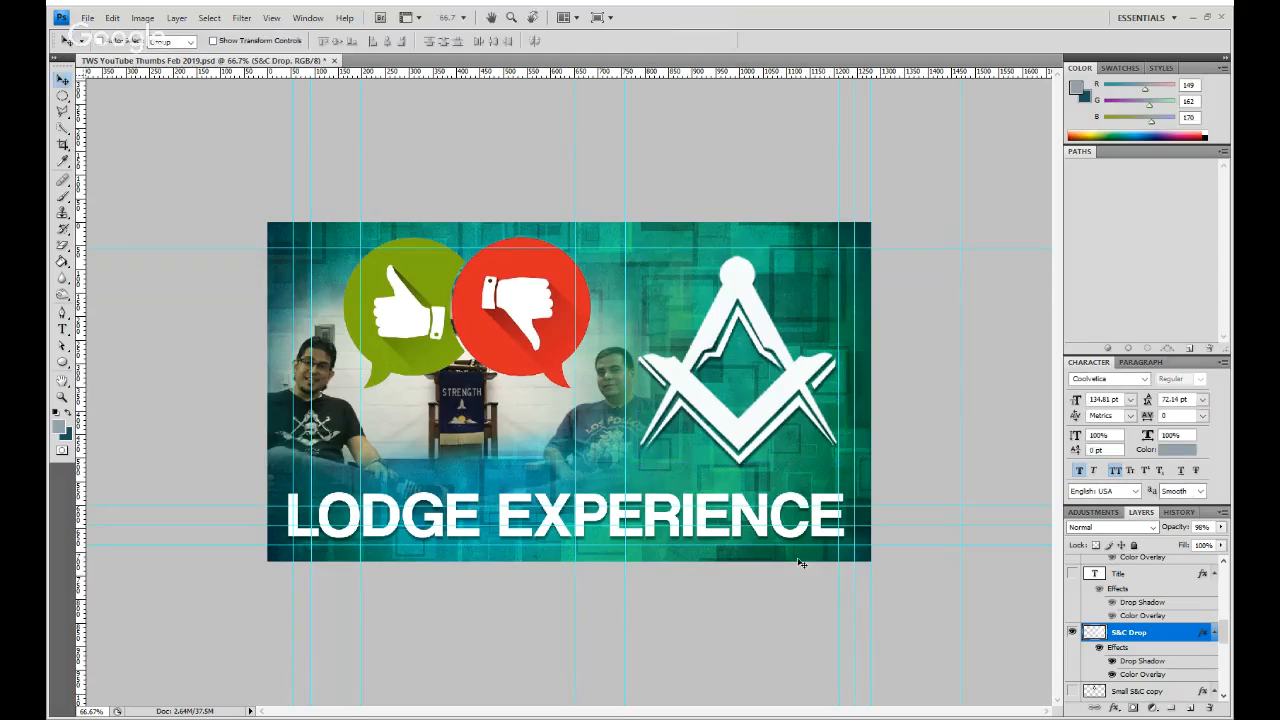
- Scale the square and compass emblem down to 87.3% and center it in the open area above the title
{"action": "key", "text": "ctrl+t"}
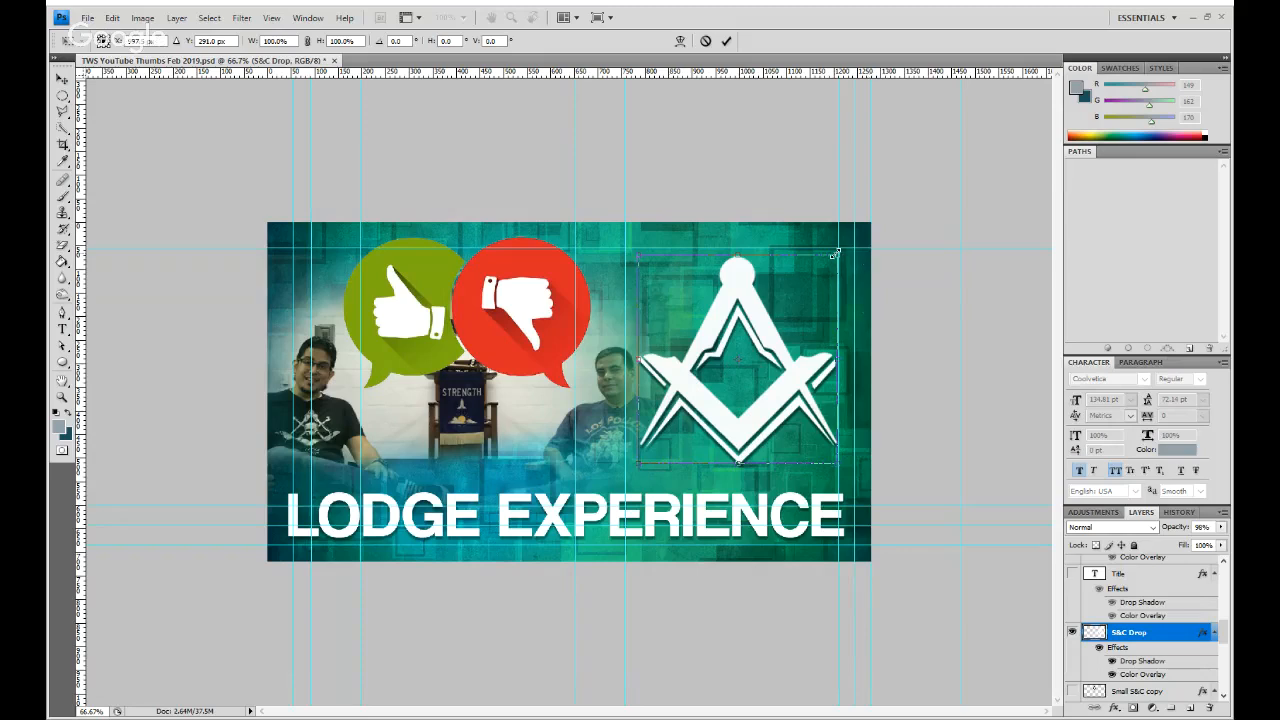
{"action": "left_click_drag", "start_coordinate": [838, 256], "coordinate": [806, 276]}
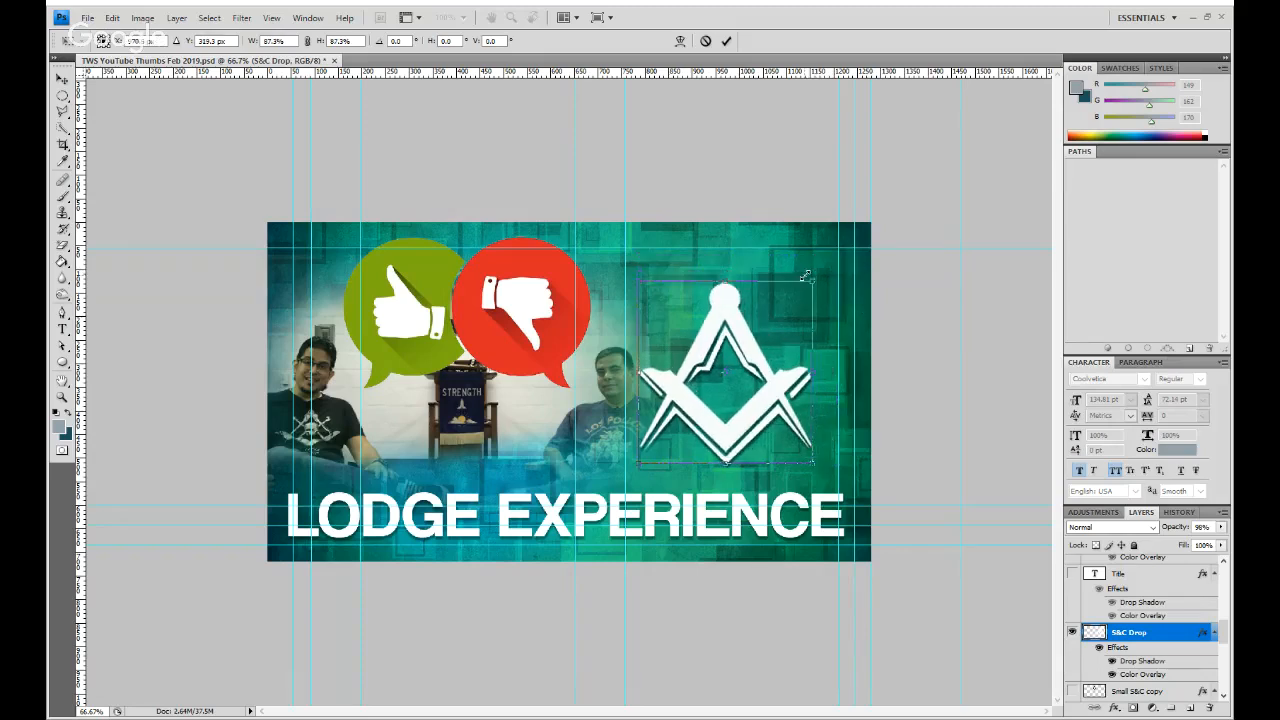
{"action": "left_click_drag", "start_coordinate": [736, 350], "coordinate": [751, 341]}
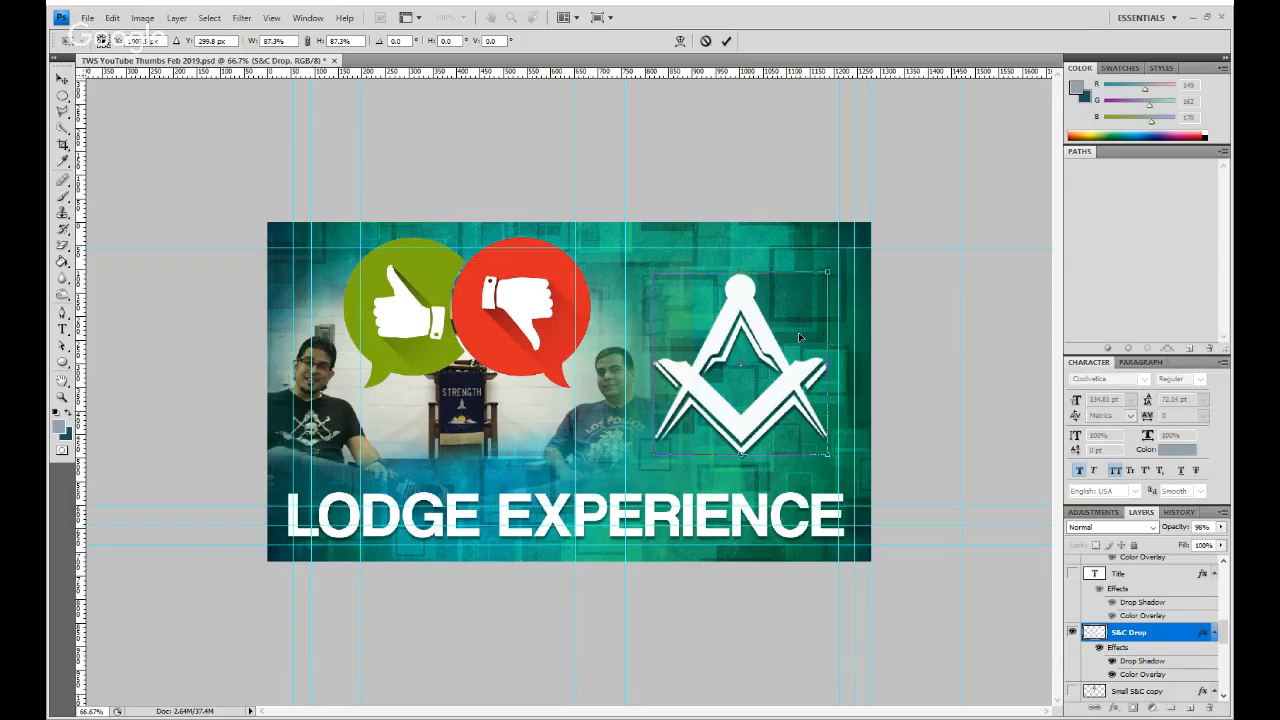
{"action": "left_click", "coordinate": [726, 41]}
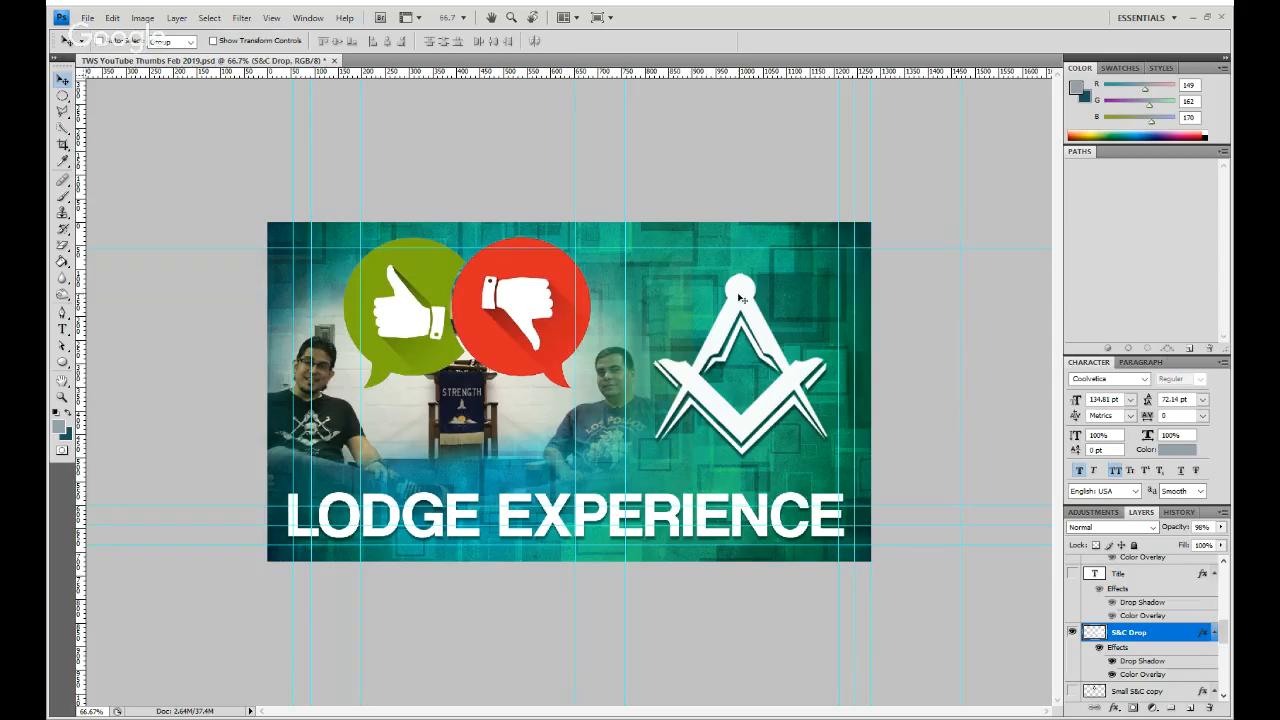
- Rotate the square and compass emblem 8.2° clockwise
{"action": "key", "text": "ctrl+t"}
{"action": "left_click_drag", "start_coordinate": [841, 257], "coordinate": [857, 270]}
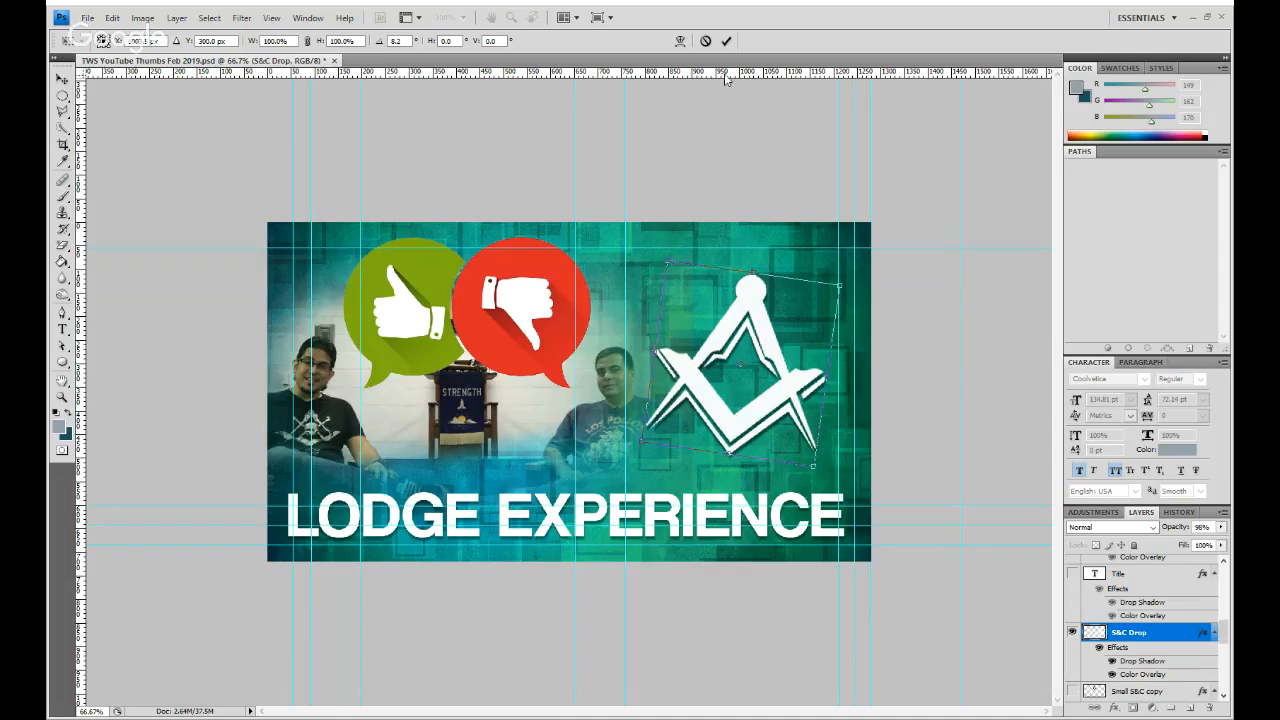
{"action": "left_click", "coordinate": [726, 41]}
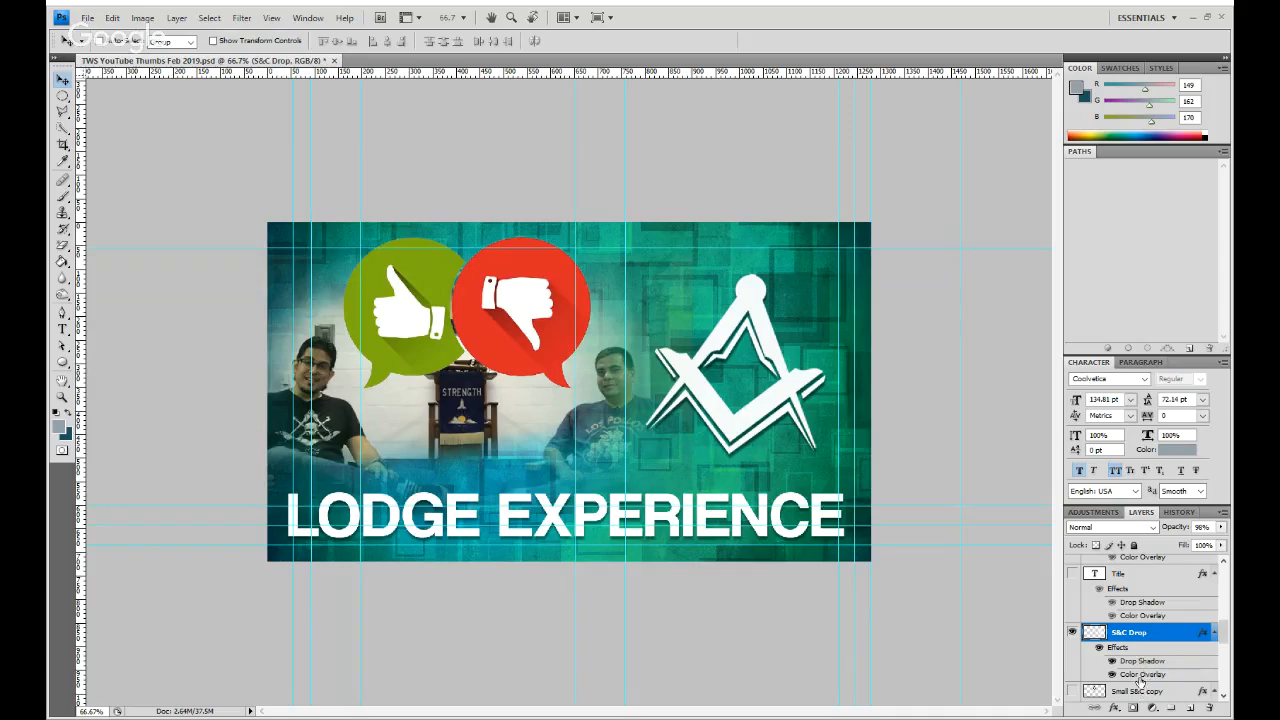
- Change the S&C Drop layer's Color Overlay to bright cyan, first trying a darker teal sampled from the canvas
{"action": "key", "text": "space"}
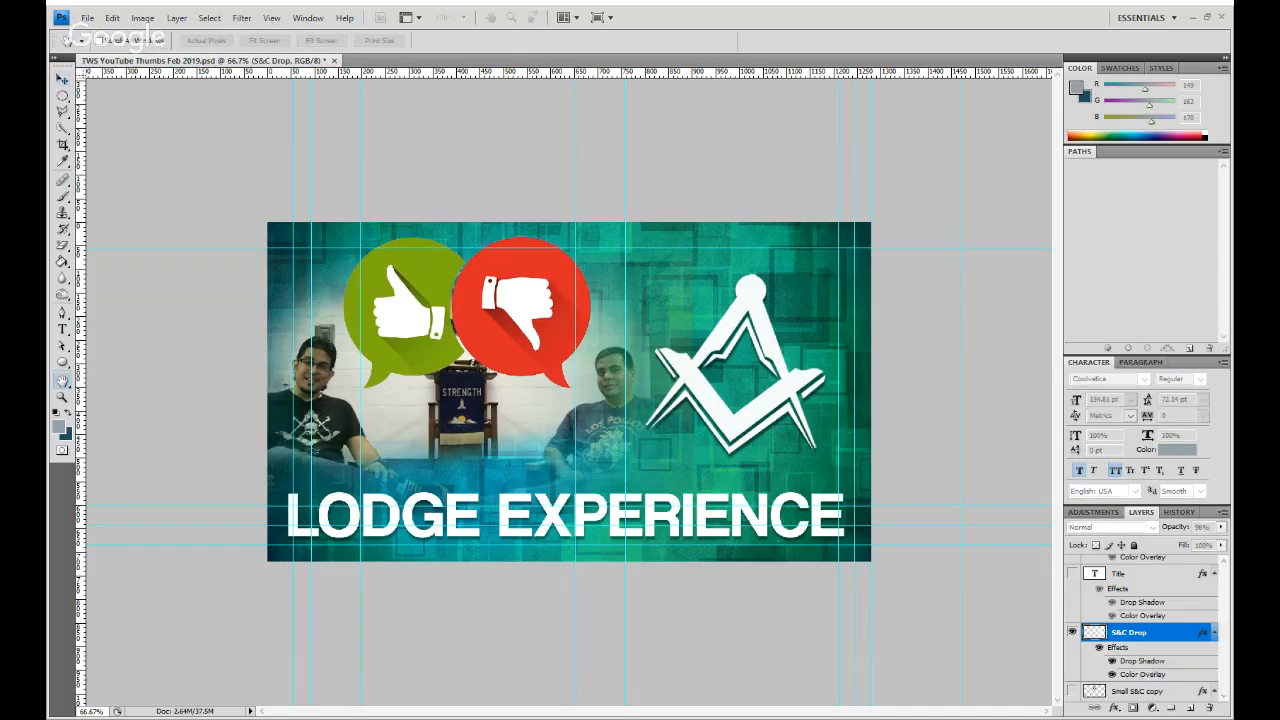
{"action": "key", "text": "i"}
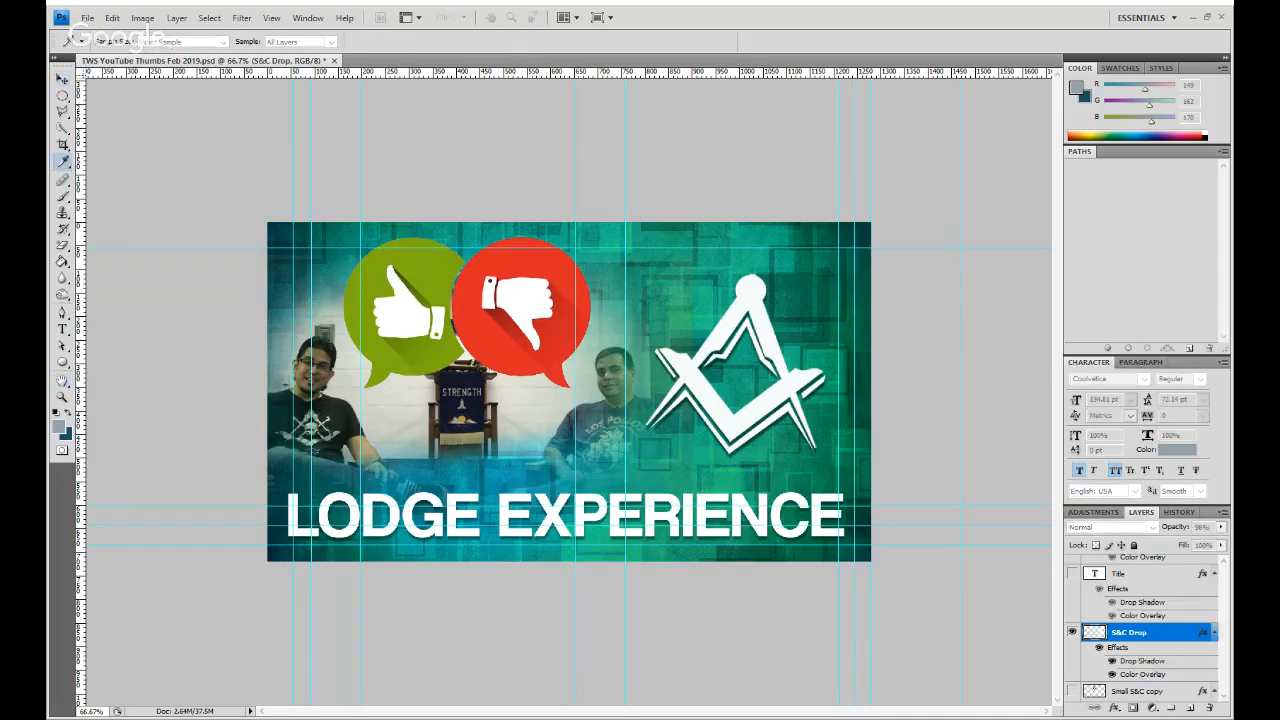
{"action": "left_click", "coordinate": [409, 530]}
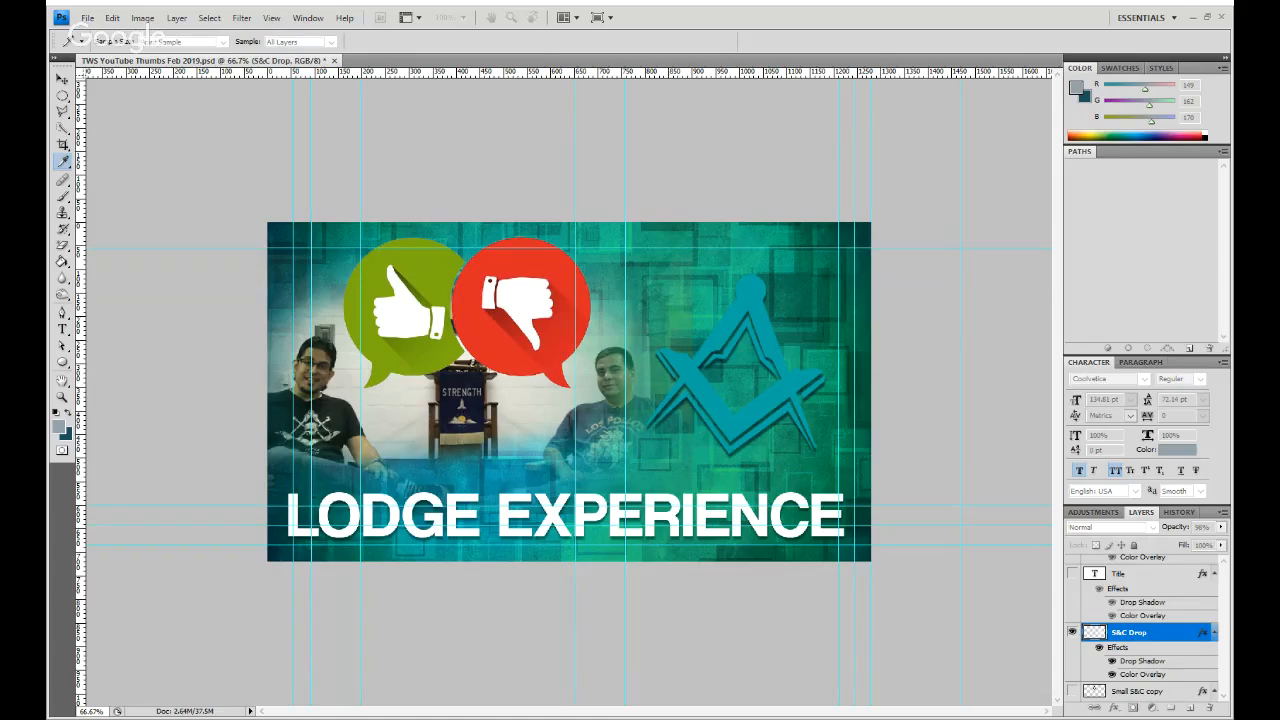
{"action": "key", "text": "h"}
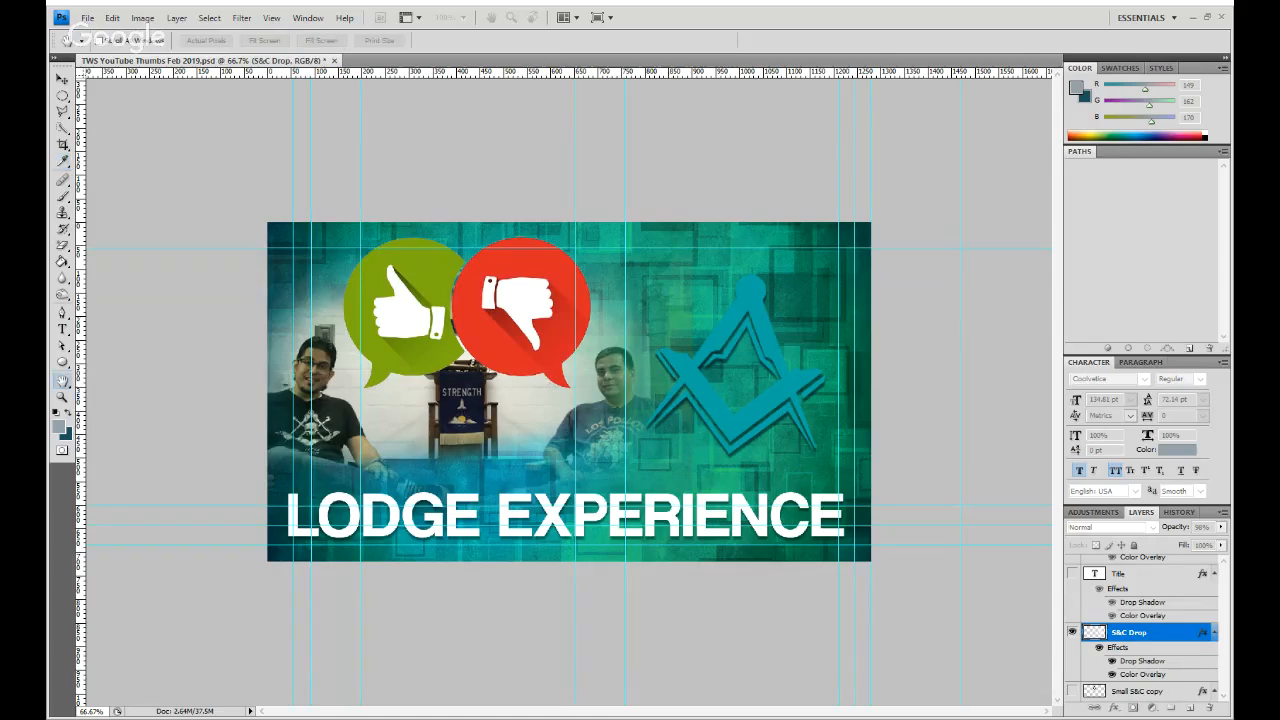
{"action": "key", "text": "i"}
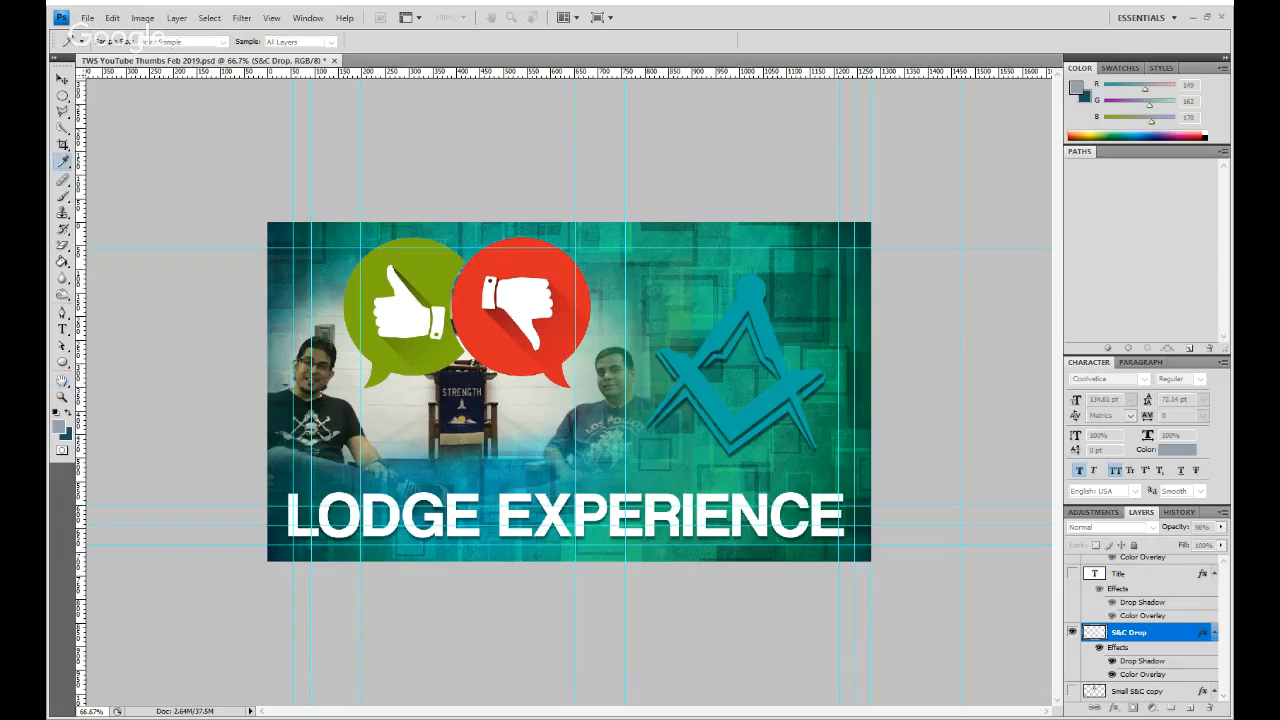
{"action": "left_click", "coordinate": [356, 409]}
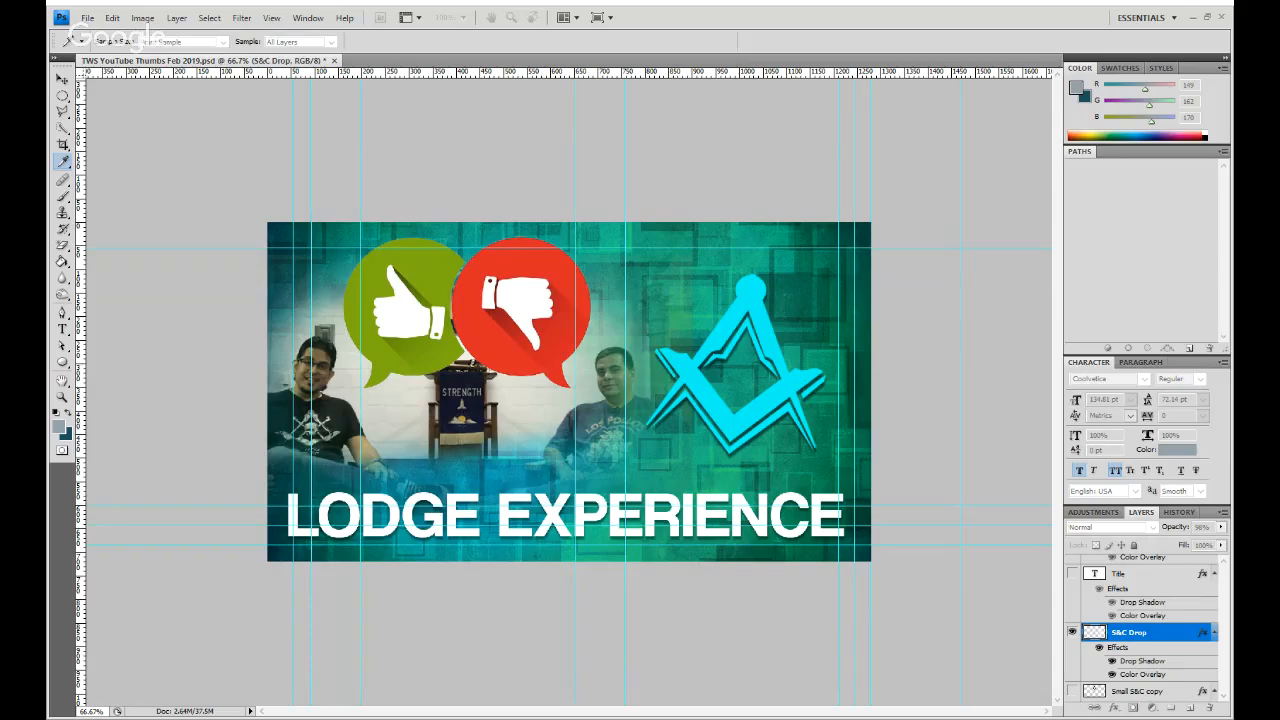
{"action": "key", "text": "h"}
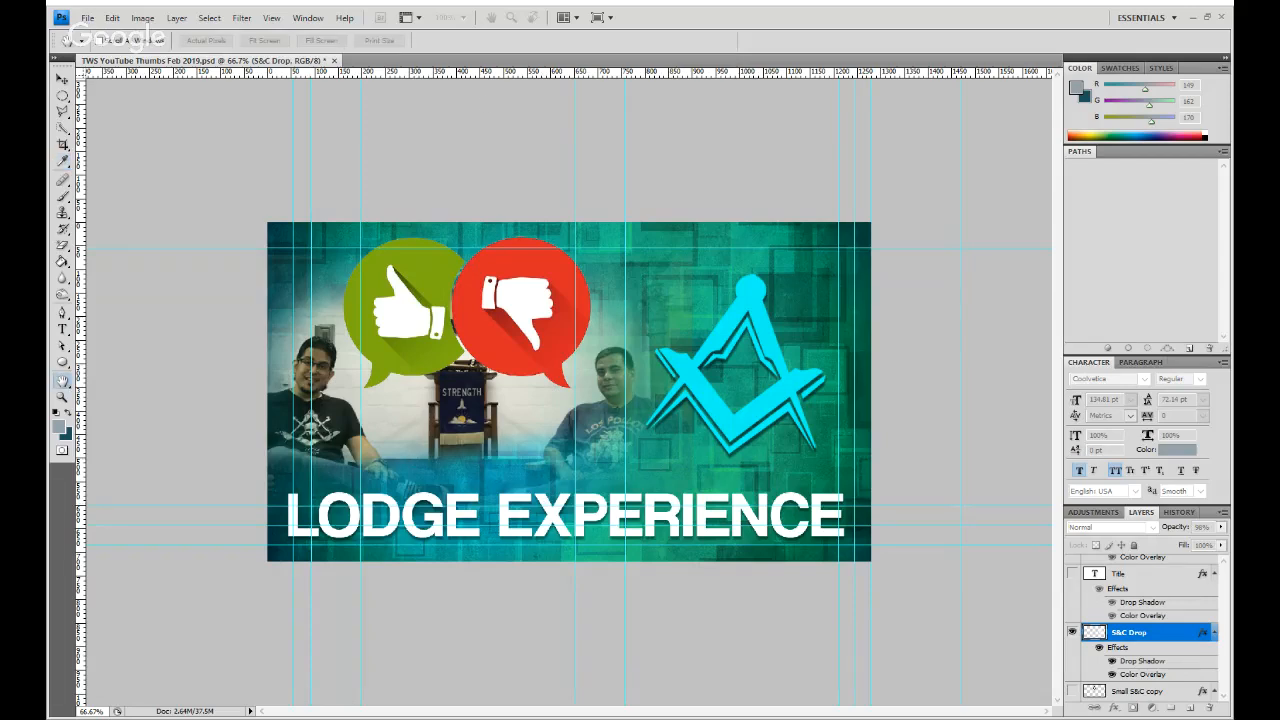
{"action": "key", "text": "v"}
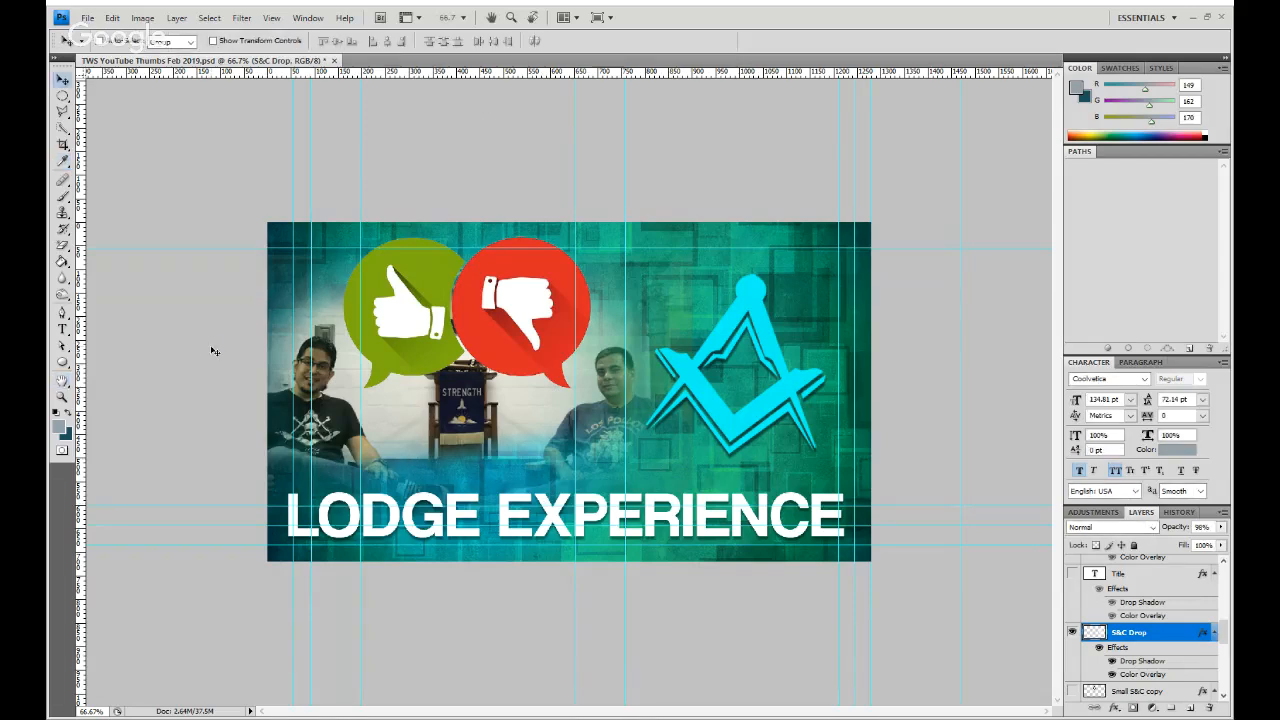